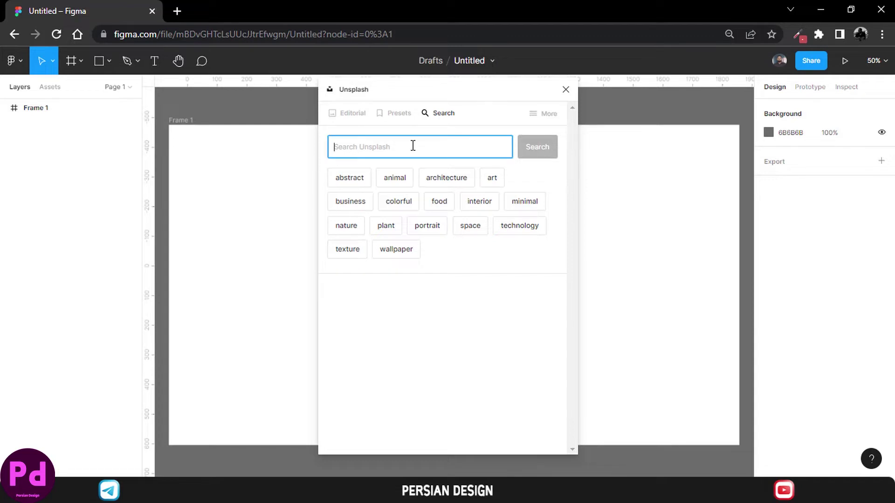
# - Search Unsplash for "sun rise" and insert the photo of the sun rising over blue mountains with dark shrubland in front
pyautogui.write('sun rise')
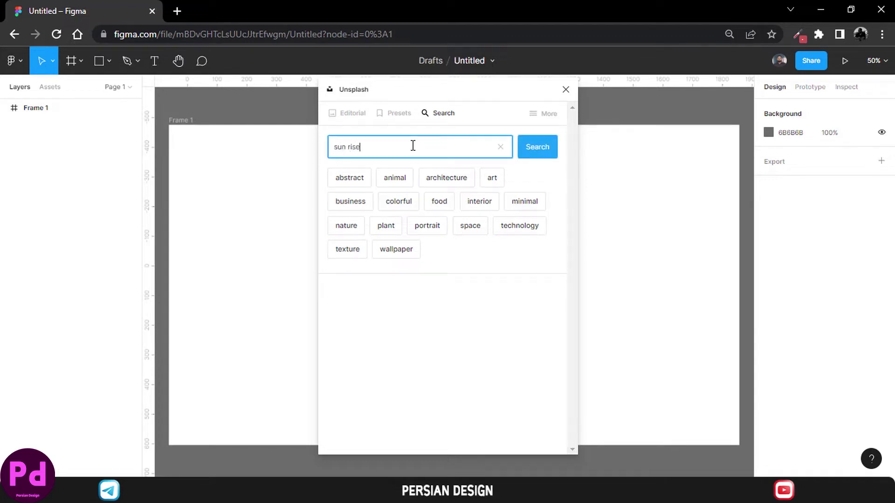
pyautogui.press('Return')
pyautogui.scroll(-3, 449, 222)
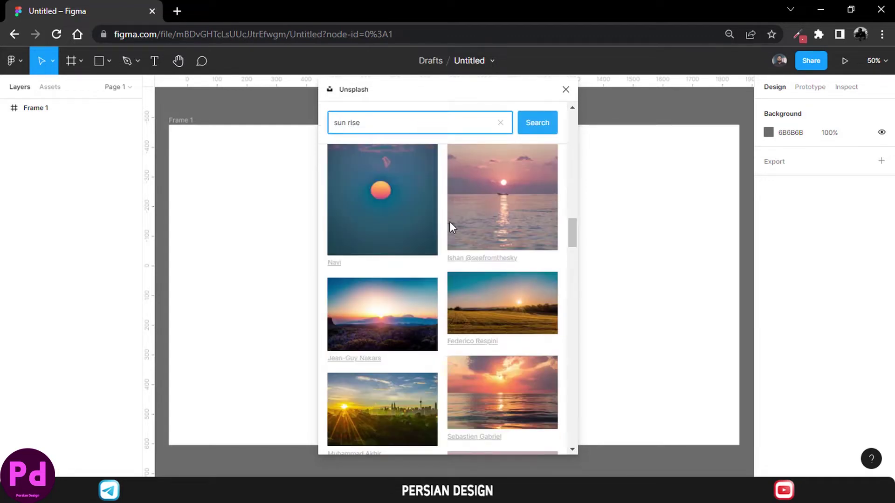
pyautogui.click(386, 310)
# - Close Unsplash and place the sunrise photo inside Frame 1 so it covers the frame, shifted up to show more shrubland
pyautogui.moveTo(58, 101); pyautogui.dragTo(54, 140)
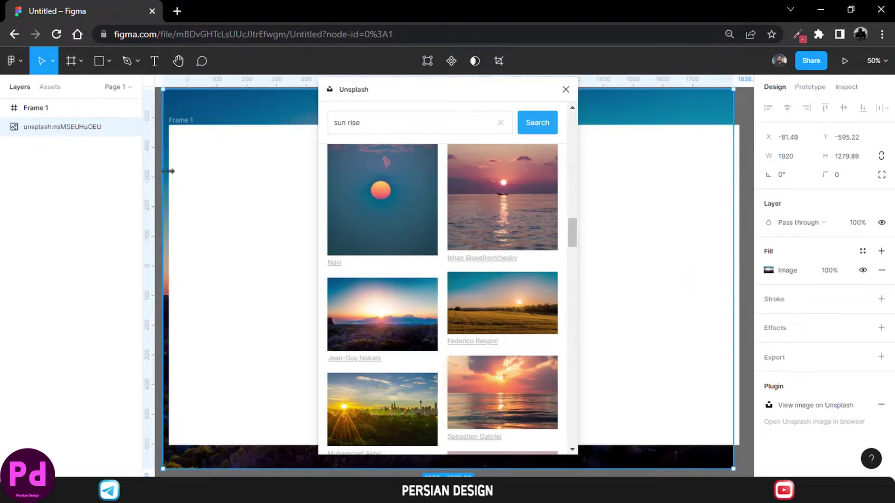
pyautogui.click(566, 89)
pyautogui.click(482, 150)
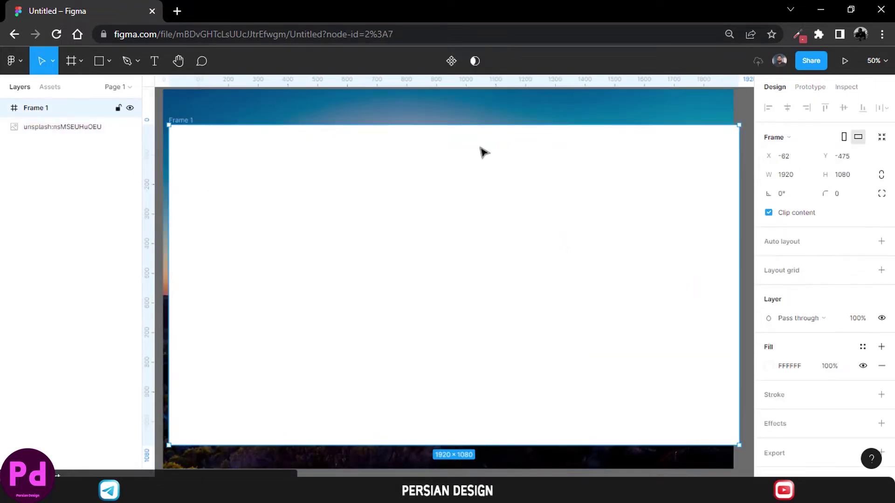
pyautogui.click(241, 151)
pyautogui.click(313, 186)
pyautogui.doubleClick(314, 102)
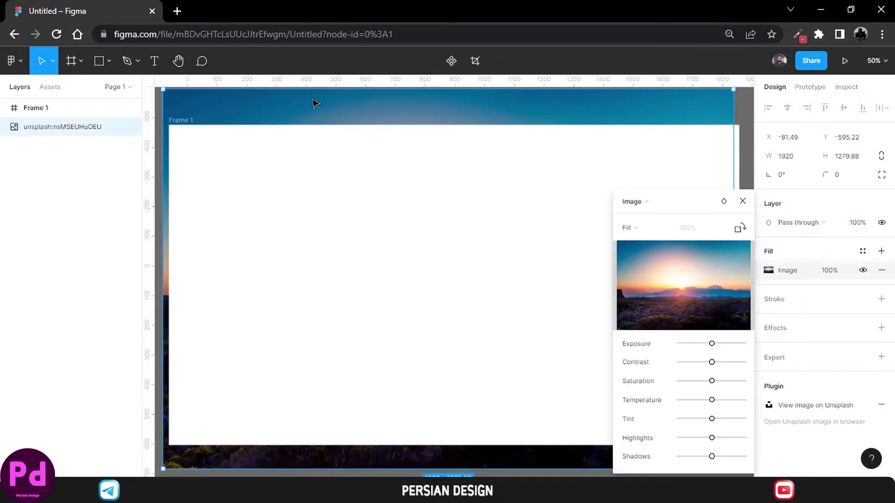
pyautogui.moveTo(313, 103); pyautogui.dragTo(319, 136)
pyautogui.click(743, 201)
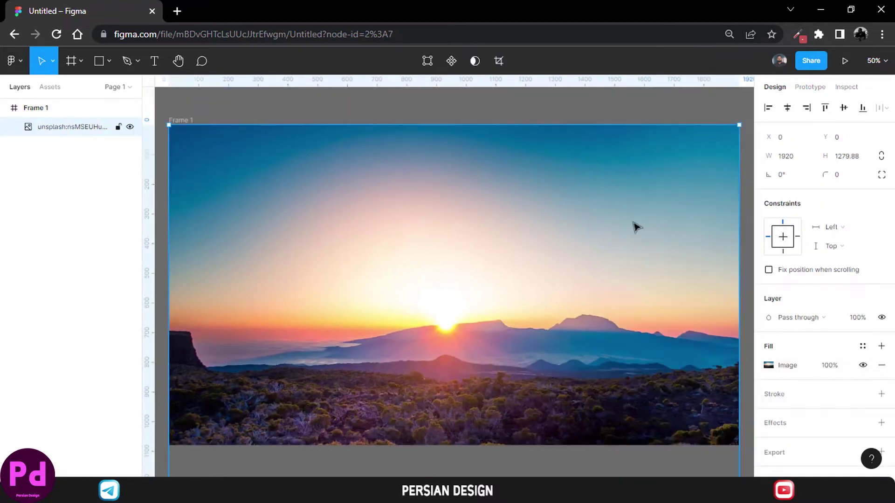
pyautogui.moveTo(602, 248); pyautogui.dragTo(563, 227)
pyautogui.click(749, 190)
# - Show the rulers and add four guides inside Frame 1's edges, the left one at about 70 and the upper one at about 30
pyautogui.hotkey('shift', 'r')
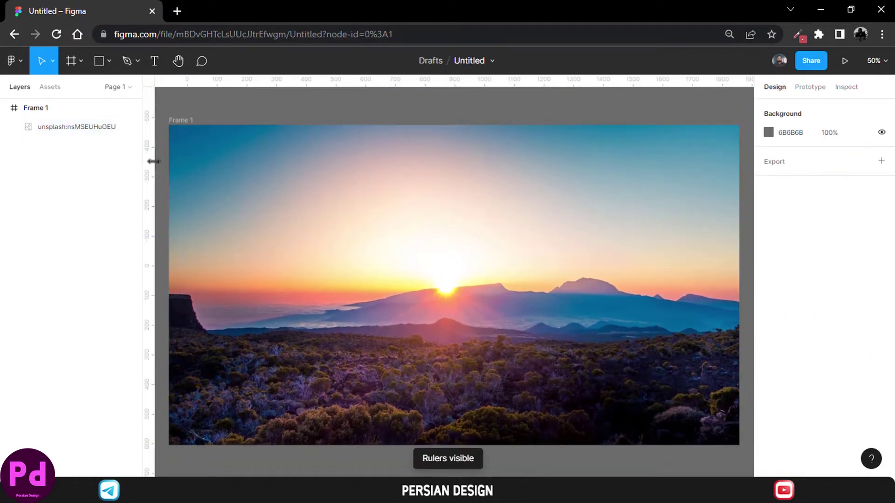
pyautogui.moveTo(149, 162); pyautogui.dragTo(174, 161)
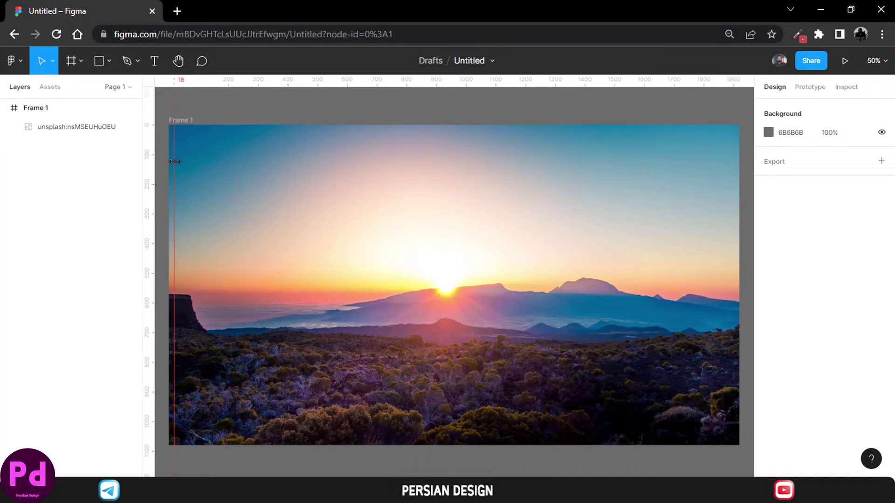
pyautogui.moveTo(175, 162); pyautogui.dragTo(716, 160)
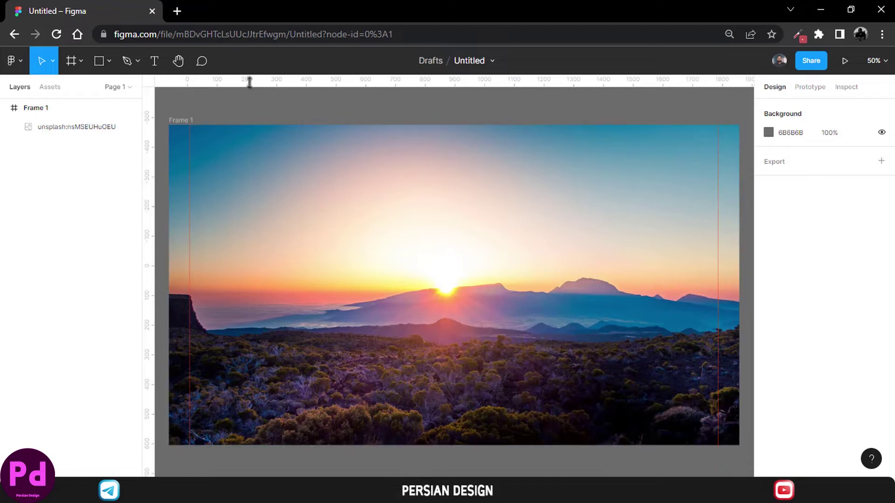
pyautogui.moveTo(249, 80); pyautogui.dragTo(260, 134)
pyautogui.moveTo(260, 88); pyautogui.dragTo(267, 432)
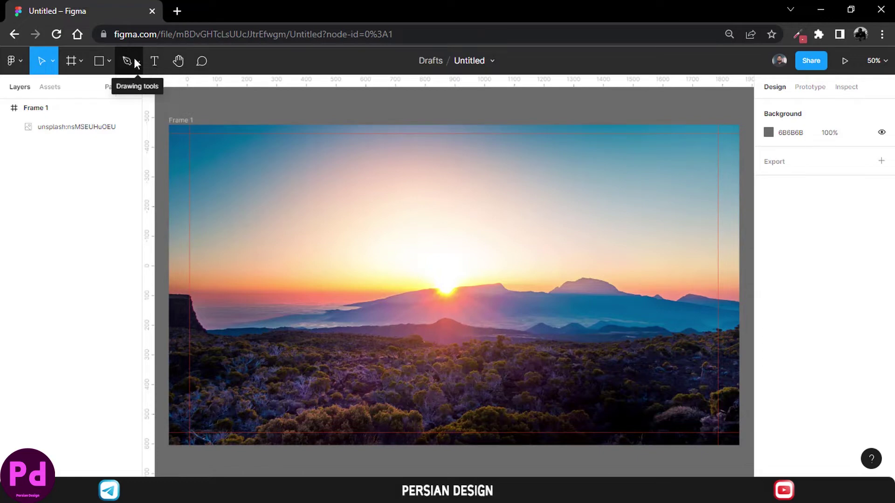
# - Draw a 70 px horizontal line along the upper guide, from the frame's left edge to the left guide
pyautogui.click(108, 60)
pyautogui.click(87, 102)
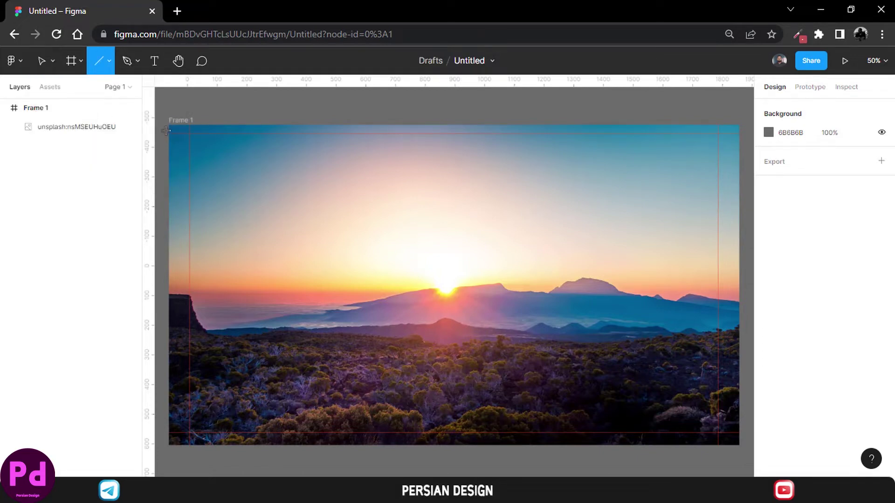
pyautogui.moveTo(170, 134); pyautogui.dragTo(190, 133)
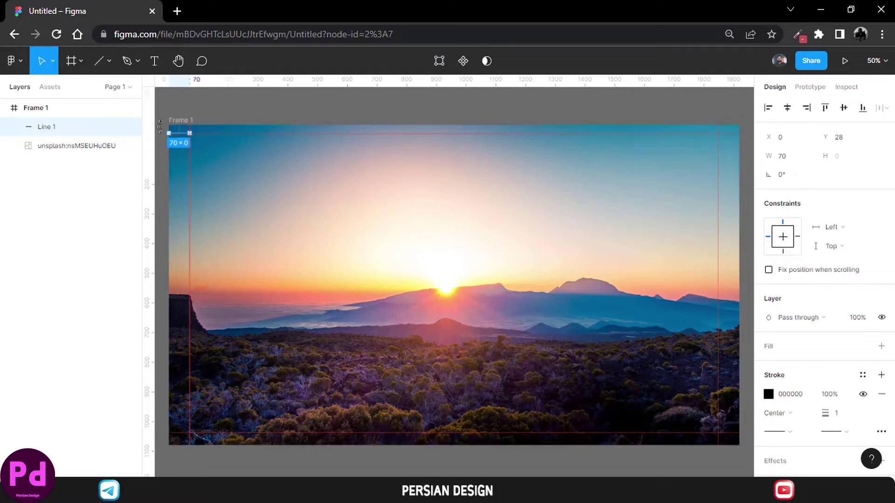
# - Set the line's stroke weight to 3 and its colour to white, FFFFFF
pyautogui.scroll(-1, 810, 229)
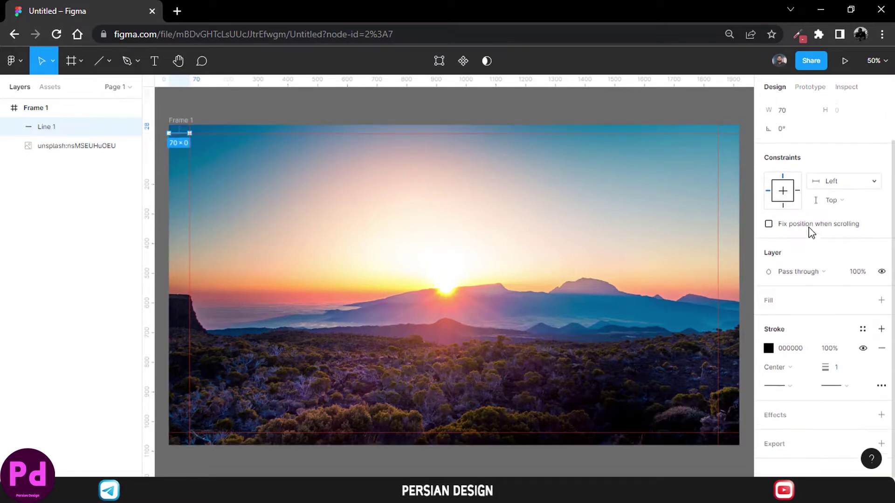
pyautogui.click(842, 365)
pyautogui.write('3')
pyautogui.press('Return')
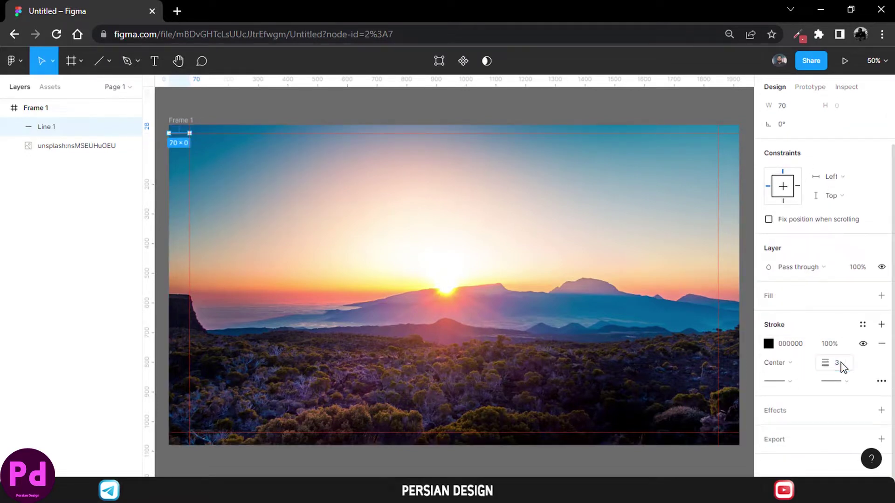
pyautogui.click(768, 343)
pyautogui.moveTo(645, 234); pyautogui.dragTo(601, 166)
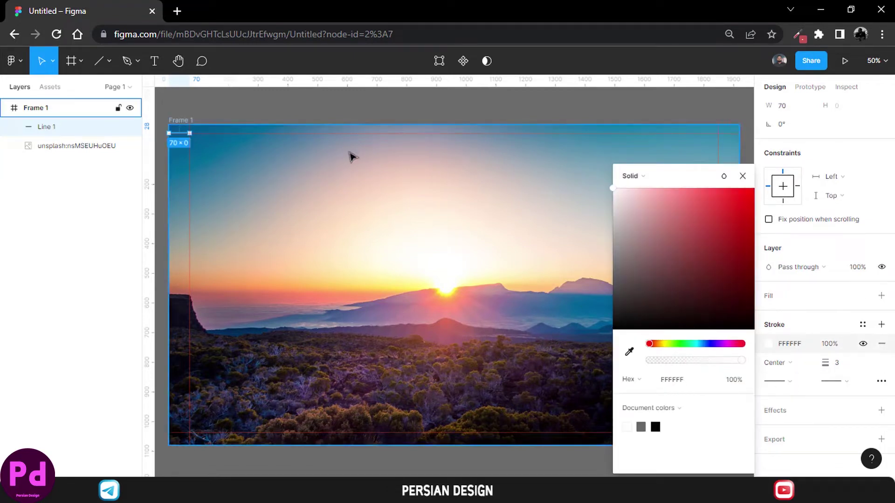
pyautogui.click(328, 115)
# - Increase the white line's stroke weight to 5
pyautogui.click(178, 133)
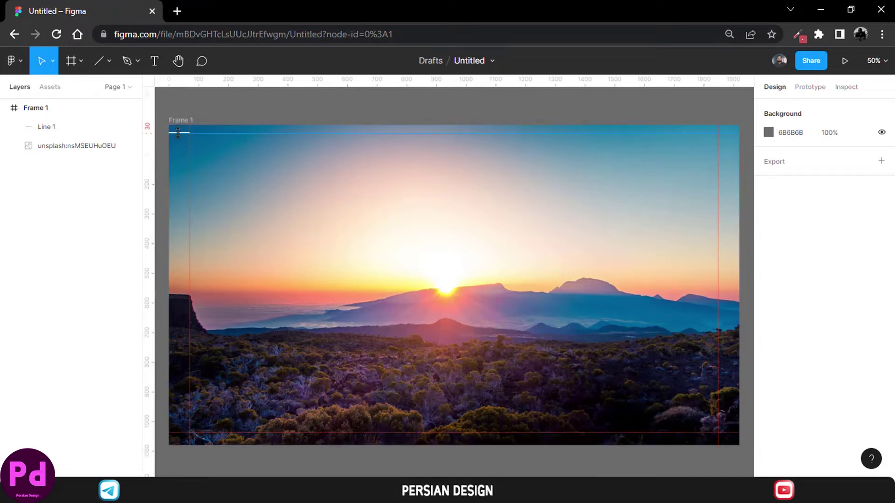
pyautogui.click(32, 126)
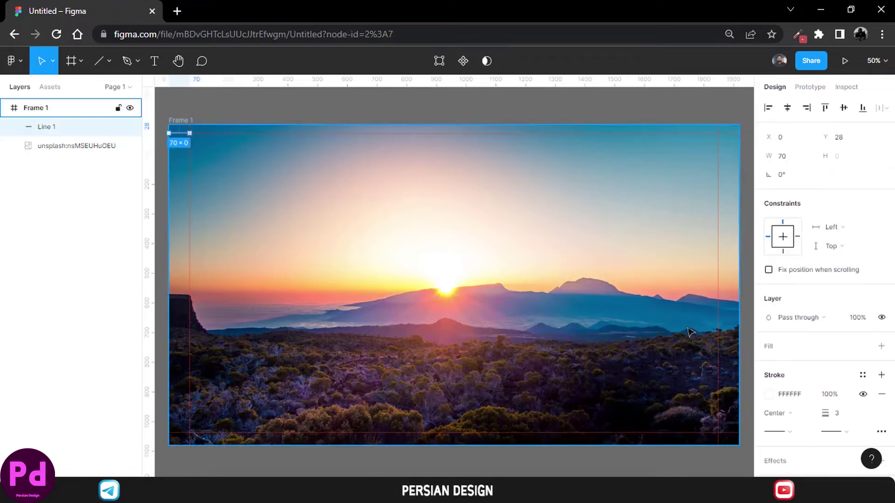
pyautogui.click(839, 363)
pyautogui.write('5')
pyautogui.press('Return')
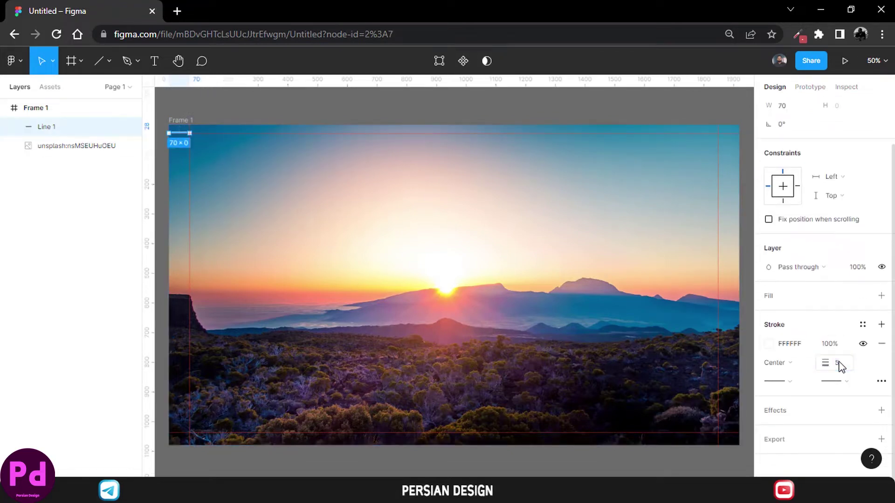
# - Duplicate the white line and place the copy at the same height between the right guide and the frame's right edge
pyautogui.hotkey('ctrl', 'd')
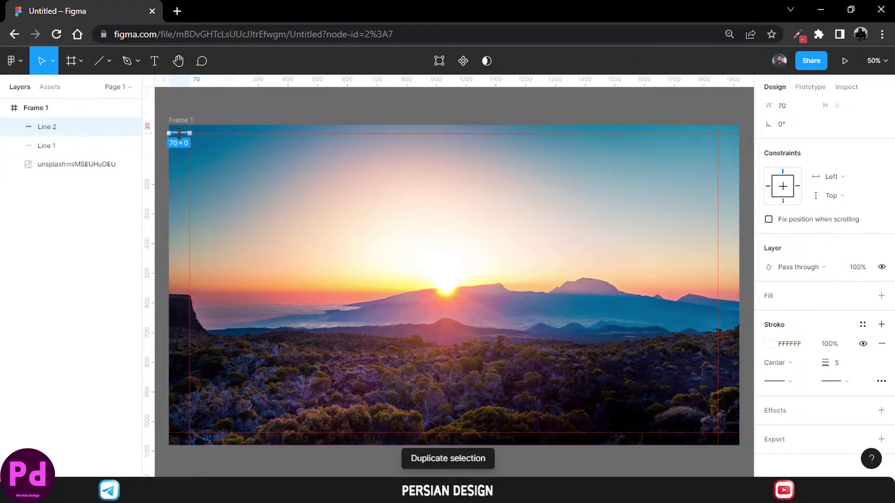
pyautogui.moveTo(178, 132); pyautogui.dragTo(735, 140)
pyautogui.click(489, 110)
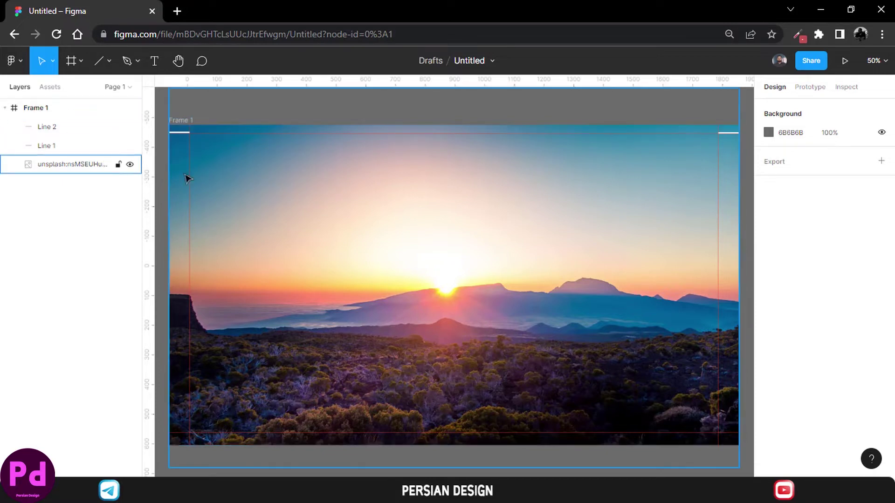
# - Draw a small ellipse of about 23 × 12 in the upper left area of the photo
pyautogui.click(109, 61)
pyautogui.click(90, 132)
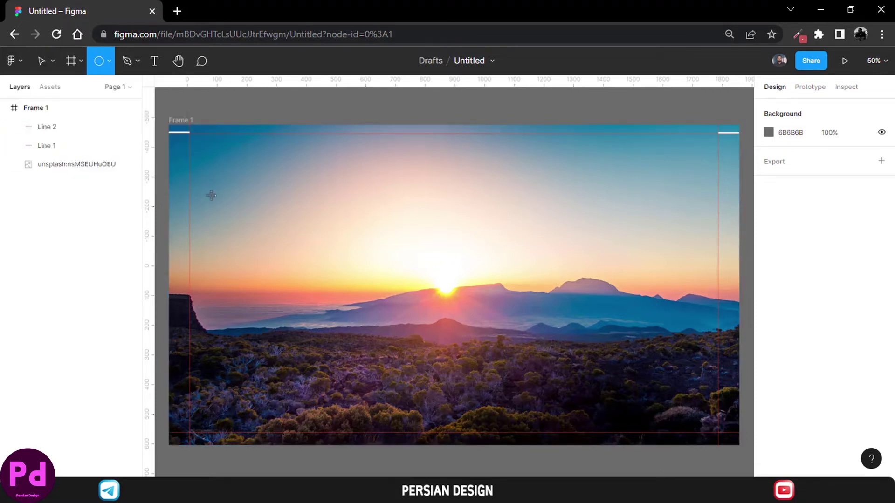
pyautogui.moveTo(211, 194)
pyautogui.mouseDown()
pyautogui.moveTo(269, 206)
pyautogui.moveTo(256, 198)
pyautogui.mouseUp()
pyautogui.scroll(6, 217, 195)
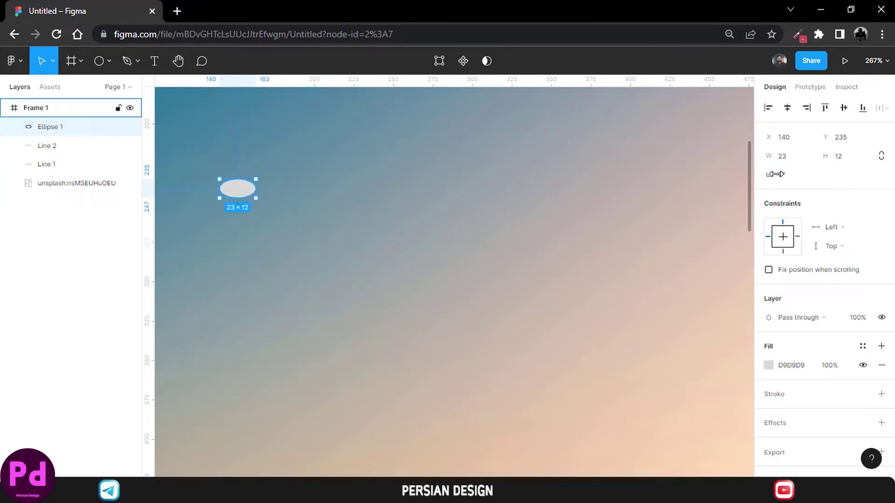
# - Set the ellipse's height to 23 to make it a circle and move it right to X 173
pyautogui.click(797, 160)
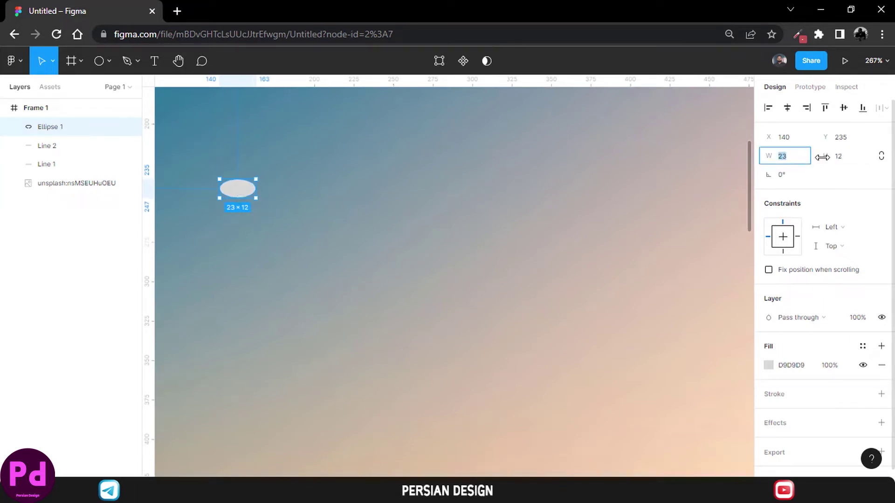
pyautogui.click(840, 163)
pyautogui.write('23')
pyautogui.press('Return')
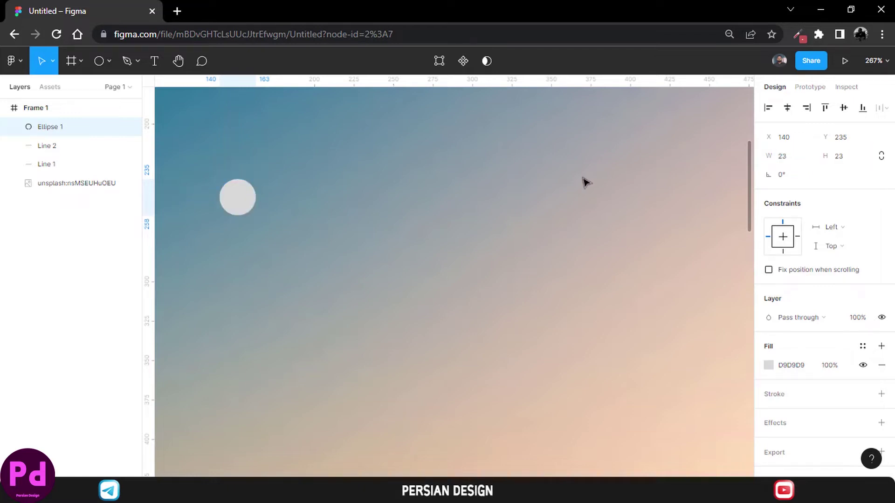
pyautogui.moveTo(238, 197); pyautogui.dragTo(281, 198)
# - Change the circle's fill to the blue 5F79FF
pyautogui.scroll(-1, 810, 300)
pyautogui.click(767, 353)
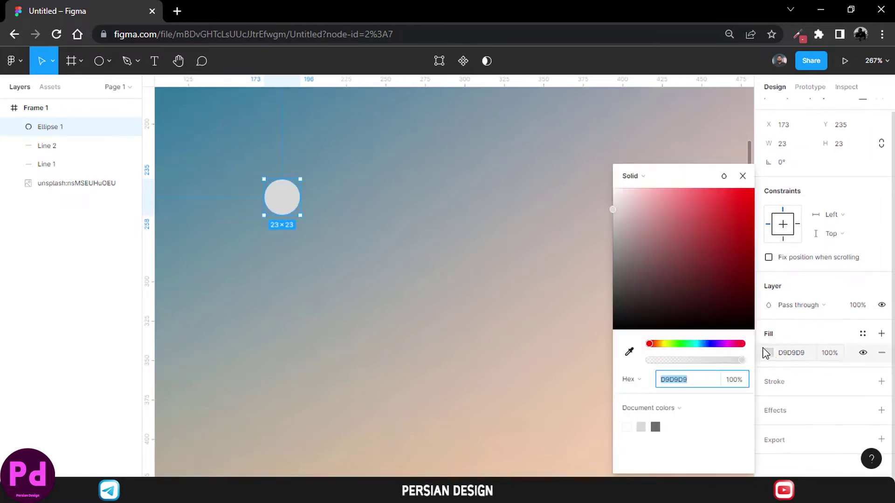
pyautogui.moveTo(687, 344); pyautogui.dragTo(709, 344)
pyautogui.moveTo(643, 189); pyautogui.dragTo(703, 183)
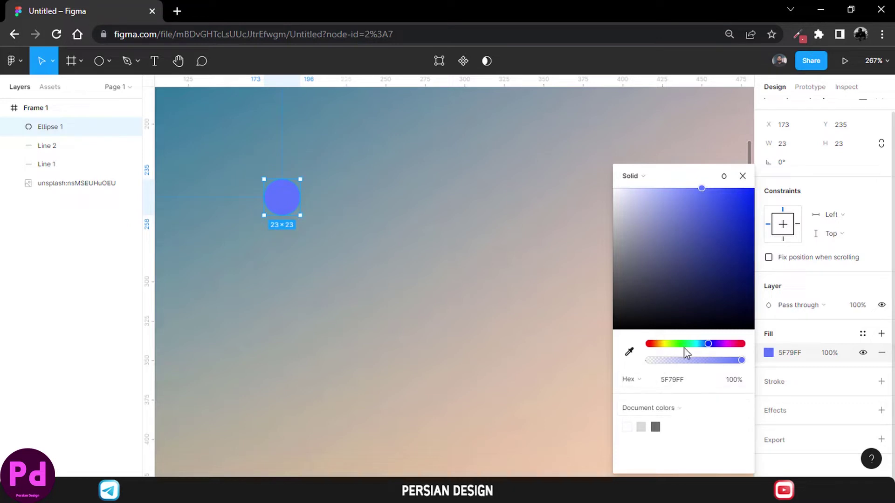
pyautogui.click(724, 176)
pyautogui.click(724, 175)
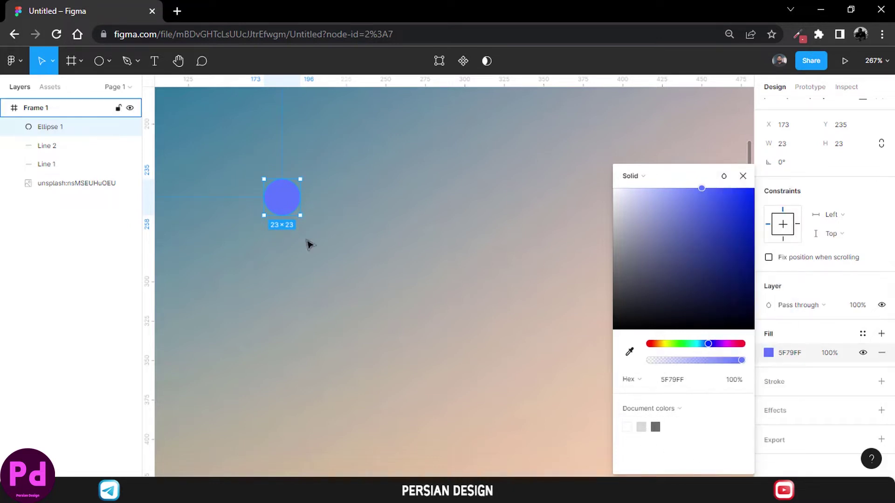
# - Place a duplicate of the blue circle directly below it at Y 272 and fill the copy with white, FFFFFF
pyautogui.hotkey('ctrl', 'v')
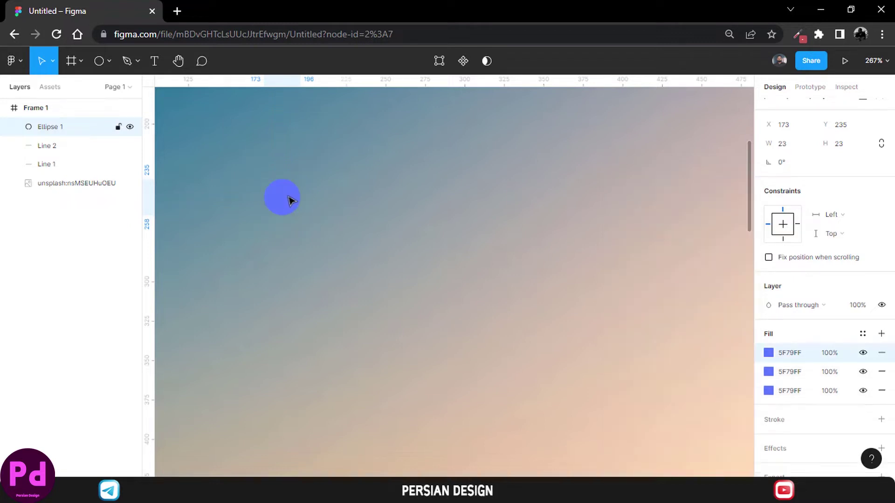
pyautogui.press('Escape')
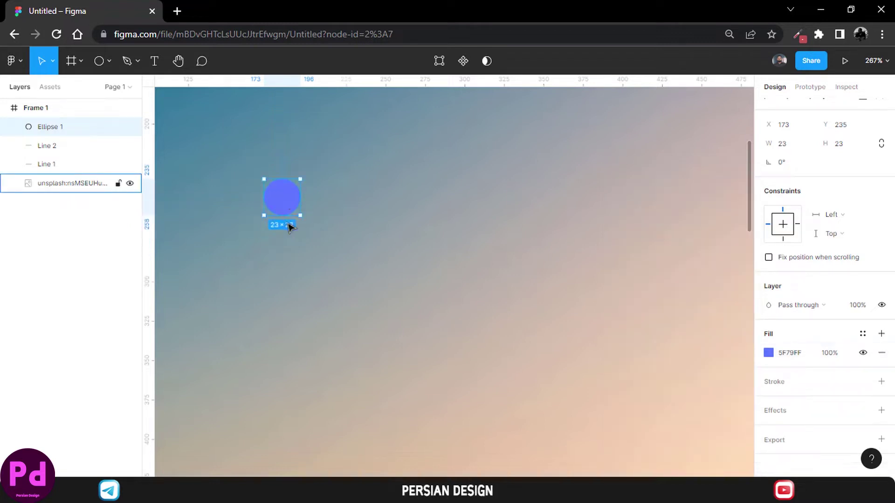
pyautogui.click(390, 240)
pyautogui.click(59, 130)
pyautogui.hotkey('ctrl', 'd')
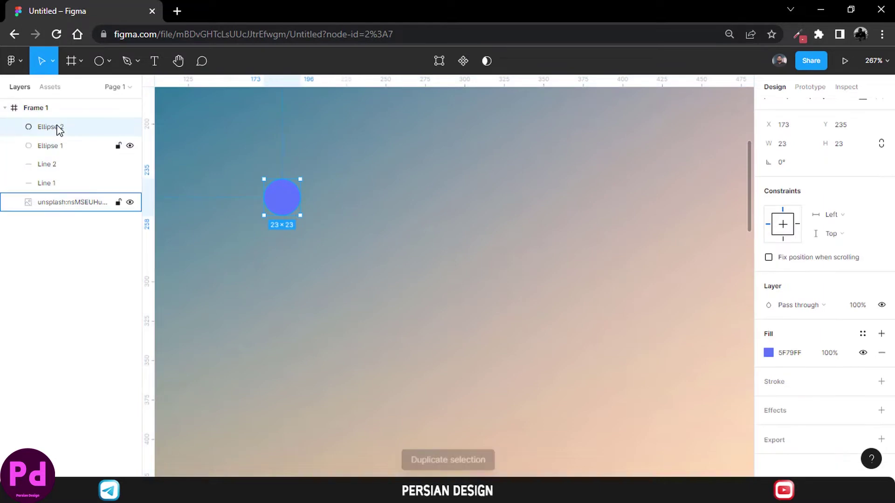
pyautogui.moveTo(283, 199); pyautogui.dragTo(286, 261)
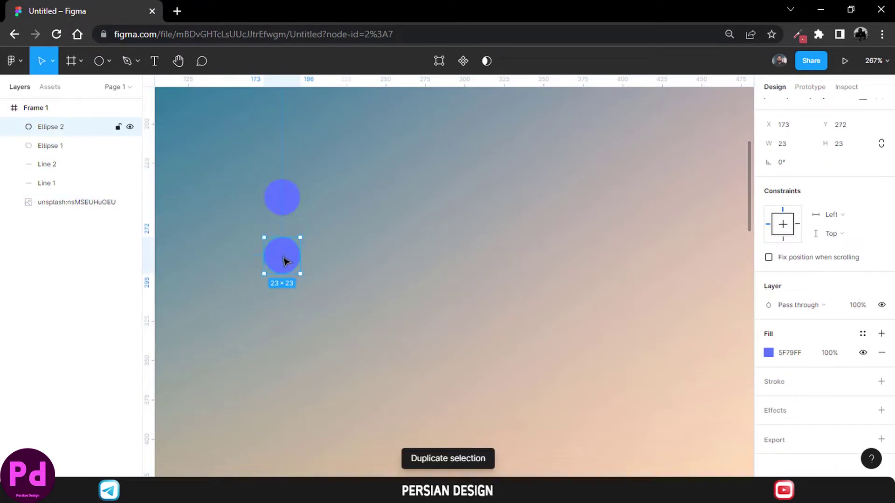
pyautogui.click(769, 353)
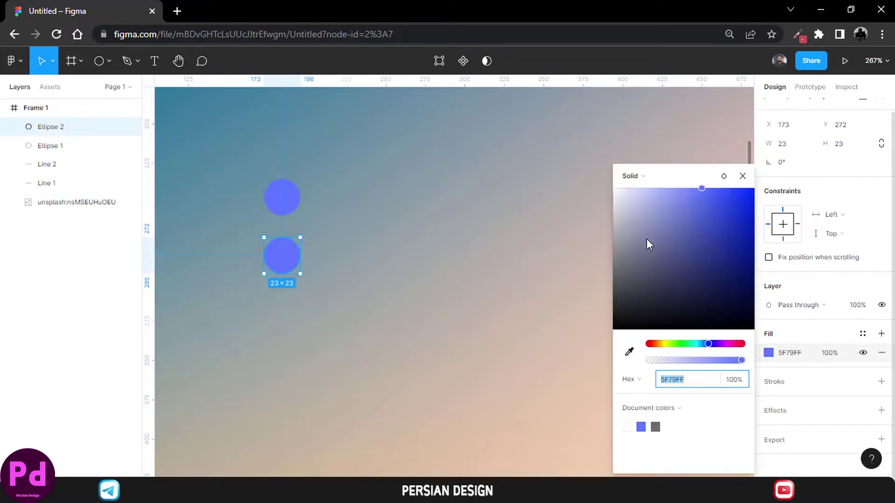
pyautogui.moveTo(649, 245); pyautogui.dragTo(576, 186)
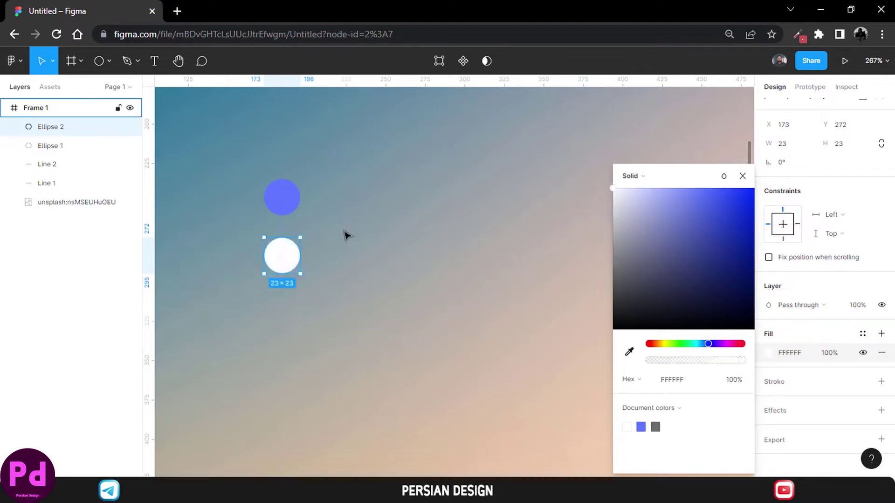
# - Duplicate the white circle twice, stacking the copies below it in the same column with the lowest at Y 338
pyautogui.click(284, 255)
pyautogui.hotkey('ctrl', 'd')
pyautogui.moveTo(284, 256); pyautogui.dragTo(286, 314)
pyautogui.hotkey('ctrl', 'd')
pyautogui.keyDown('shift'); pyautogui.click(282, 360); pyautogui.keyUp('shift')
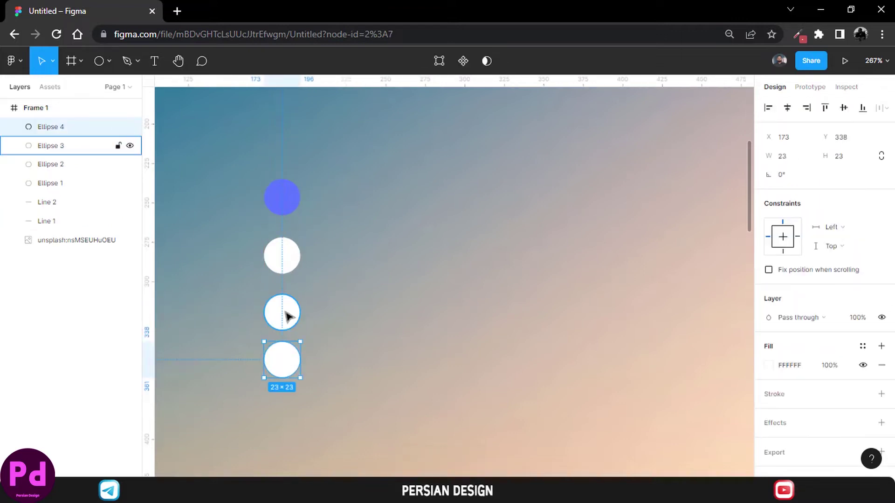
# - Distribute the blue circle and the three white circles with equal vertical spacing and group them
pyautogui.keyDown('shift'); pyautogui.click(282, 255); pyautogui.keyUp('shift')
pyautogui.keyDown('shift'); pyautogui.click(282, 197); pyautogui.keyUp('shift')
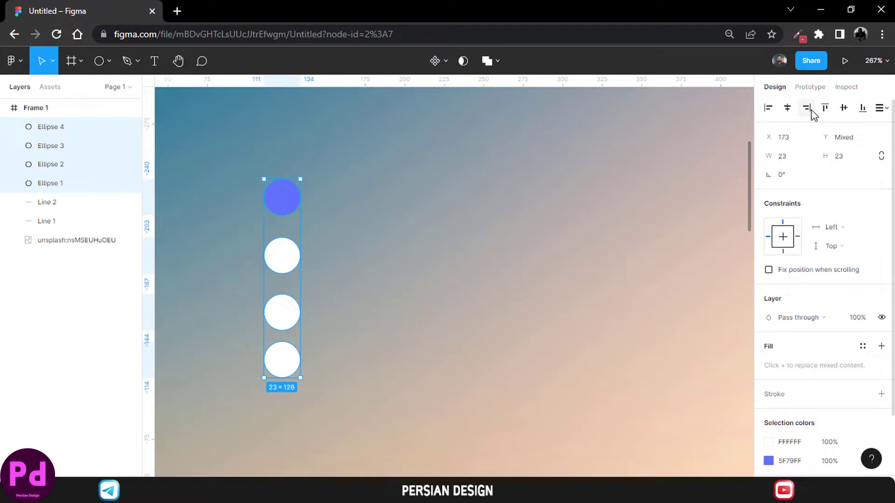
pyautogui.click(885, 112)
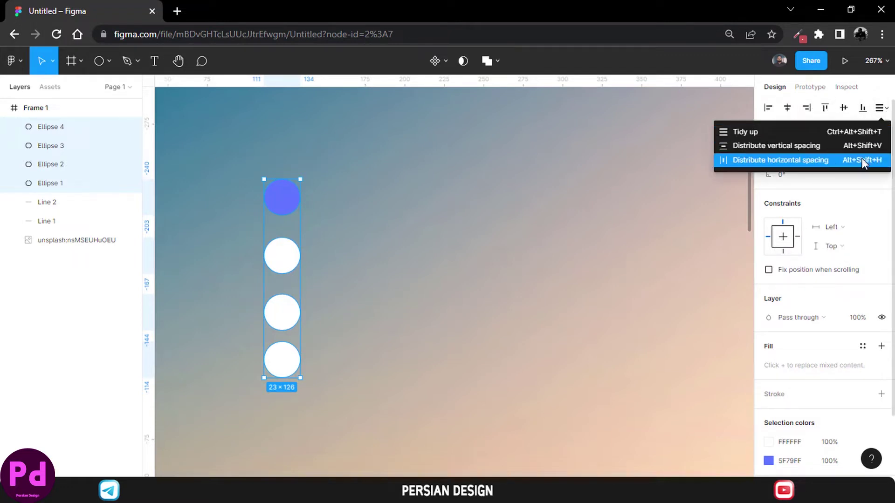
pyautogui.click(865, 161)
pyautogui.click(885, 112)
pyautogui.click(830, 149)
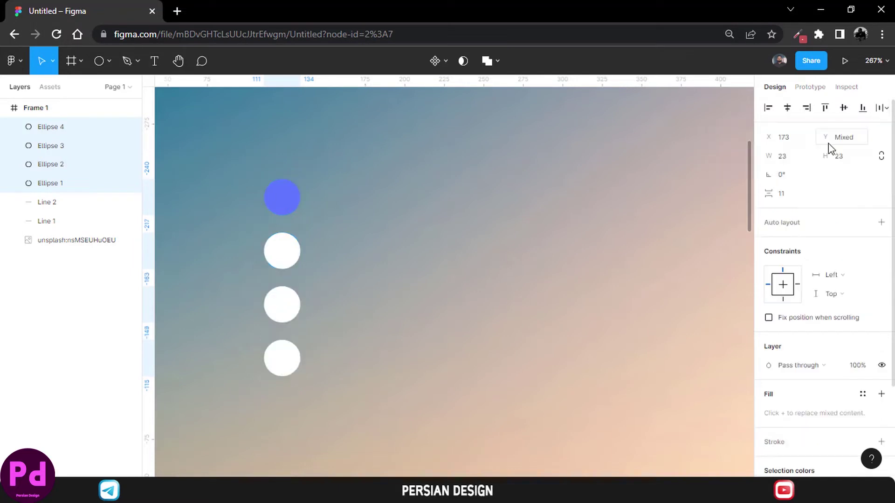
pyautogui.hotkey('ctrl', 'g')
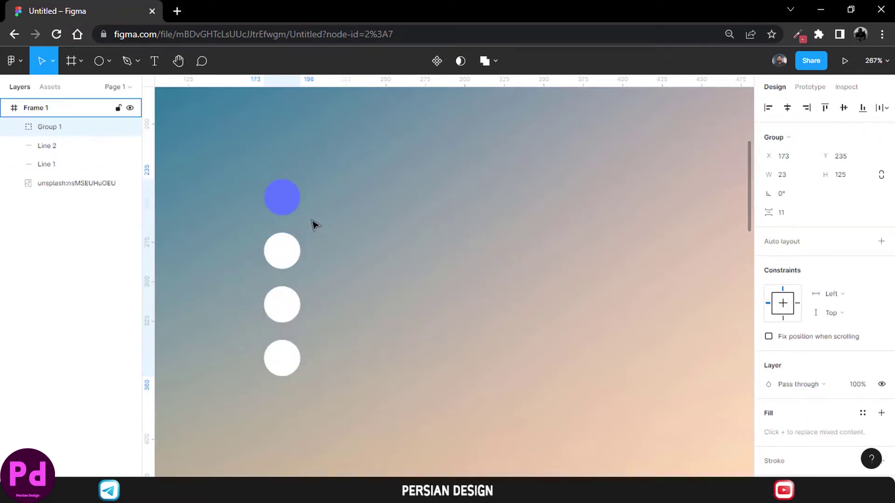
# - Move the circle group onto the left margin guide at X 70, Y 226
pyautogui.scroll(-3, 296, 204)
pyautogui.scroll(-3, 296, 204)
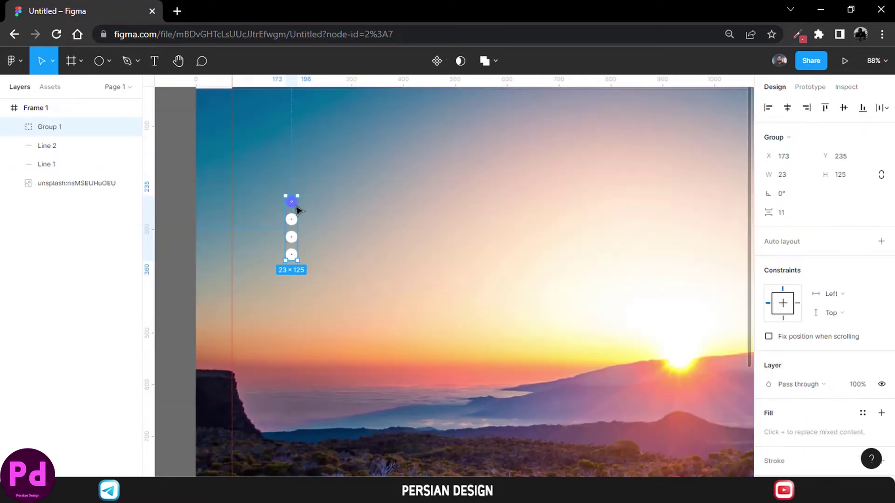
pyautogui.moveTo(294, 206); pyautogui.dragTo(246, 202)
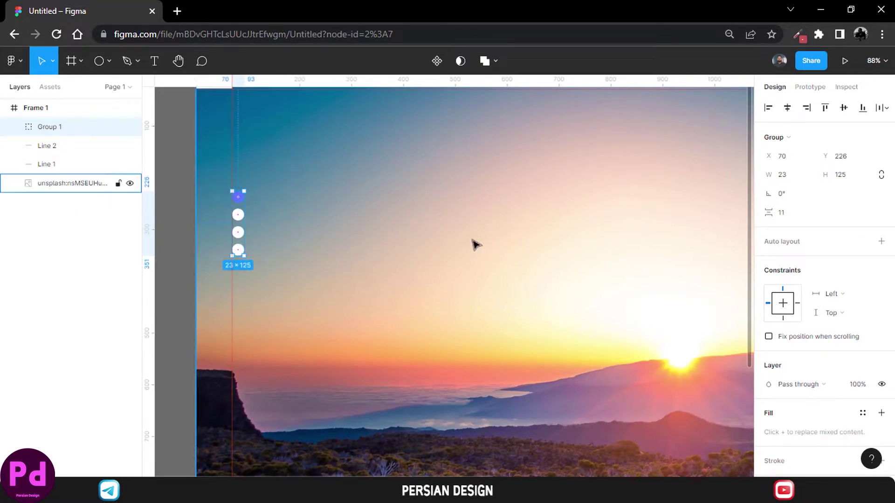
pyautogui.hotkey('shift', '1')
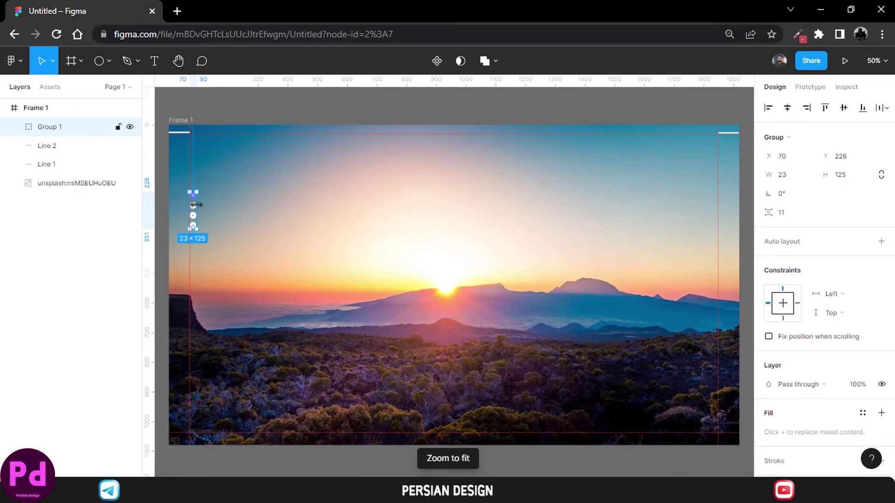
pyautogui.press('Escape')
# - Move the circle group down along the left margin guide to Y 465.61 and scale it down to 11 × 59.78
pyautogui.click(52, 132)
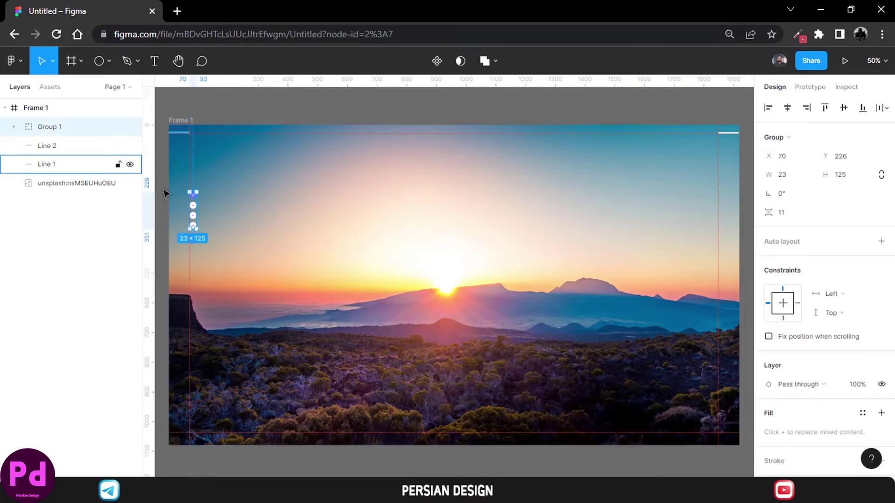
pyautogui.moveTo(197, 204); pyautogui.dragTo(196, 262)
pyautogui.scroll(5, 205, 265)
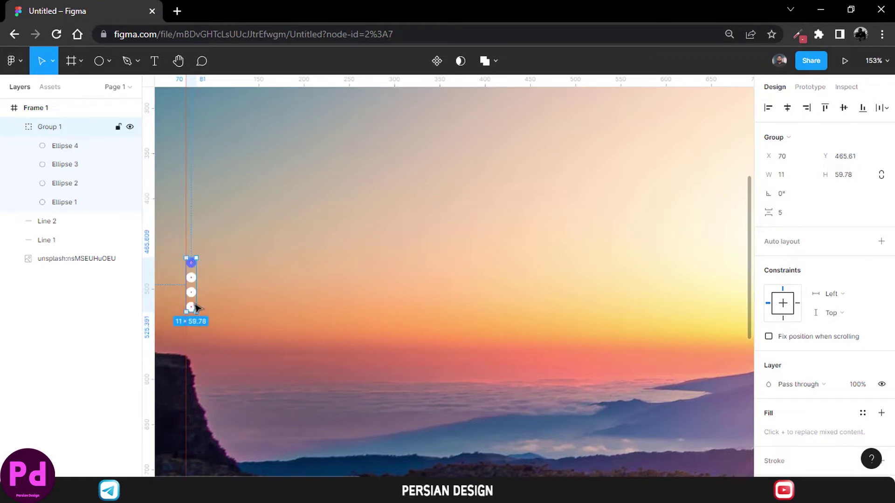
pyautogui.press('Escape')
# - Spread the white circles further apart inside the group, moving them down to Y 486, 508 and 531
pyautogui.scroll(5, 196, 316)
pyautogui.click(69, 146)
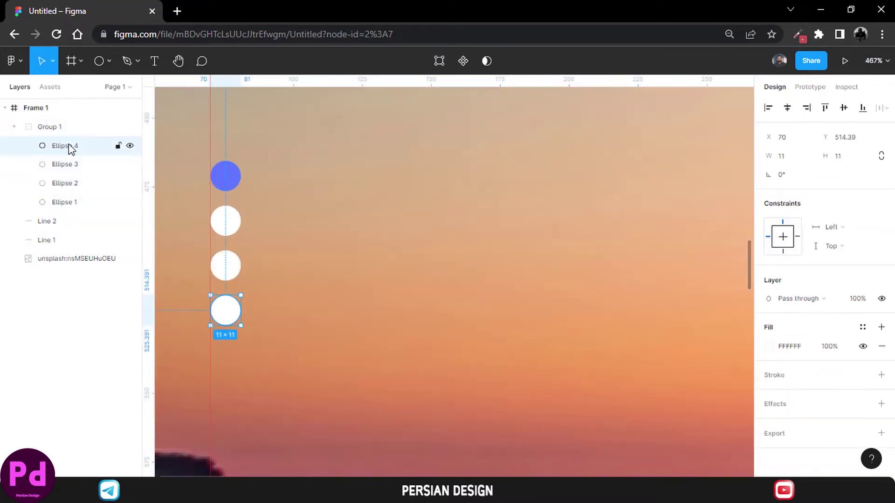
pyautogui.press('alt')
pyautogui.moveTo(235, 324); pyautogui.dragTo(233, 359)
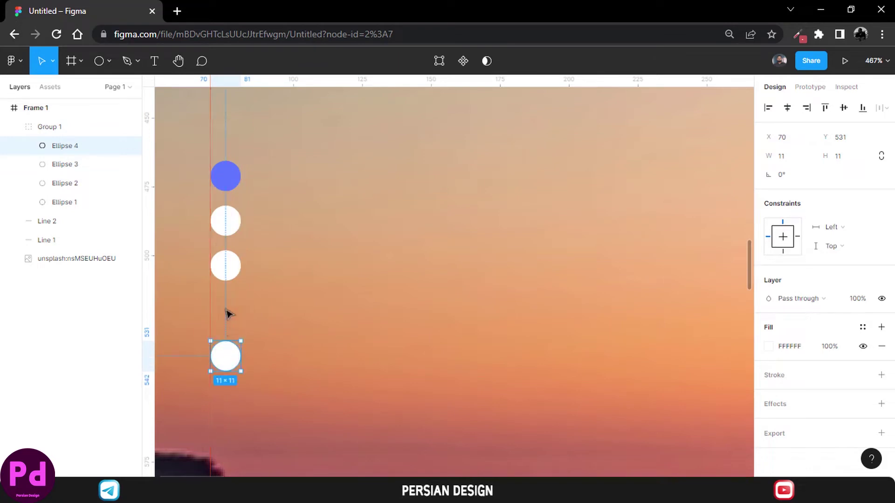
pyautogui.moveTo(228, 272); pyautogui.dragTo(232, 295)
pyautogui.moveTo(234, 220); pyautogui.dragTo(233, 228)
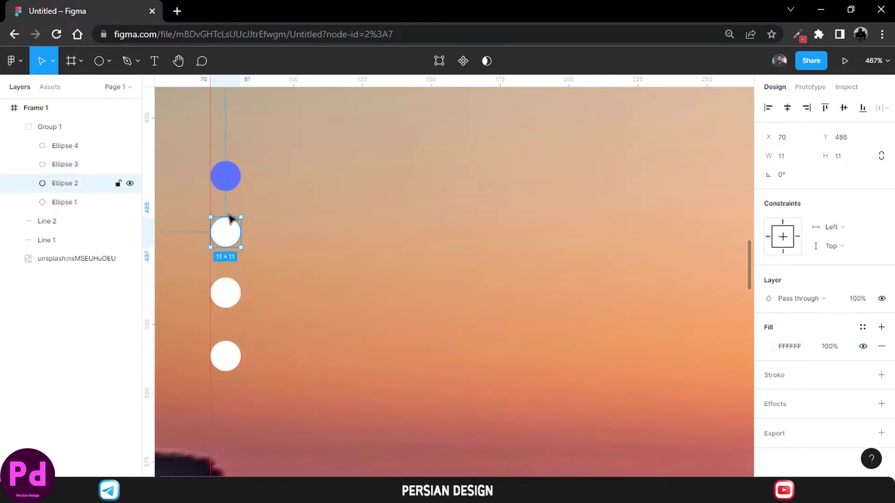
# - Distribute the four spread-out circles evenly in the vertical direction and deselect them
pyautogui.press('Tab')
pyautogui.keyDown('shift'); pyautogui.click(64, 146); pyautogui.keyUp('shift')
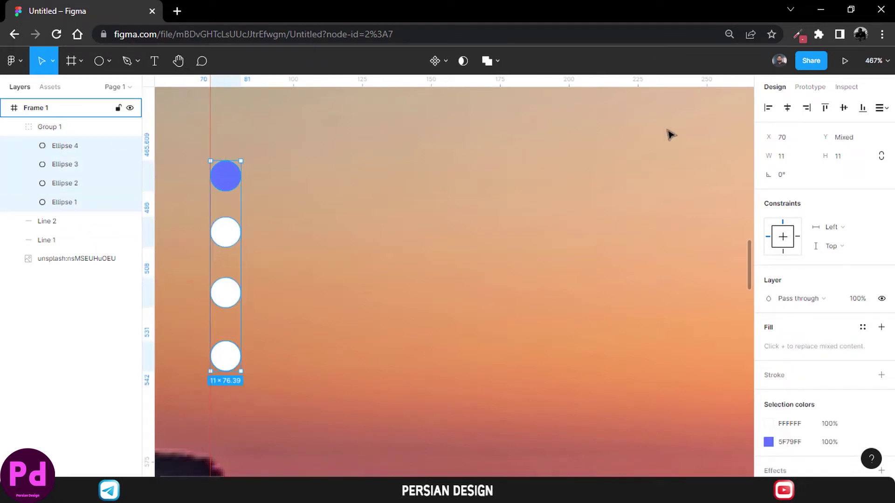
pyautogui.click(880, 108)
pyautogui.click(850, 145)
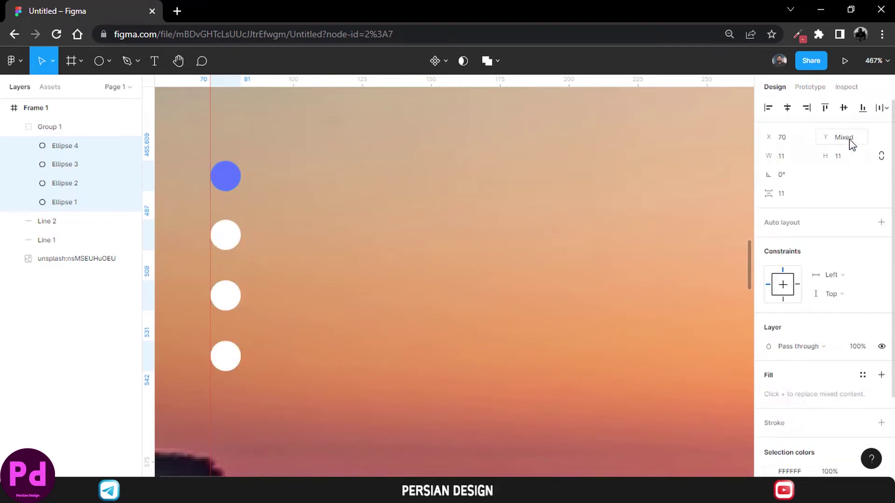
pyautogui.hotkey('shift', '1')
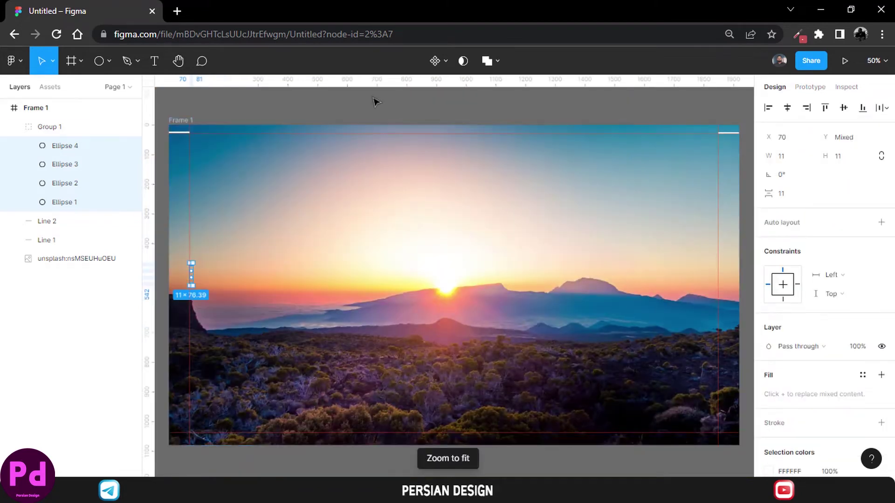
pyautogui.press('Escape')
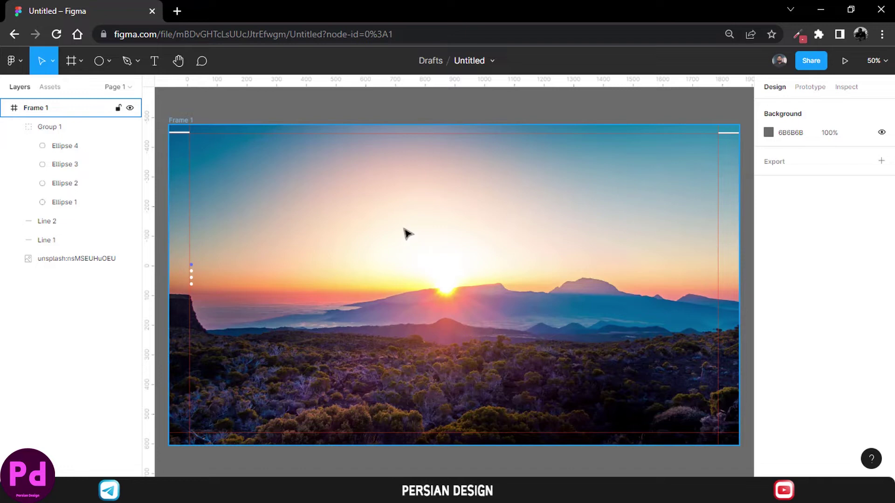
# - Add the text "figma design" just inside the page's top-left margin corner and set its font size to 20
pyautogui.click(154, 60)
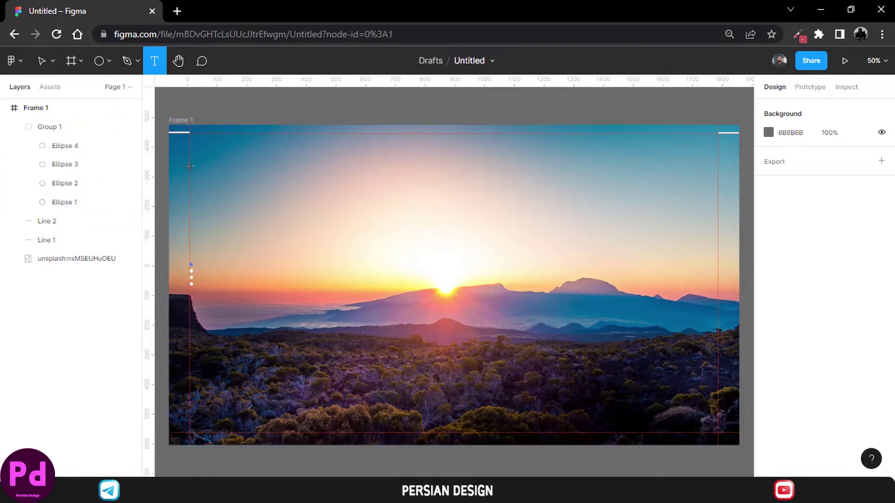
pyautogui.click(194, 137)
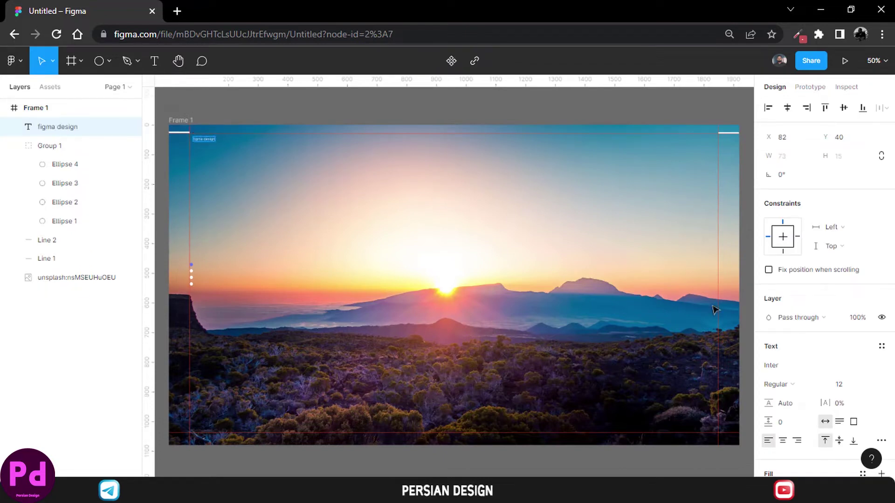
pyautogui.scroll(-3, 827, 252)
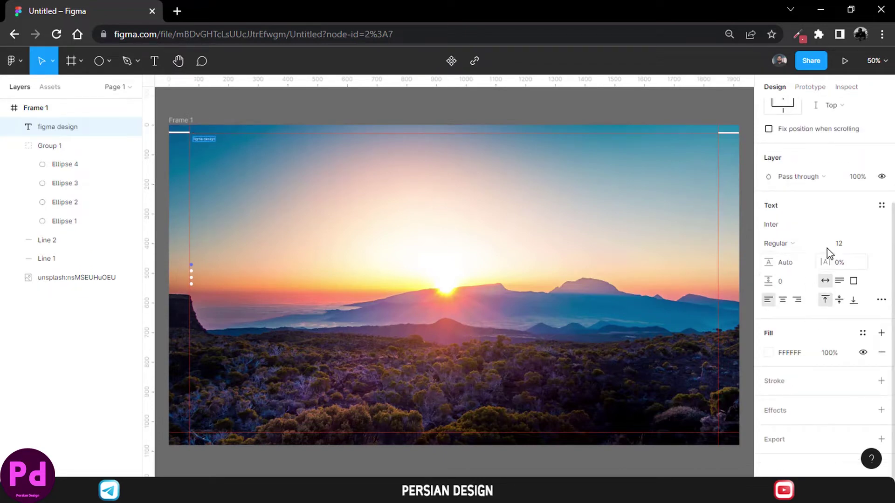
pyautogui.click(839, 245)
pyautogui.write('20')
pyautogui.press('Return')
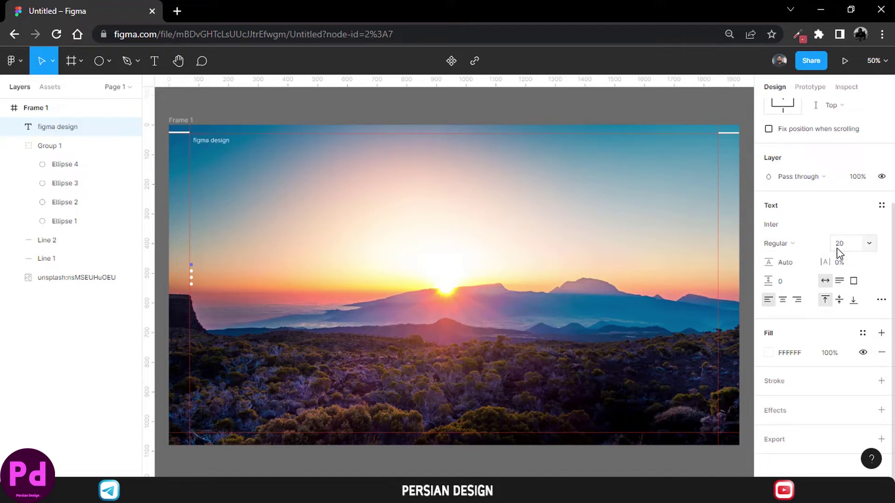
# - Change the "figma design" text to Bold and set its font size to 22
pyautogui.click(802, 244)
pyautogui.click(805, 276)
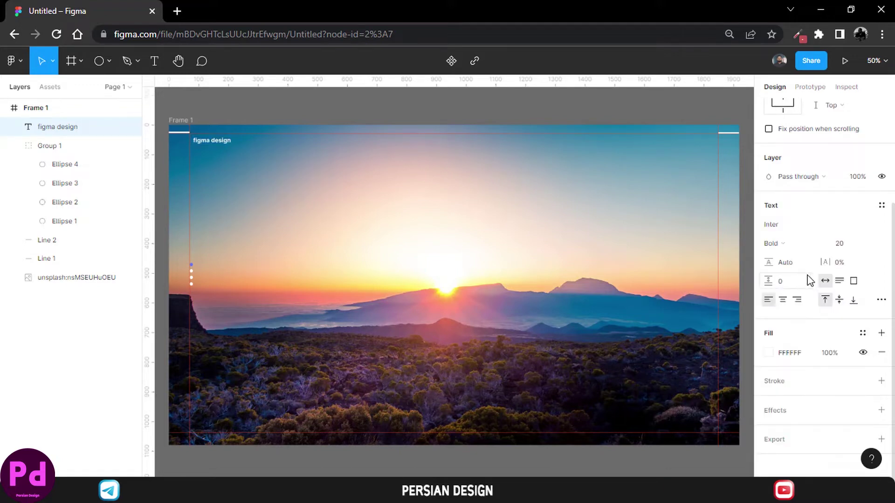
pyautogui.click(849, 249)
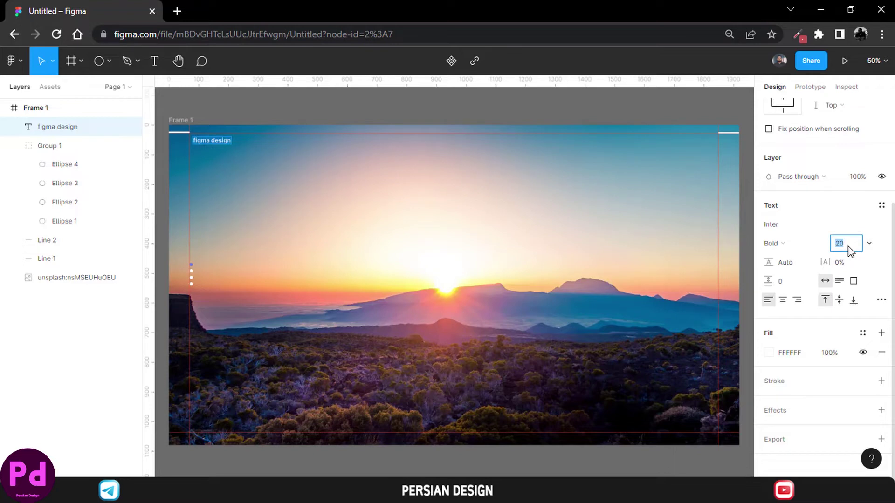
pyautogui.write('22')
pyautogui.press('Return')
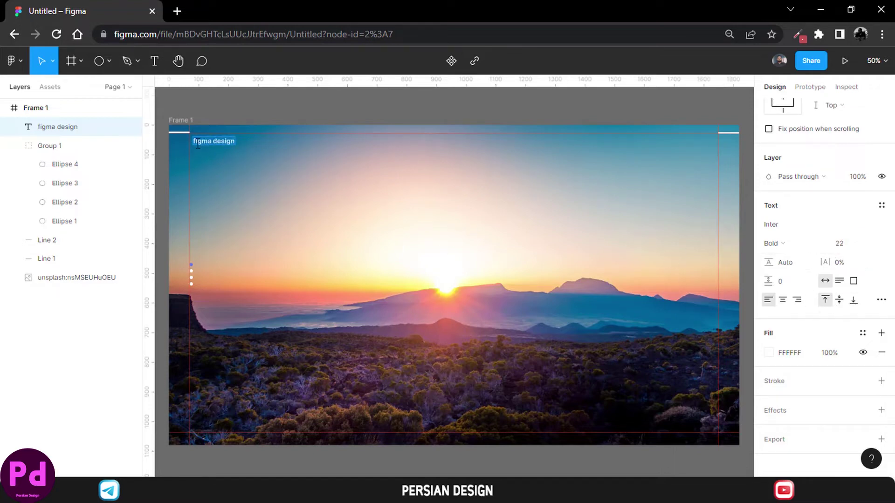
# - Capitalize the text as "Figma design" and align it to the corner of the left and top margin guides
pyautogui.scroll(5, 197, 143)
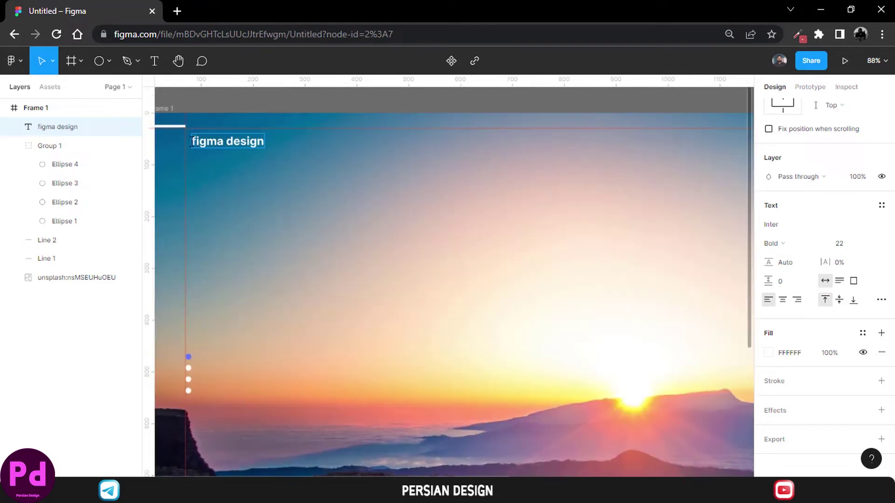
pyautogui.write('F')
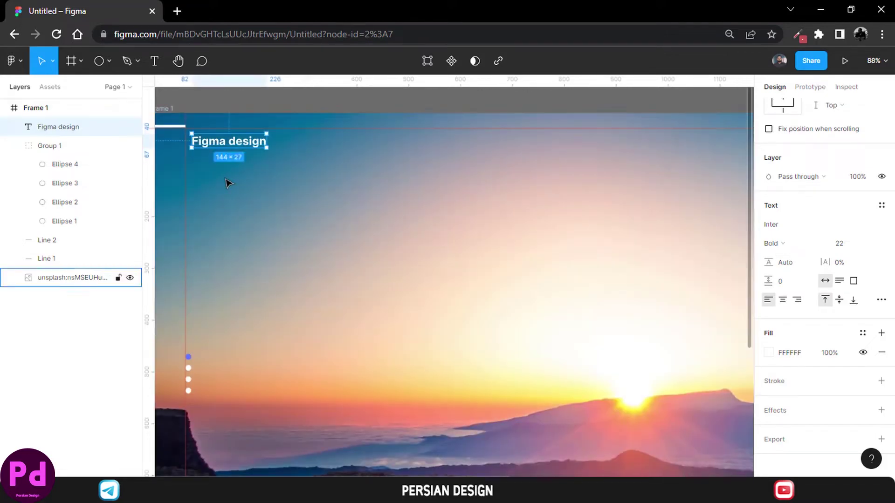
pyautogui.hotkey('shift', '1')
pyautogui.press('Escape')
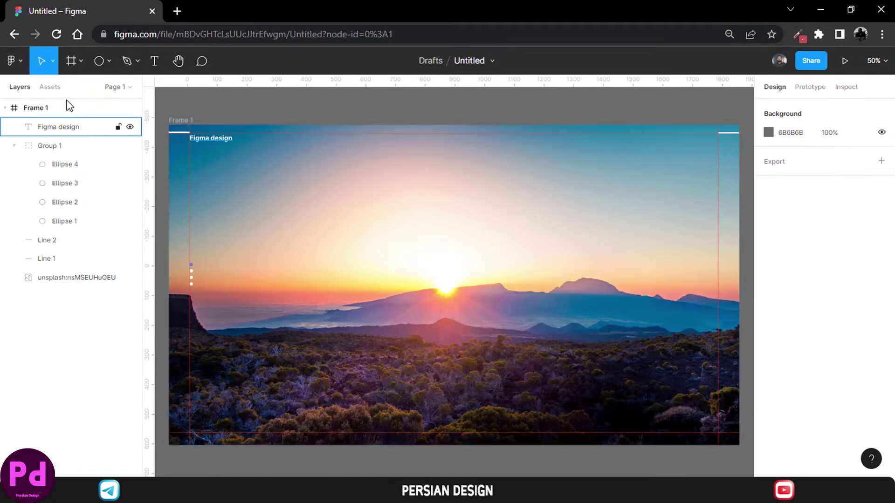
# - Draw a circle in the upper sky area of the photo and resize it to 25 × 25
pyautogui.click(109, 60)
pyautogui.click(85, 132)
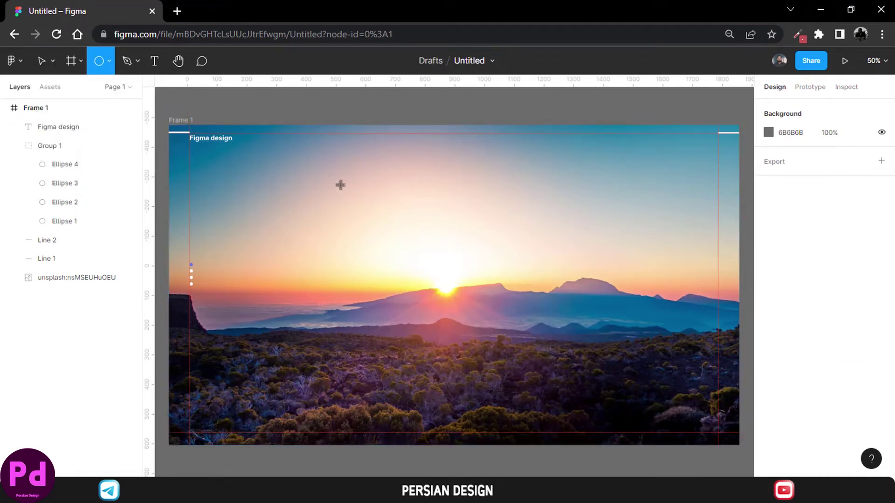
pyautogui.moveTo(340, 185); pyautogui.dragTo(351, 196)
pyautogui.scroll(10, 351, 196)
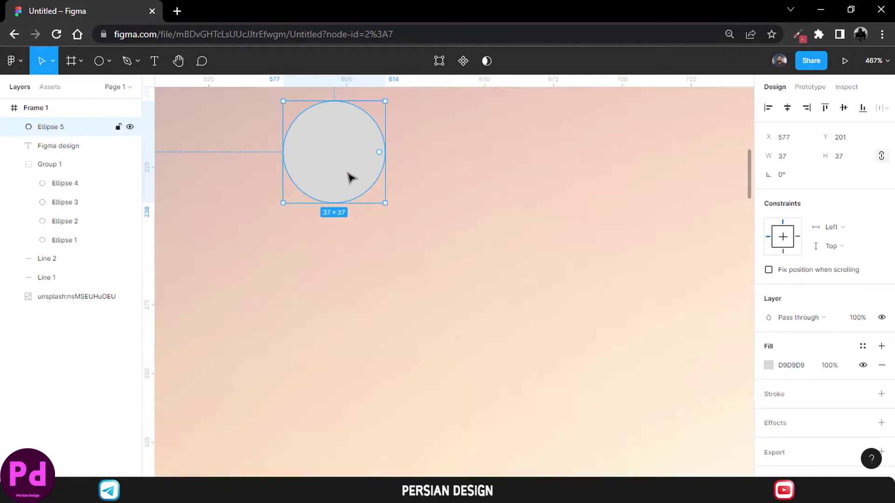
pyautogui.scroll(4, 359, 201)
pyautogui.scroll(-3, 396, 233)
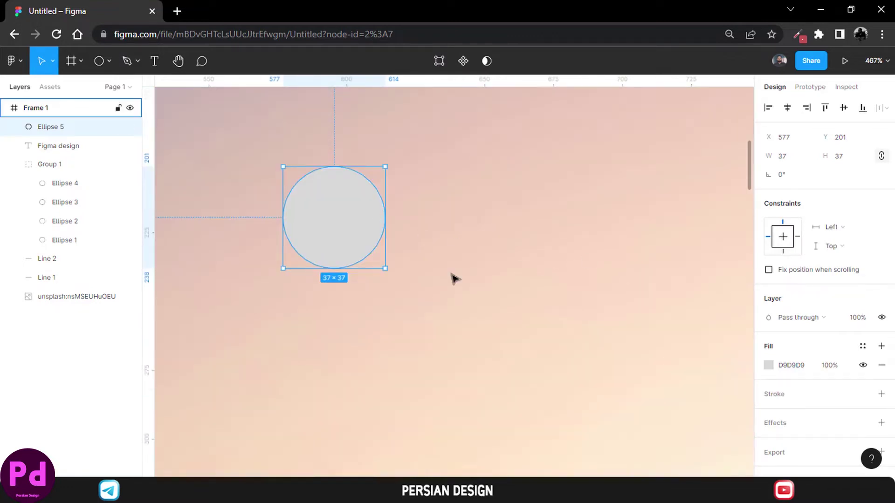
pyautogui.moveTo(384, 267); pyautogui.dragTo(350, 225)
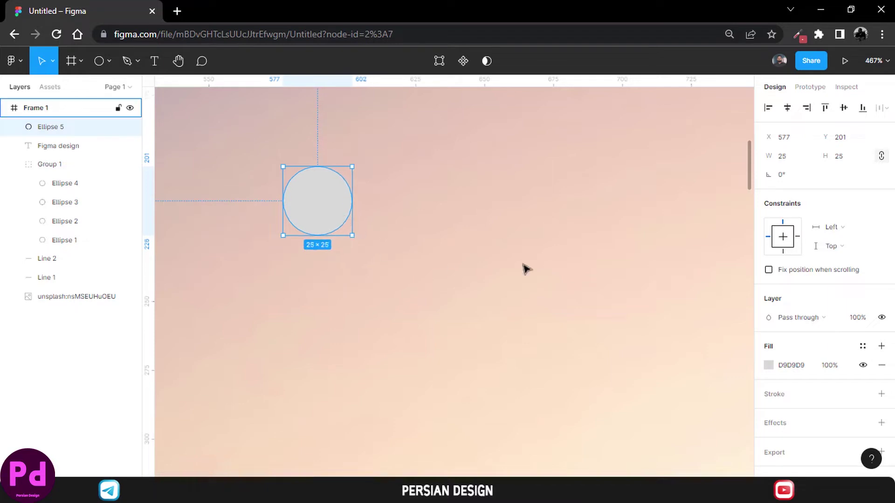
# - Add a black 1 px stroke to the new circle and align it Outside
pyautogui.scroll(-1, 793, 327)
pyautogui.click(780, 385)
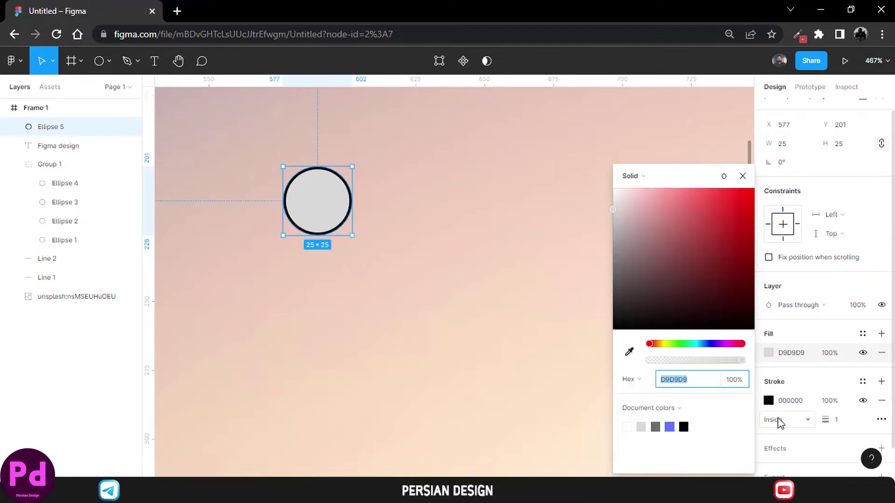
pyautogui.click(779, 419)
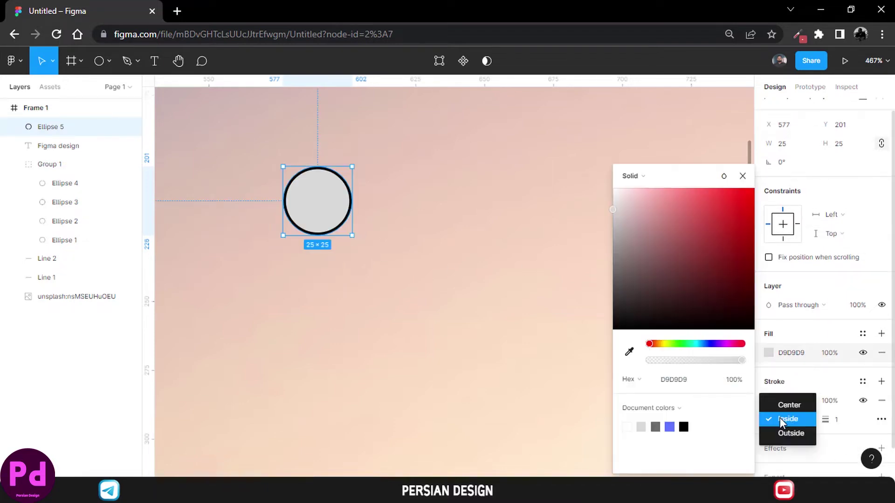
pyautogui.click(801, 432)
# - Set the circle's fill opacity to 0% so only the outline remains, and deselect the circle
pyautogui.scroll(-3, 806, 413)
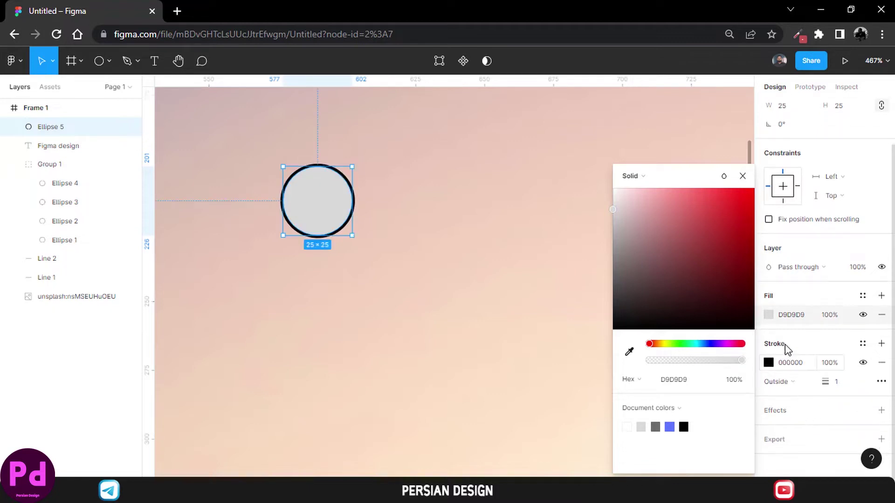
pyautogui.click(771, 315)
pyautogui.moveTo(838, 316); pyautogui.dragTo(830, 319)
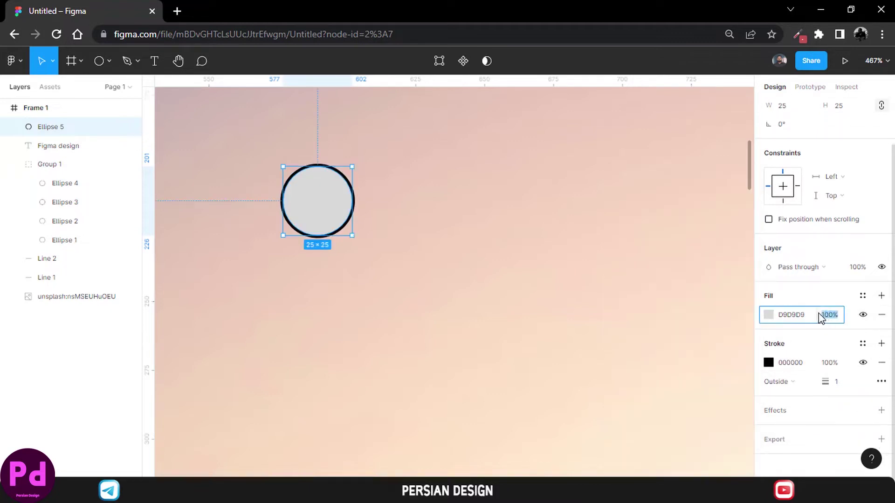
pyautogui.write('0')
pyautogui.press('Return')
pyautogui.click(415, 219)
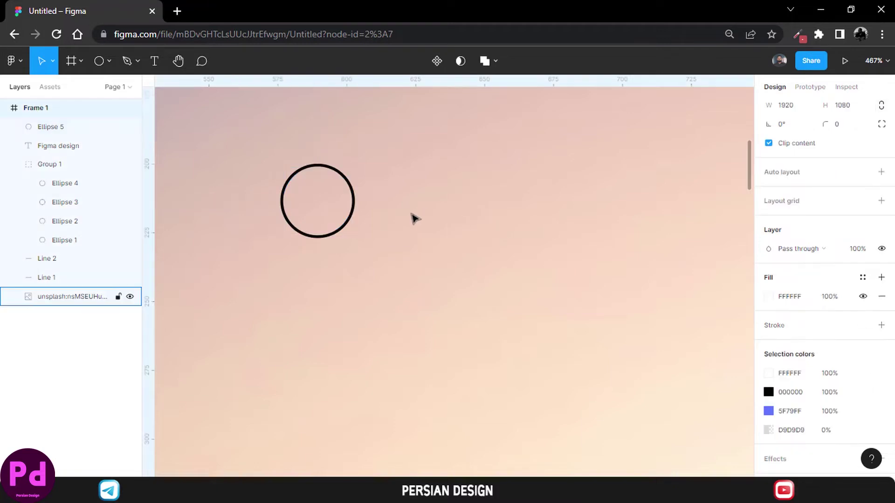
# - Draw a diagonal handle line about 15 px long from the circle's lower-right edge and set its stroke weight to 3
pyautogui.click(138, 61)
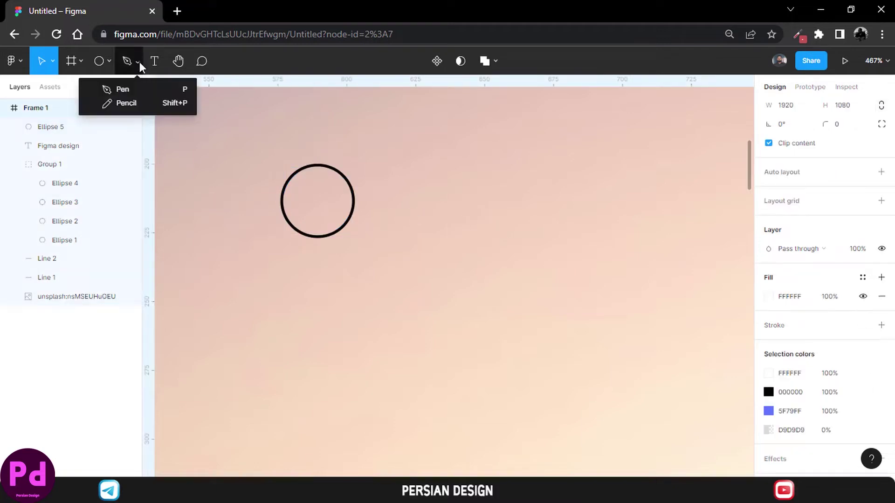
pyautogui.click(109, 60)
pyautogui.click(91, 119)
pyautogui.moveTo(339, 231); pyautogui.dragTo(369, 258)
pyautogui.click(839, 366)
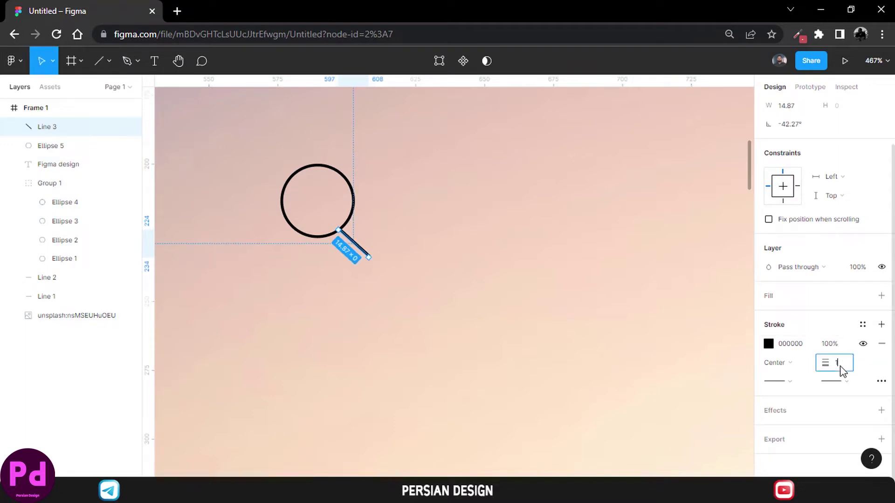
pyautogui.write('3')
pyautogui.click(881, 381)
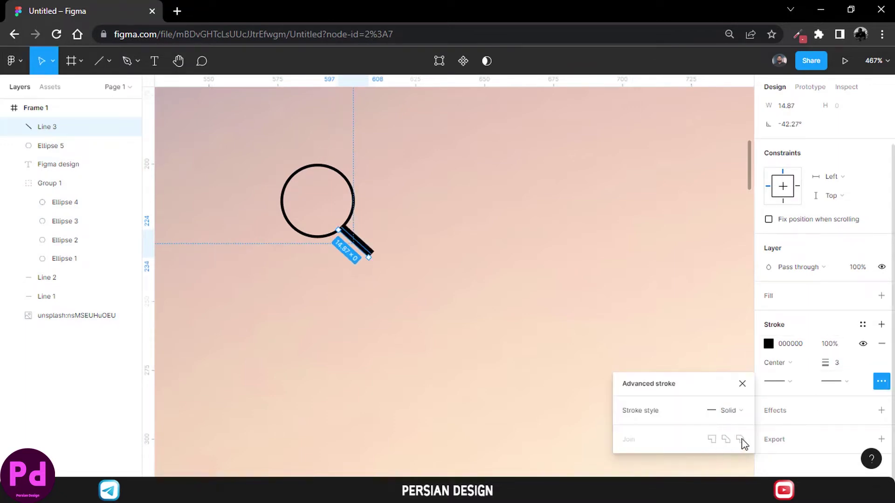
pyautogui.click(881, 382)
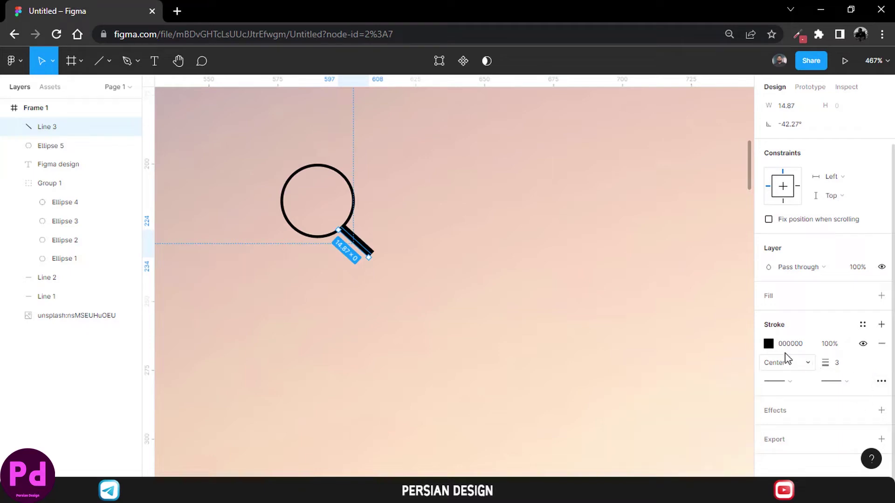
# - Recolor the handle line's stroke and the circle's stroke to white (FFFFFF)
pyautogui.click(768, 343)
pyautogui.moveTo(614, 327); pyautogui.dragTo(591, 175)
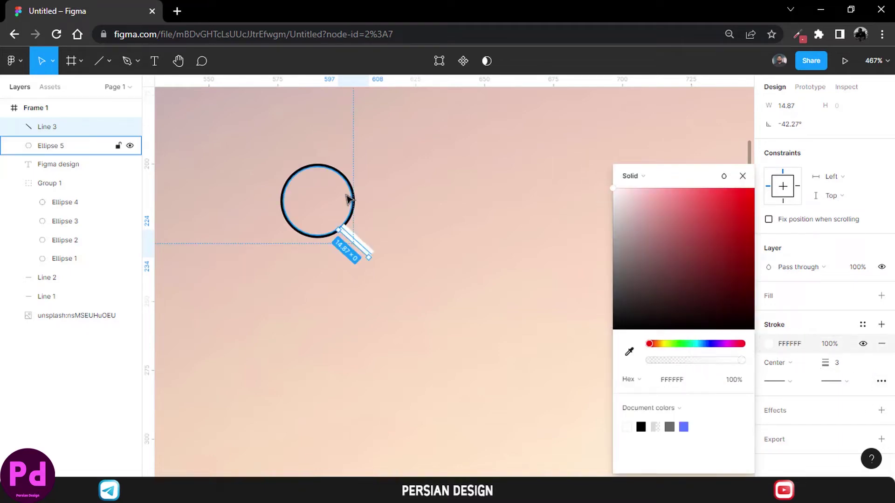
pyautogui.click(355, 200)
pyautogui.click(768, 363)
pyautogui.moveTo(653, 271); pyautogui.dragTo(612, 189)
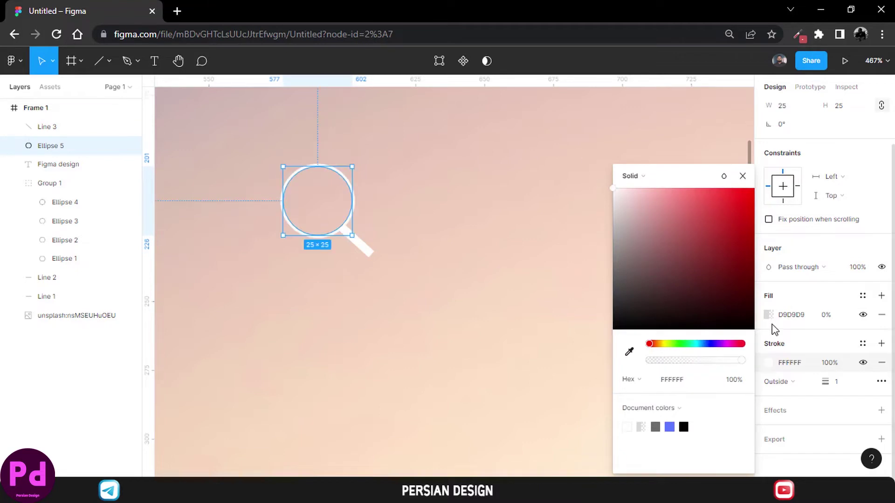
# - Set the circle outline's stroke weight to 2 and deselect the circle
pyautogui.click(838, 389)
pyautogui.write('2')
pyautogui.press('Return')
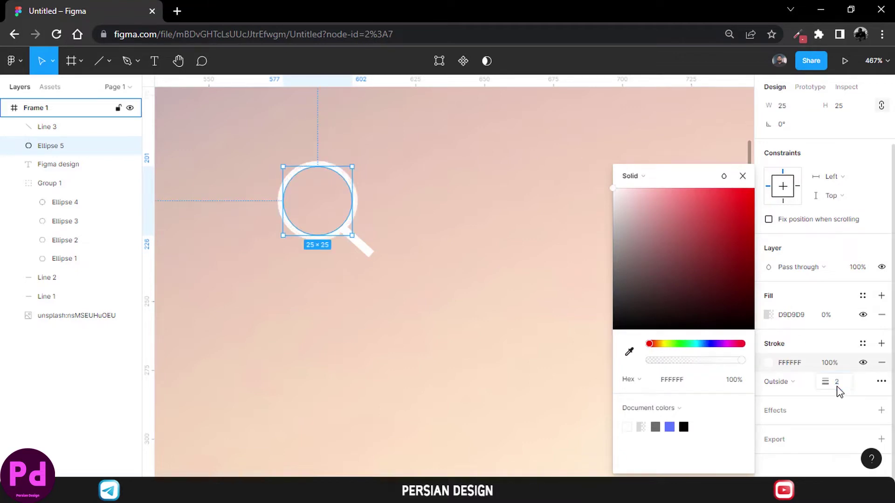
pyautogui.click(435, 294)
# - Group the handle line with the circle and move the group to the top margin guide at about X 1354
pyautogui.click(352, 239)
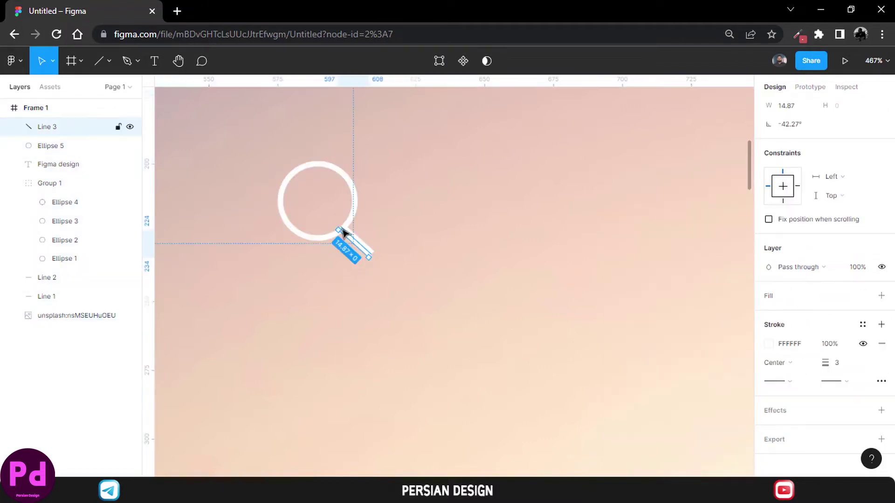
pyautogui.keyDown('shift'); pyautogui.click(330, 240); pyautogui.keyUp('shift')
pyautogui.hotkey('ctrl', 'g')
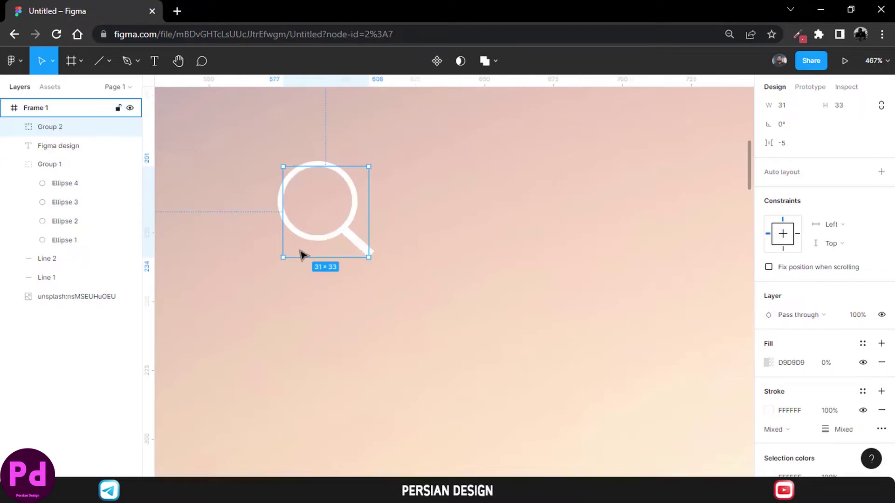
pyautogui.hotkey('shift', '1')
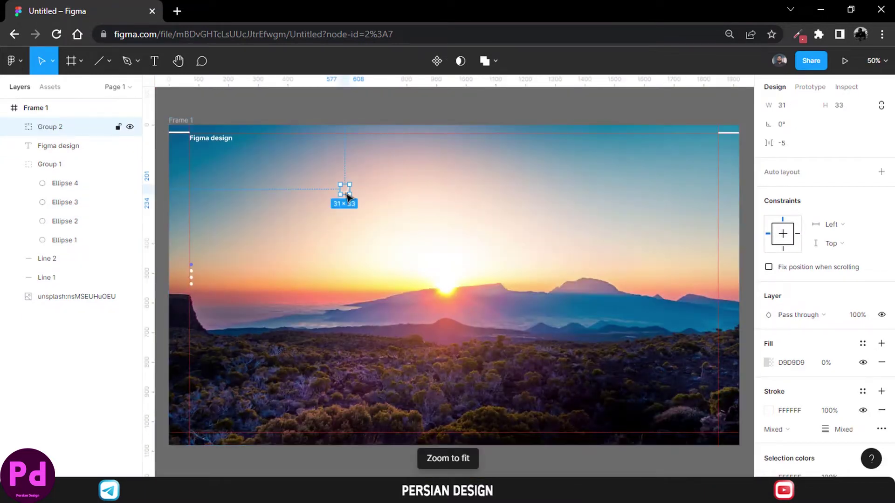
pyautogui.moveTo(574, 157); pyautogui.dragTo(577, 144)
pyautogui.scroll(-2, 577, 145)
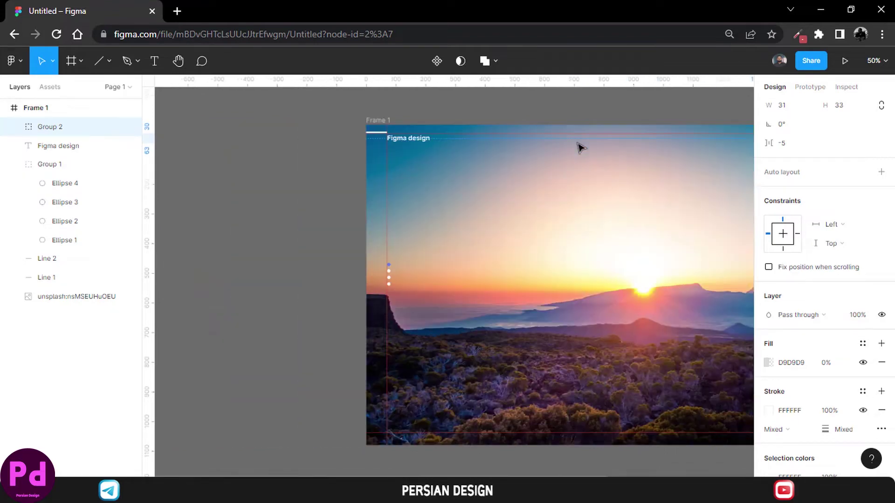
# - Scale the magnifier group down to about 16 × 17
pyautogui.scroll(5, 577, 146)
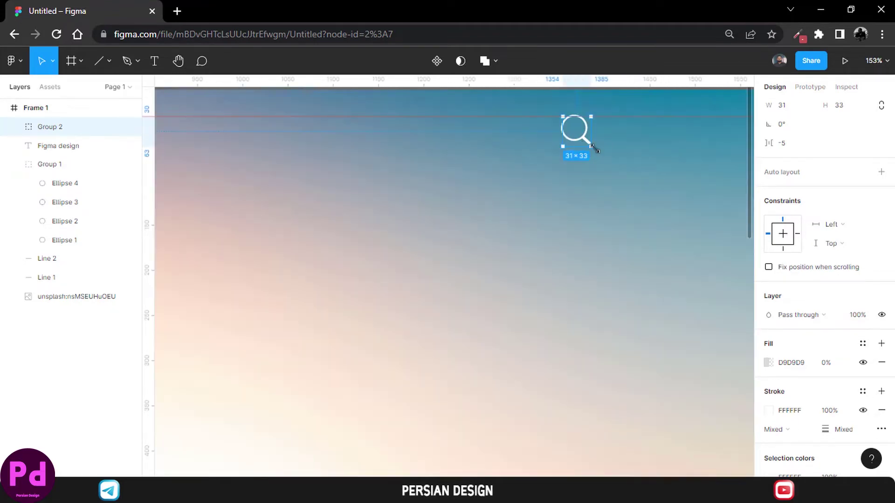
pyautogui.moveTo(594, 148); pyautogui.dragTo(576, 132)
pyautogui.scroll(-2, 610, 157)
pyautogui.scroll(4, 610, 157)
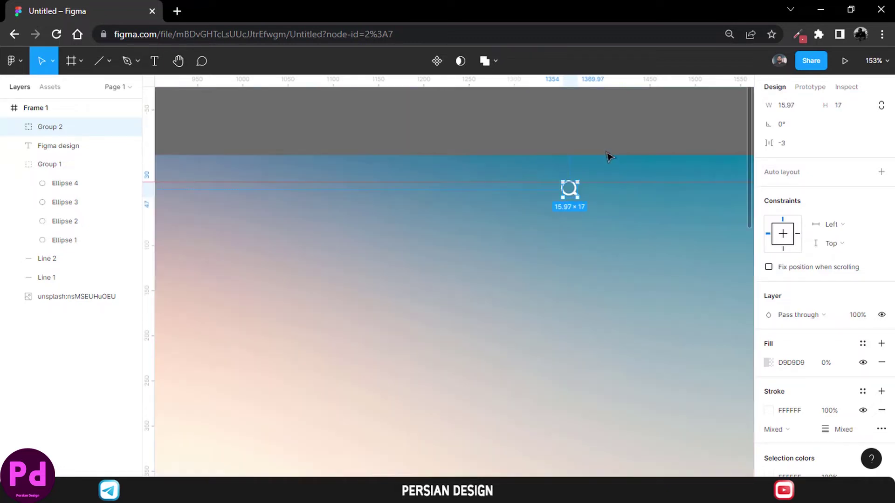
# - Collapse the layer group of the indicator dots and rename the magnifier group as Search
pyautogui.scroll(-2, 610, 157)
pyautogui.hscroll(3, 610, 157)
pyautogui.hscroll(4, 610, 157)
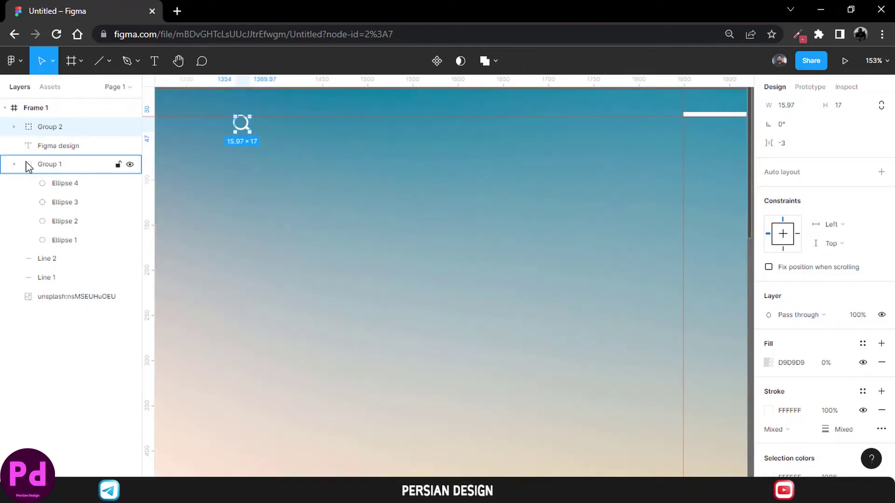
pyautogui.click(14, 164)
pyautogui.doubleClick(46, 131)
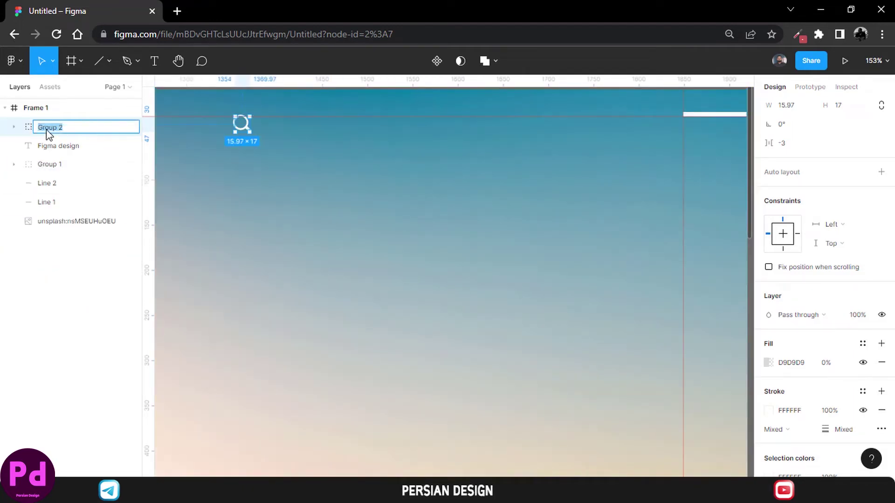
pyautogui.write('s')
pyautogui.press('Return')
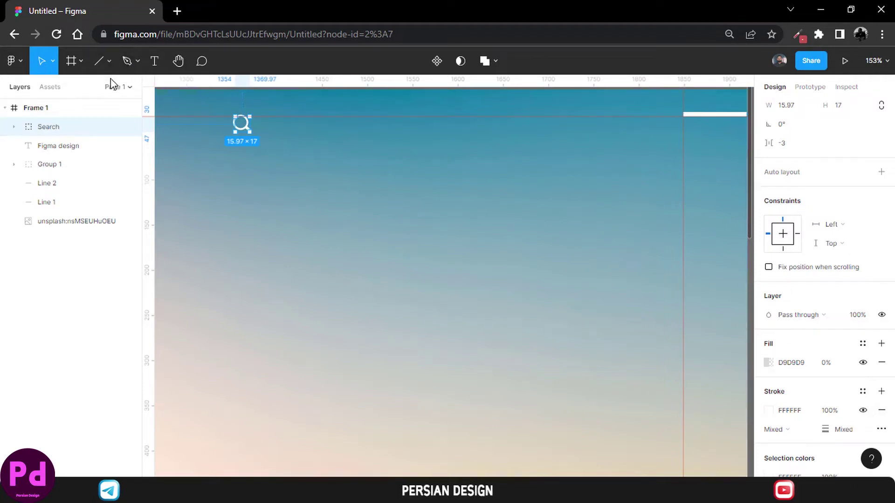
# - Add the text "Menu" to the right of the magnifier icon
pyautogui.click(154, 61)
pyautogui.click(371, 156)
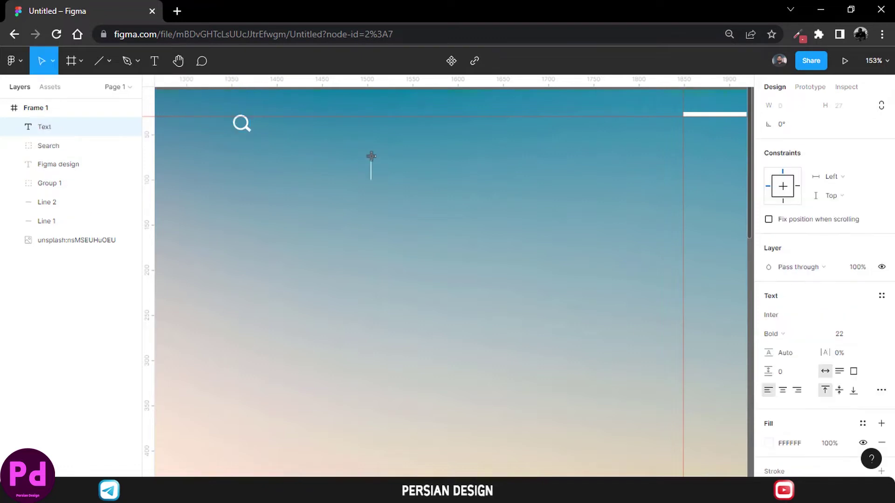
pyautogui.write('Menu')
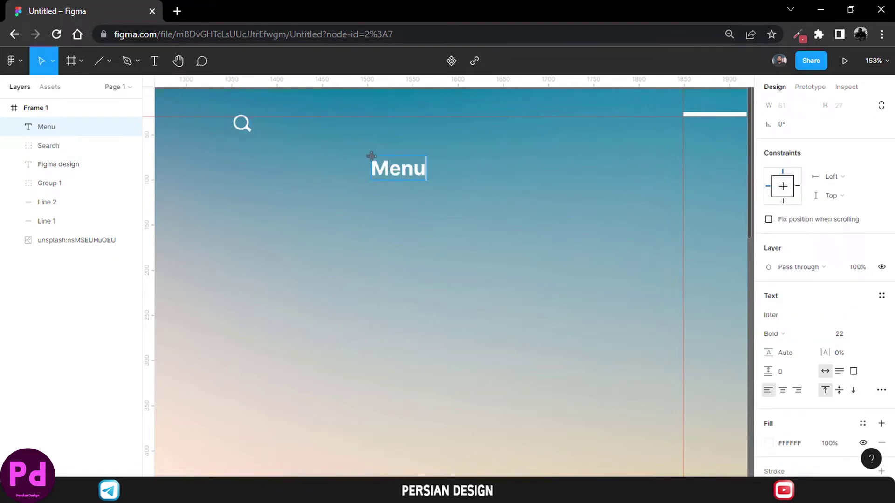
# - Draw a horizontal line 49 px long to the right of the Menu text with a white (FFFFFF) stroke of weight 2
pyautogui.click(108, 61)
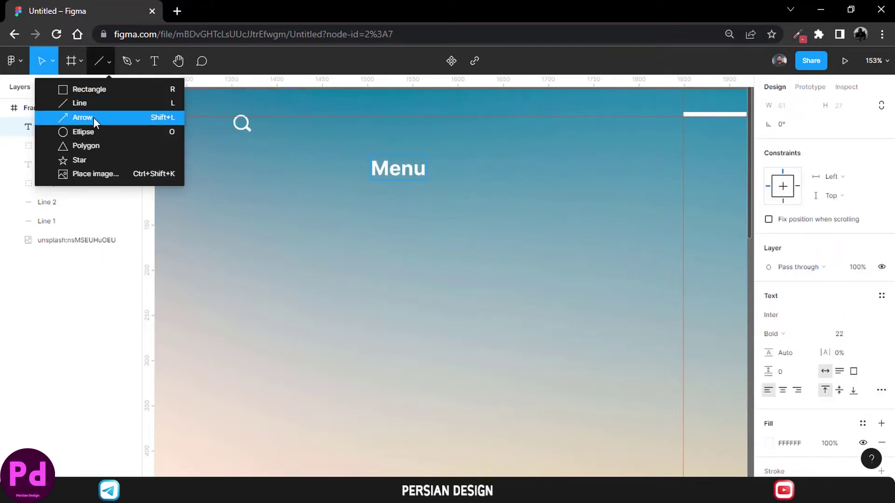
pyautogui.click(66, 102)
pyautogui.moveTo(447, 163)
pyautogui.mouseDown()
pyautogui.moveTo(505, 163)
pyautogui.moveTo(490, 162)
pyautogui.mouseUp()
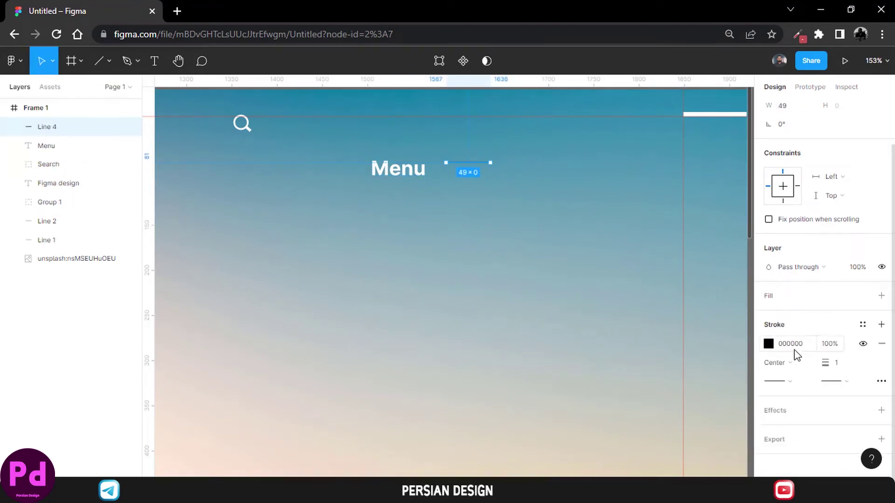
pyautogui.click(769, 343)
pyautogui.write('ffffff')
pyautogui.press('Return')
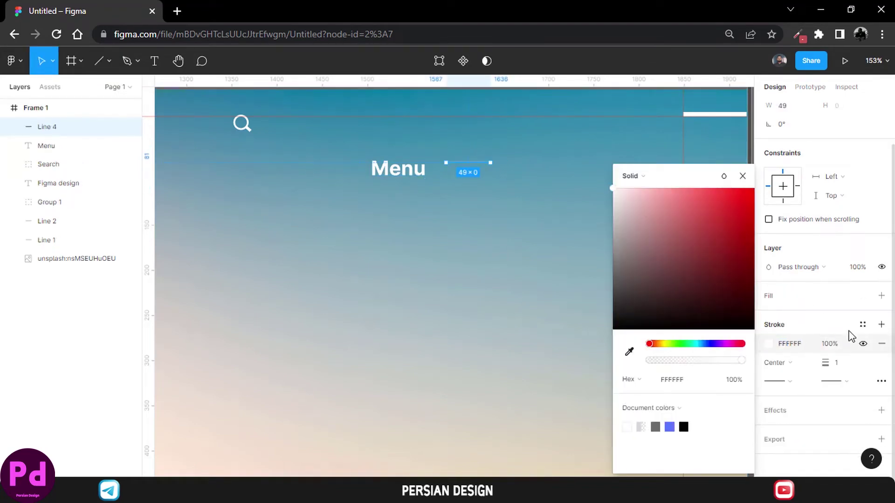
pyautogui.click(847, 364)
pyautogui.write('2')
pyautogui.click(495, 204)
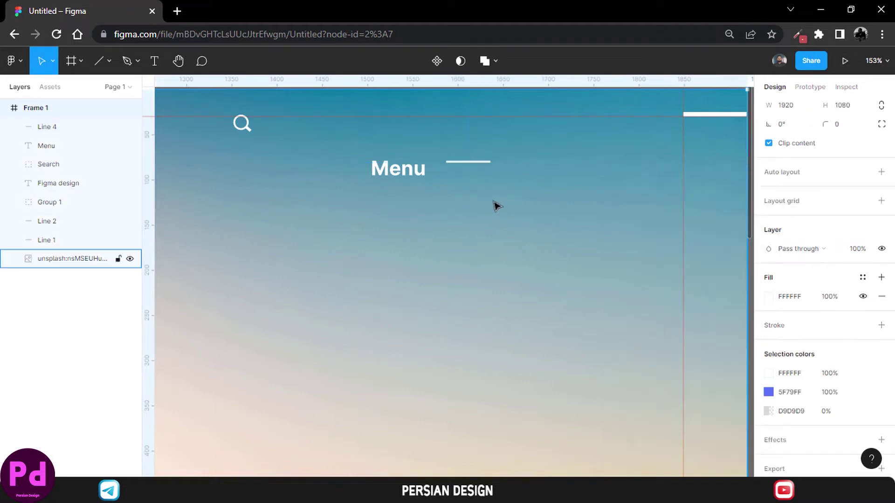
# - Duplicate the white line slightly below itself and shorten the upper line from its left end to 29 px
pyautogui.click(485, 168)
pyautogui.hotkey('ctrl', 'd')
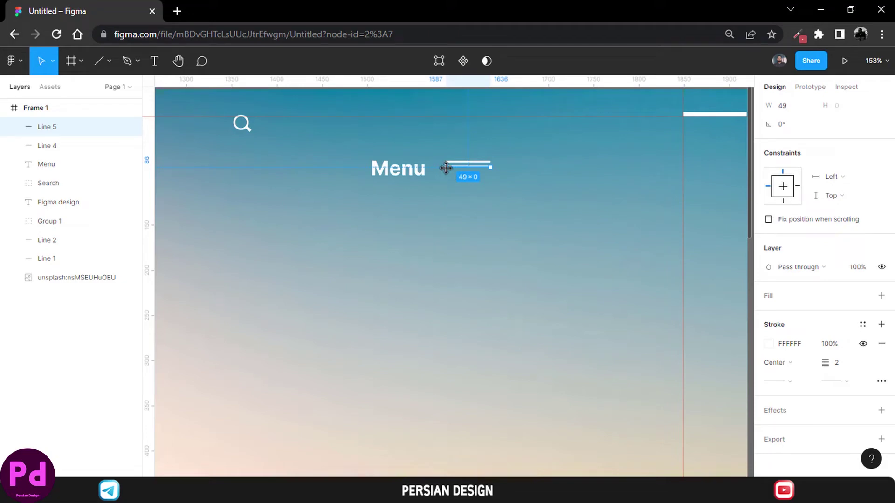
pyautogui.click(447, 162)
pyautogui.moveTo(447, 161)
pyautogui.mouseDown()
pyautogui.moveTo(466, 163)
pyautogui.moveTo(457, 170)
pyautogui.mouseUp()
pyautogui.click(456, 167)
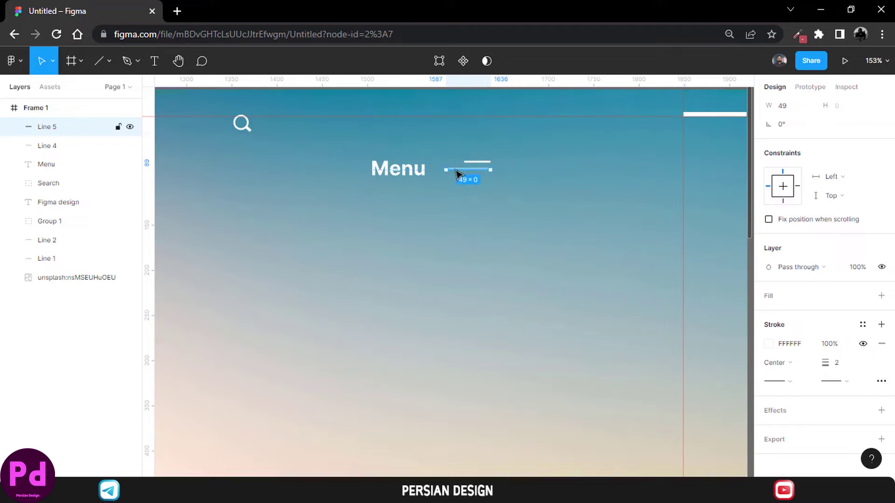
# - Group the two menu lines and move them with the Menu text to just under the top margin guide, nearer the right margin
pyautogui.keyDown('shift'); pyautogui.click(483, 163); pyautogui.keyUp('shift')
pyautogui.hotkey('ctrl', 'g')
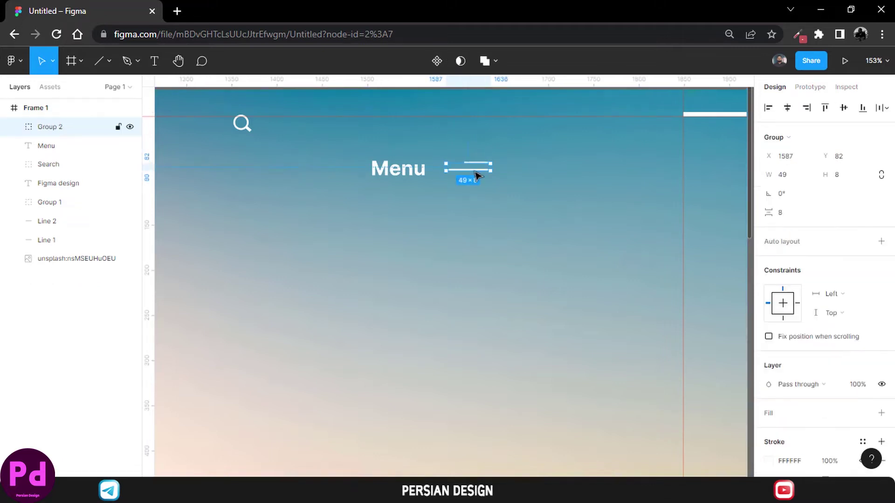
pyautogui.moveTo(482, 165); pyautogui.dragTo(516, 135)
pyautogui.keyDown('shift'); pyautogui.click(407, 172); pyautogui.keyUp('shift')
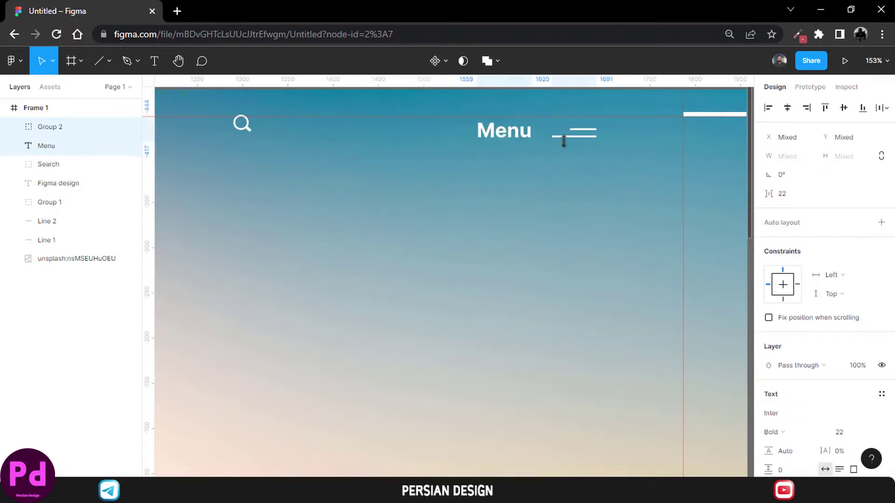
# - Widen the gap in the menu icon by moving the shorter upper line inside its group up to Y 43
pyautogui.scroll(5, 596, 120)
pyautogui.doubleClick(556, 154)
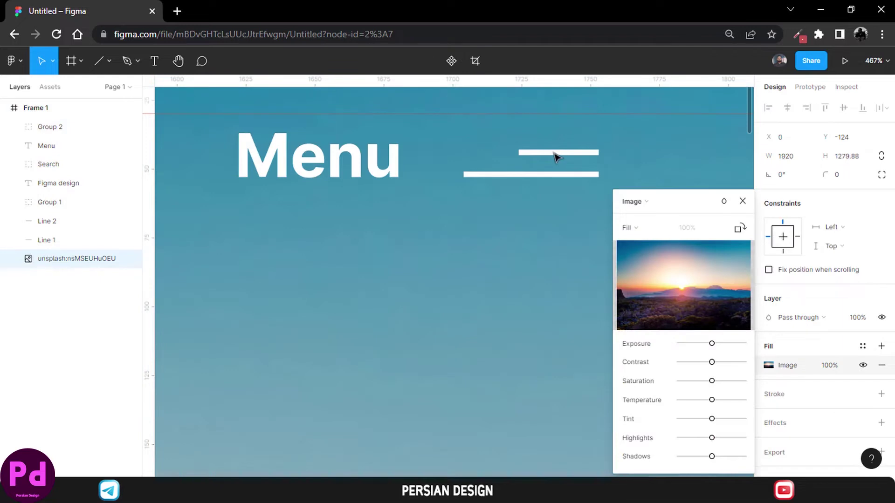
pyautogui.click(742, 201)
pyautogui.click(573, 154)
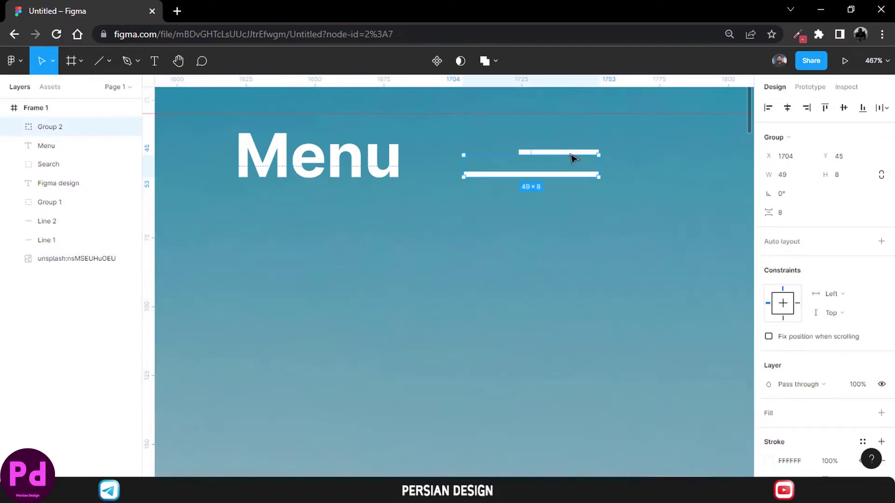
pyautogui.click(14, 126)
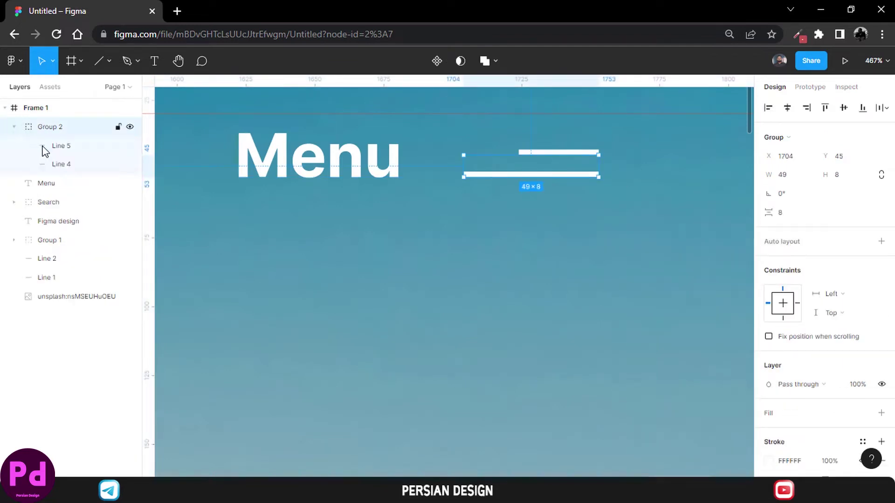
pyautogui.click(53, 147)
pyautogui.click(100, 165)
pyautogui.press('Up')
pyautogui.press('Up')
pyautogui.press('Up')
pyautogui.press('Up')
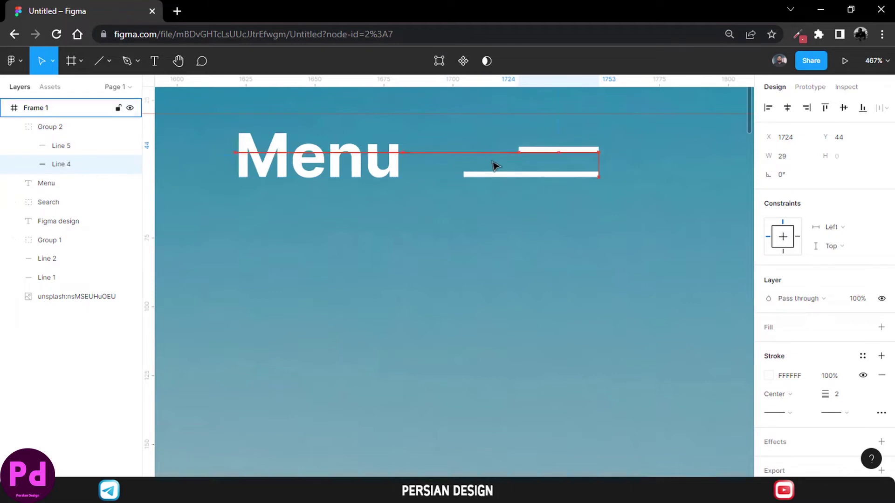
pyautogui.press('Up')
pyautogui.press('Up')
pyautogui.press('Up')
pyautogui.press('Down')
pyautogui.press('Down')
pyautogui.press('Down')
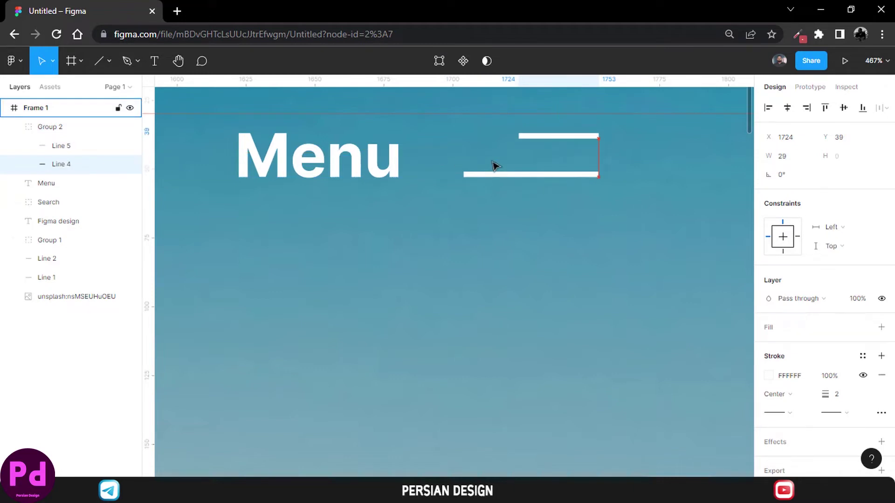
pyautogui.press('Down')
pyautogui.press('Down')
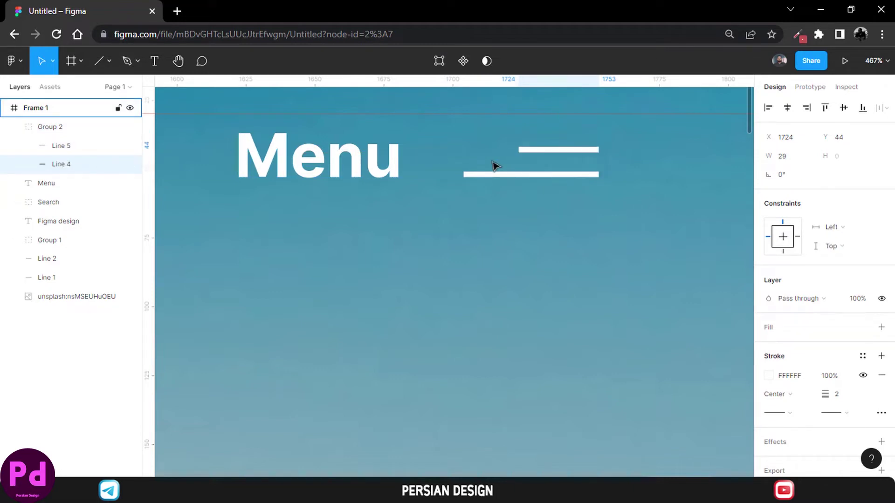
pyautogui.click(497, 175)
pyautogui.press('Escape')
pyautogui.press('Escape')
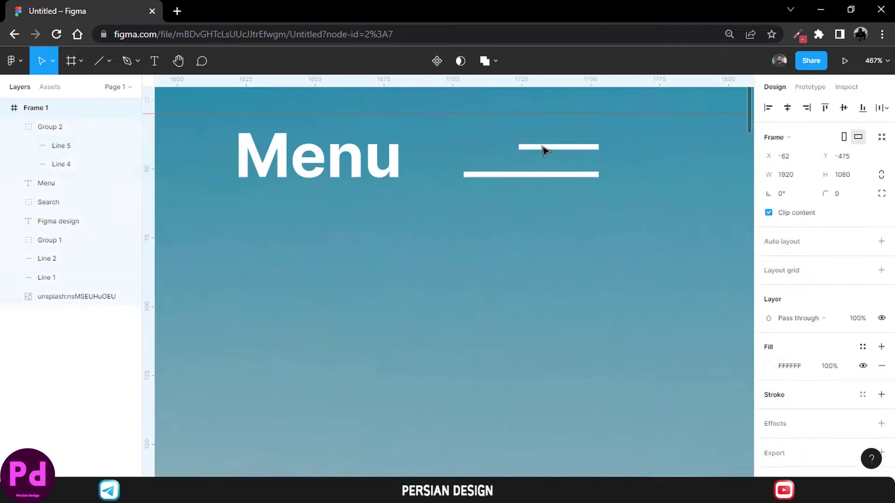
# - Raise the shorter upper line of the menu icon inside its group to Y 39
pyautogui.click(540, 146)
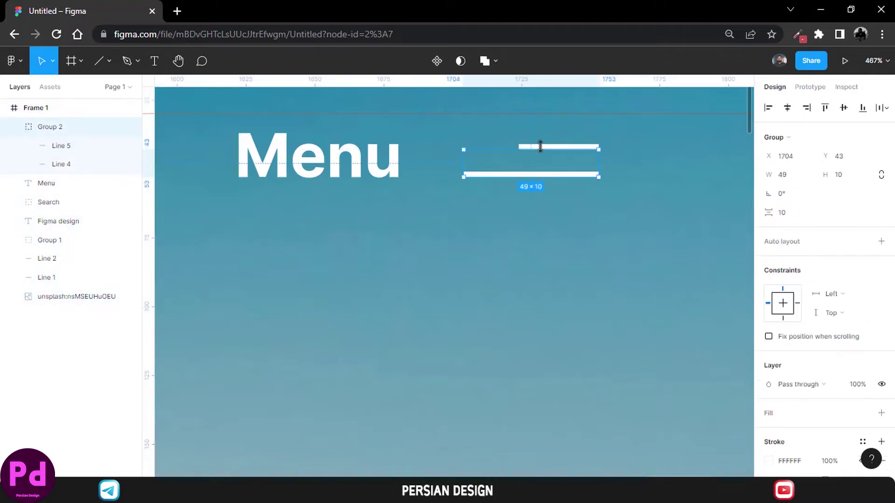
pyautogui.click(72, 146)
pyautogui.click(61, 164)
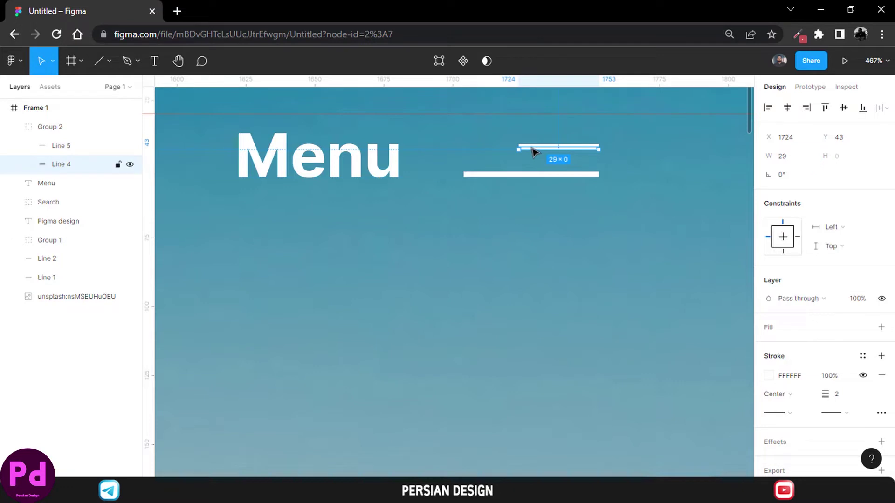
pyautogui.press('Up')
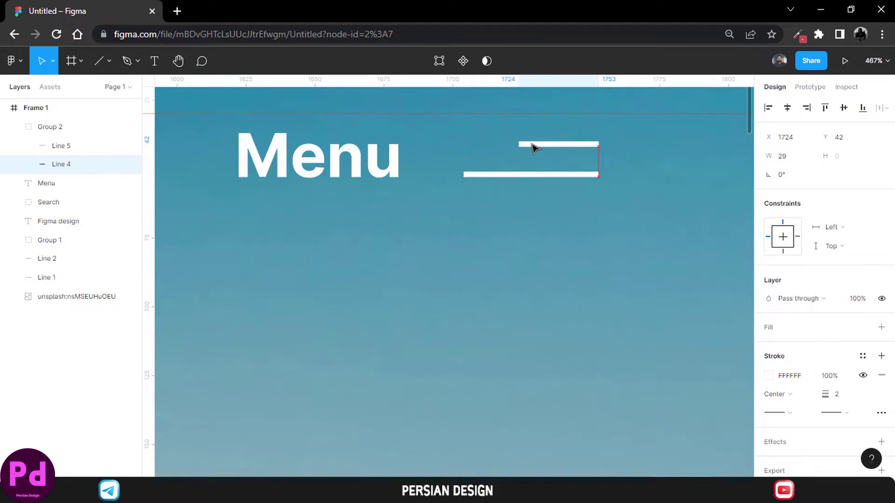
pyautogui.press('Up')
pyautogui.press('Up')
pyautogui.press('Up')
pyautogui.press('Down')
pyautogui.press('Down')
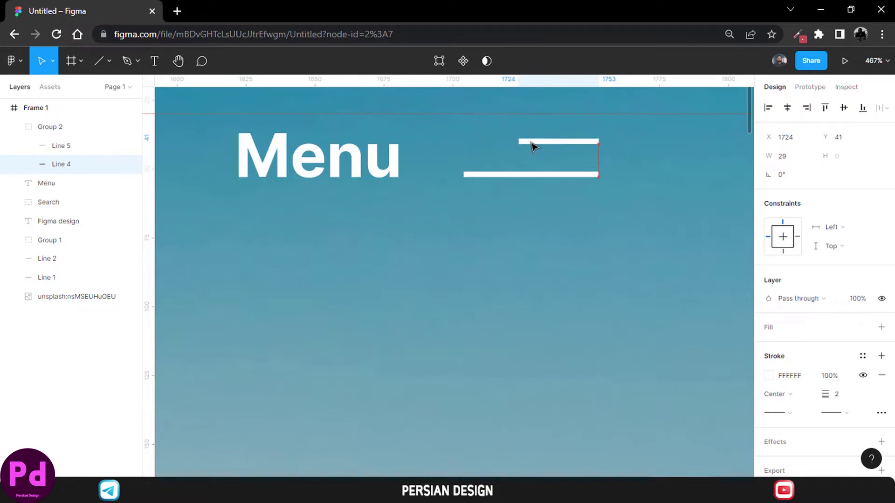
# - Shift the menu icon group right to X 1720 and move it up together with the Menu text
pyautogui.press('Escape')
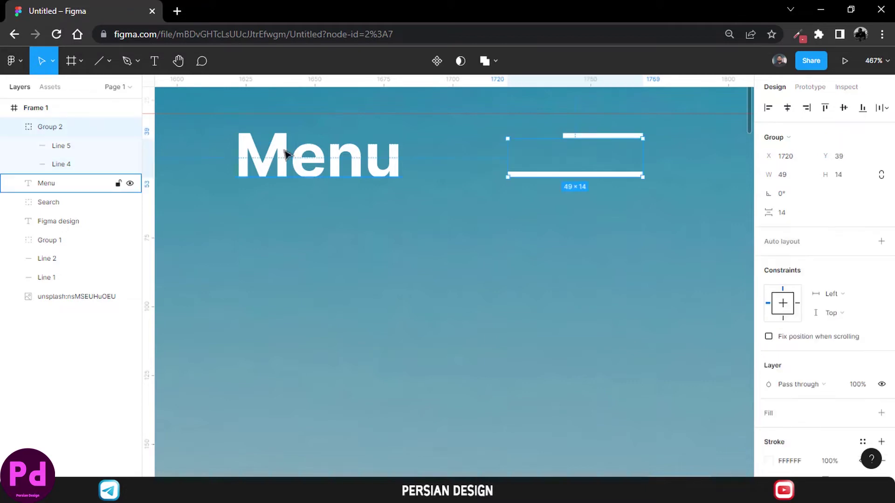
pyautogui.keyDown('shift'); pyautogui.click(285, 154); pyautogui.keyUp('shift')
pyautogui.moveTo(285, 154); pyautogui.dragTo(287, 136)
pyautogui.scroll(2, 292, 144)
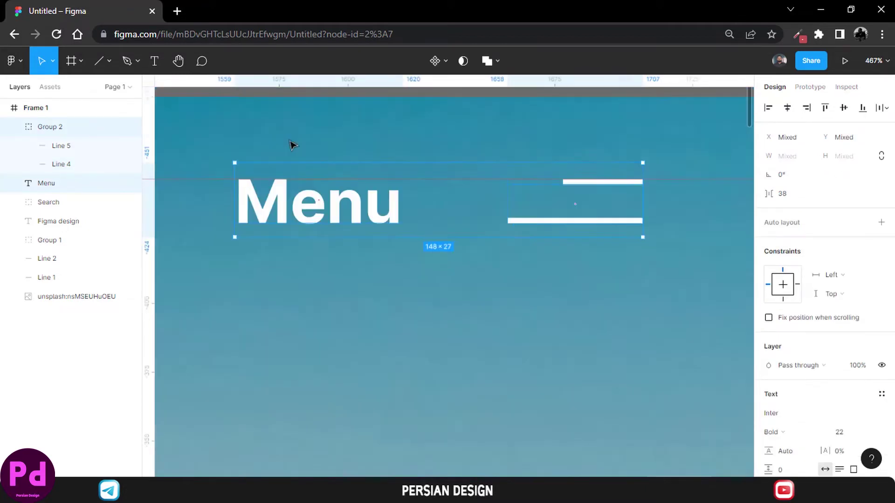
# - Align the search icon with the menu row by moving it to Y 32
pyautogui.hscroll(-10, 292, 145)
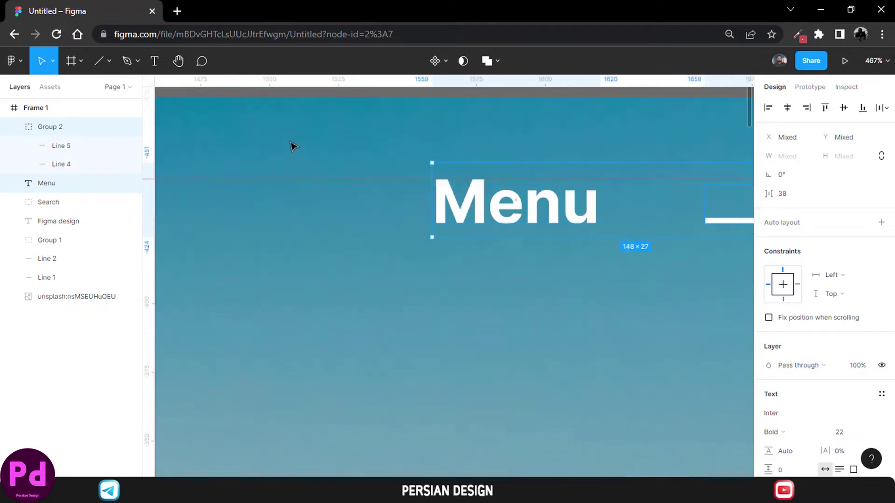
pyautogui.click(455, 198)
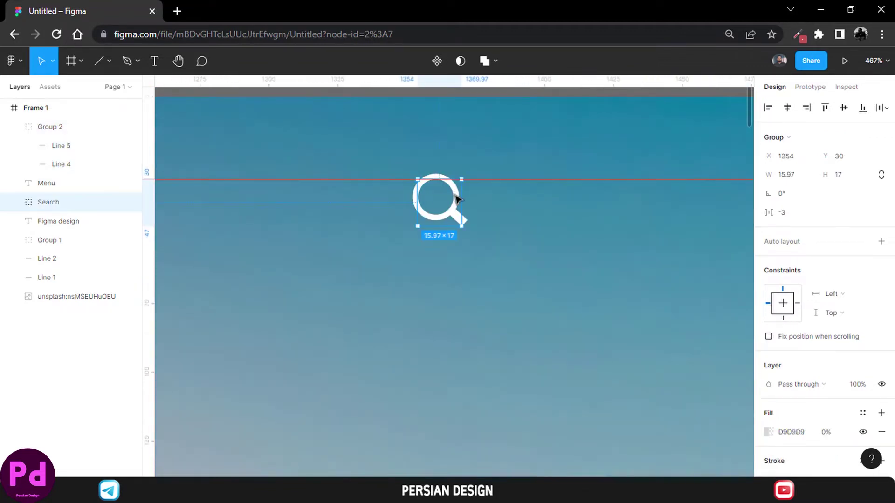
pyautogui.hotkey('shift', '1')
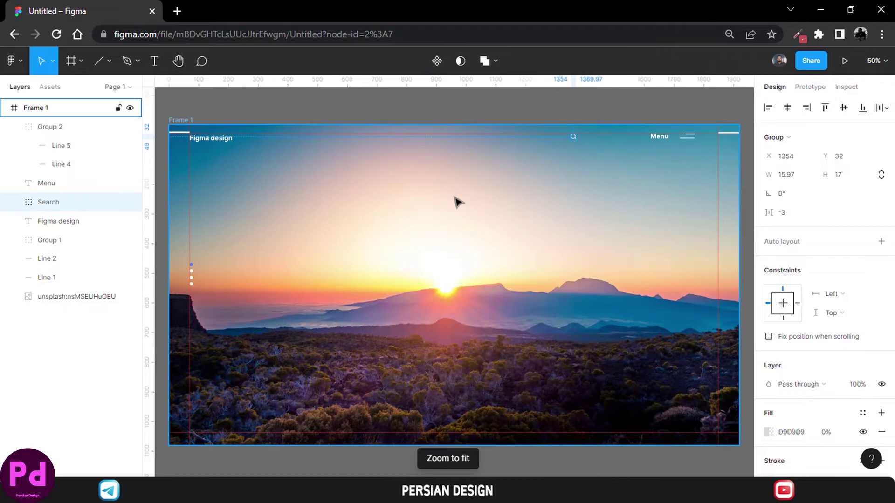
pyautogui.click(584, 108)
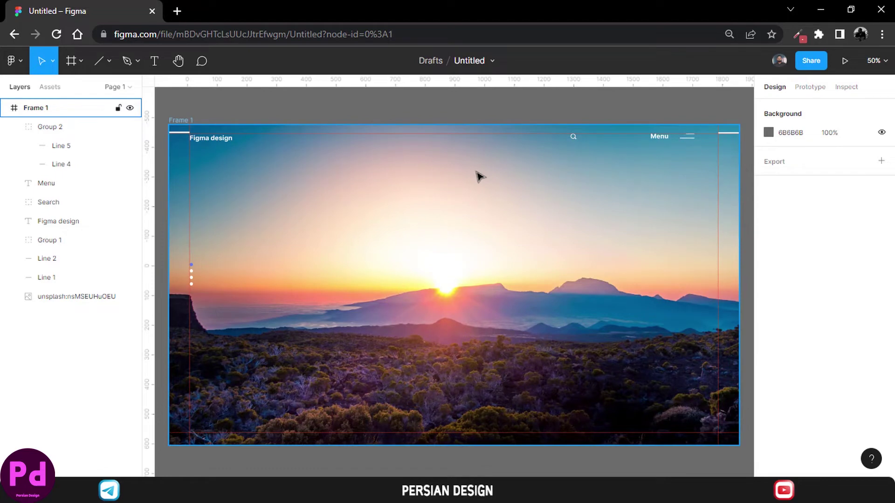
# - Add the bold text "Design" near the middle of the page with font size 250
pyautogui.press('t')
pyautogui.click(404, 263)
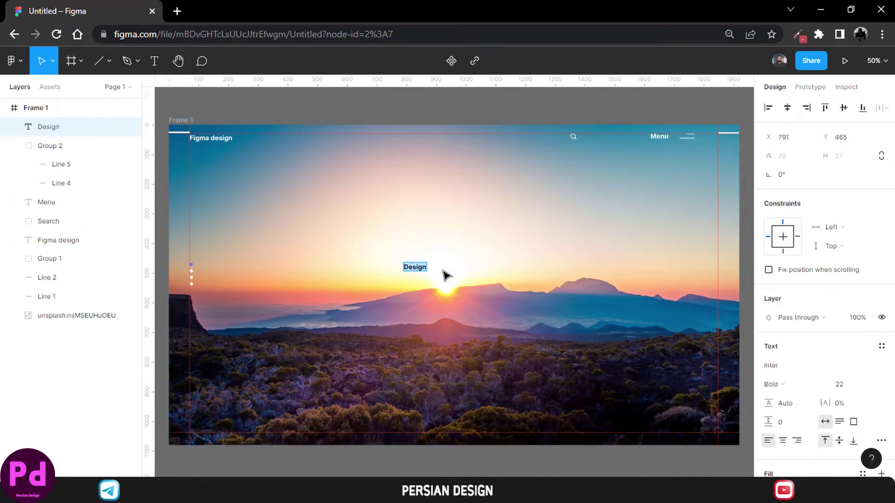
pyautogui.scroll(-3, 822, 322)
pyautogui.click(839, 253)
pyautogui.write('150')
pyautogui.press('Return')
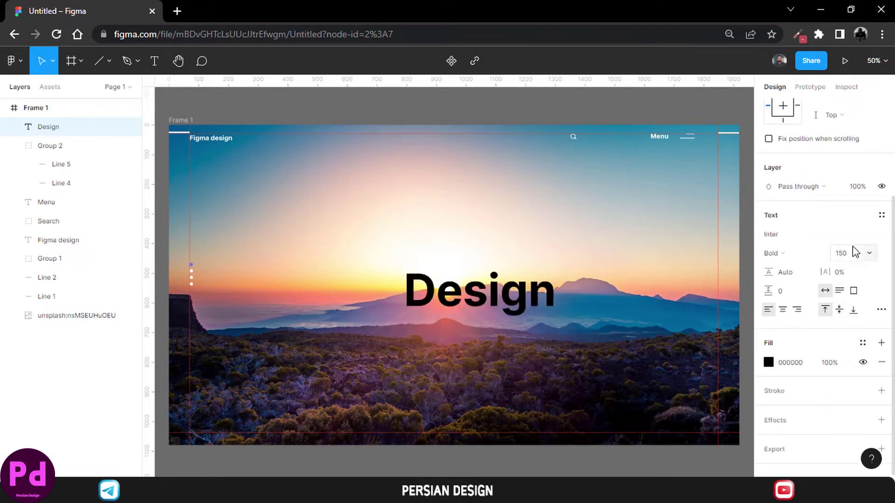
pyautogui.click(856, 253)
pyautogui.write('2')
pyautogui.press('Return')
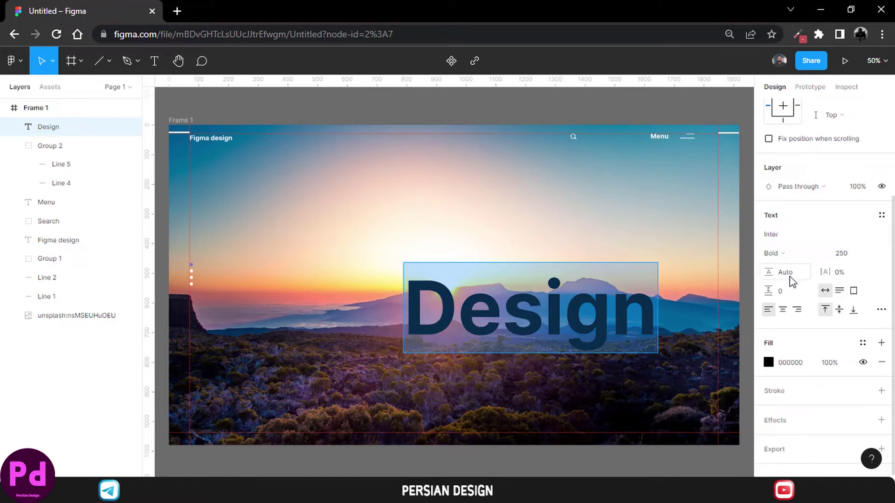
# - Fill the Design text with white (FFFFFF) and centre it horizontally in the upper part of the page at X 533, Y 91
pyautogui.click(768, 362)
pyautogui.click(655, 257)
pyautogui.moveTo(633, 237); pyautogui.dragTo(612, 189)
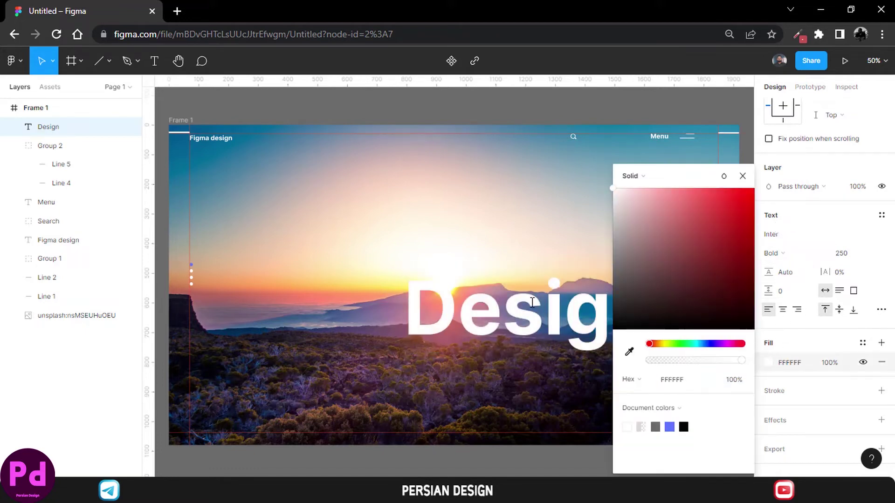
pyautogui.click(742, 176)
pyautogui.moveTo(601, 313); pyautogui.dragTo(524, 197)
# - Add an outside stroke of weight 1 in grey B4B4B4 to the Design text
pyautogui.scroll(-1, 881, 373)
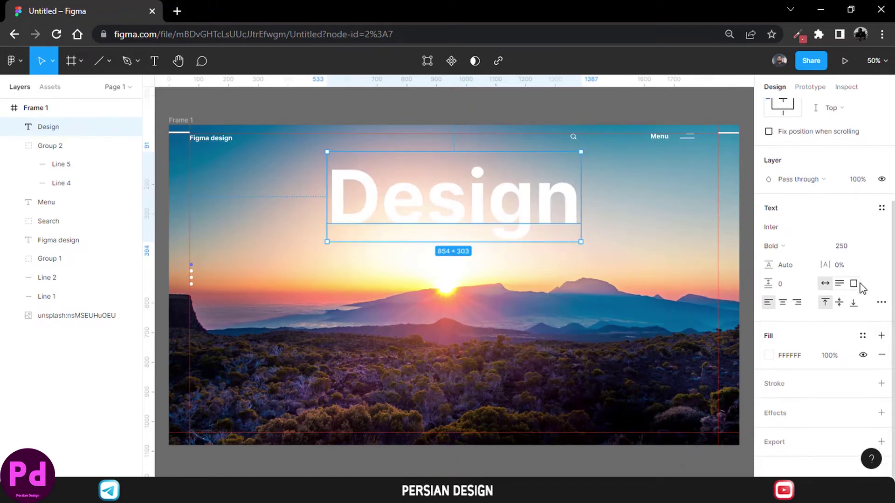
pyautogui.click(882, 381)
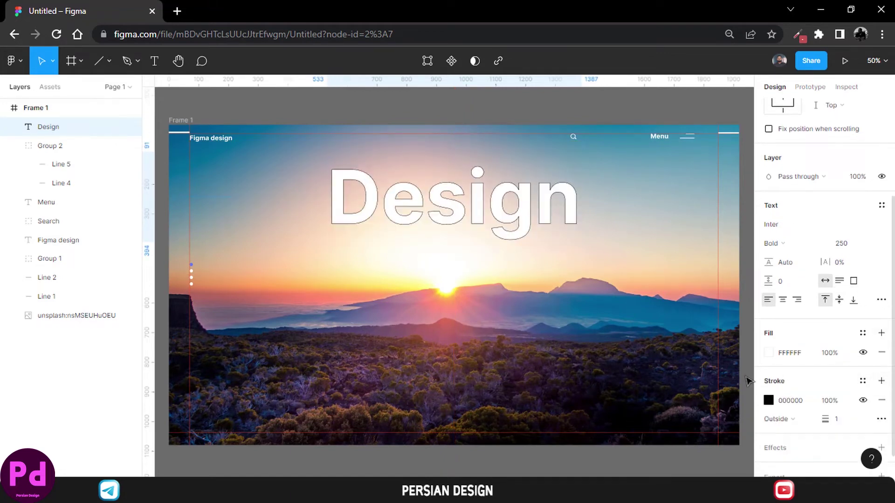
pyautogui.click(768, 400)
pyautogui.moveTo(636, 232)
pyautogui.mouseDown()
pyautogui.moveTo(606, 226)
pyautogui.moveTo(601, 239)
pyautogui.mouseUp()
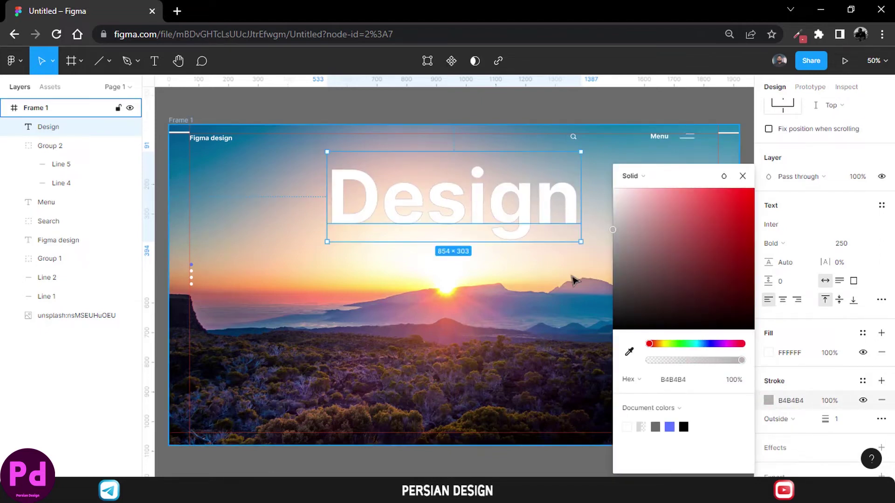
pyautogui.press('Escape')
pyautogui.press('Escape')
# - Move the large Design text straight down to Y 245, keeping it horizontally centred
pyautogui.scroll(1, 524, 215)
pyautogui.scroll(-1, 523, 222)
pyautogui.click(525, 219)
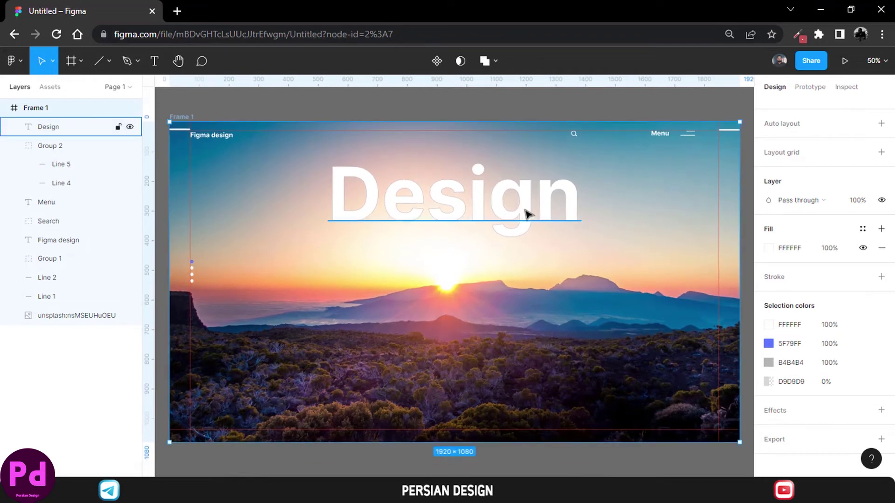
pyautogui.doubleClick(526, 217)
pyautogui.press('Escape')
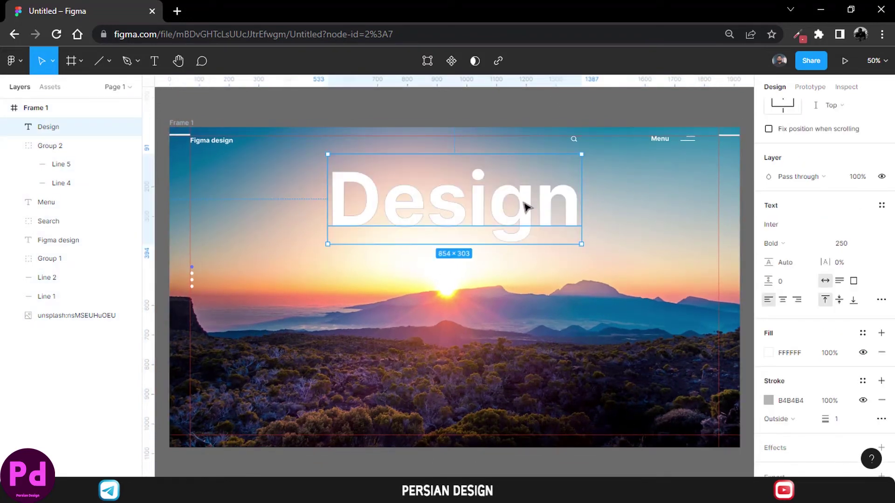
pyautogui.moveTo(526, 205); pyautogui.dragTo(525, 247)
# - Draw a rectangle of 2325 × 287 px at X 0, Y 793, covering the bottom of the frame
pyautogui.scroll(-5, 620, 231)
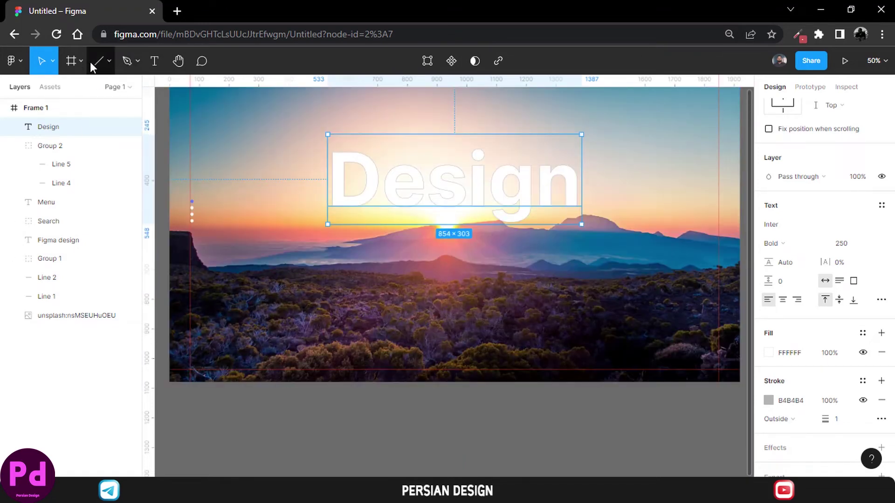
pyautogui.click(108, 62)
pyautogui.click(100, 93)
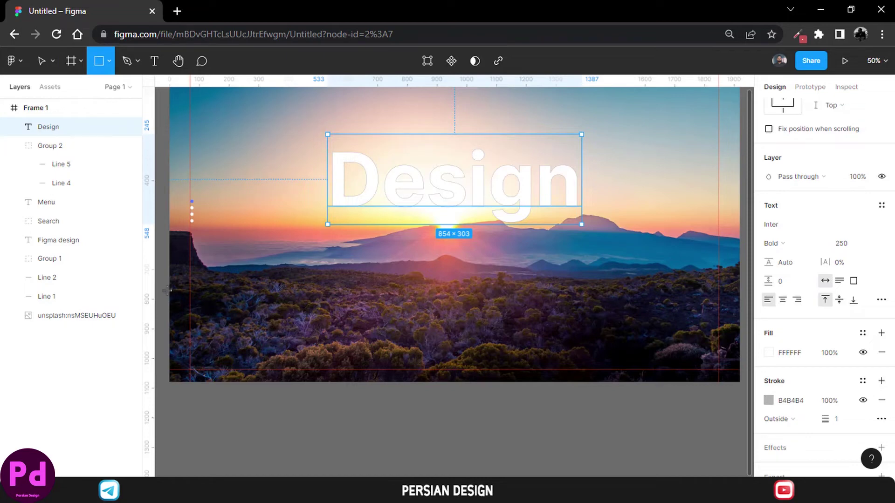
pyautogui.scroll(-3, 169, 290)
pyautogui.moveTo(176, 294)
pyautogui.mouseDown()
pyautogui.moveTo(261, 320)
pyautogui.moveTo(558, 330)
pyautogui.moveTo(572, 340)
pyautogui.mouseUp()
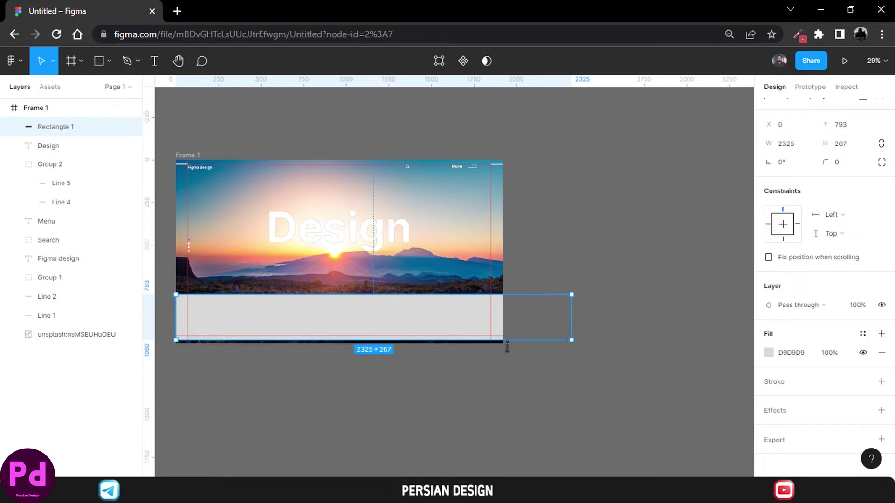
pyautogui.moveTo(507, 346); pyautogui.dragTo(507, 349)
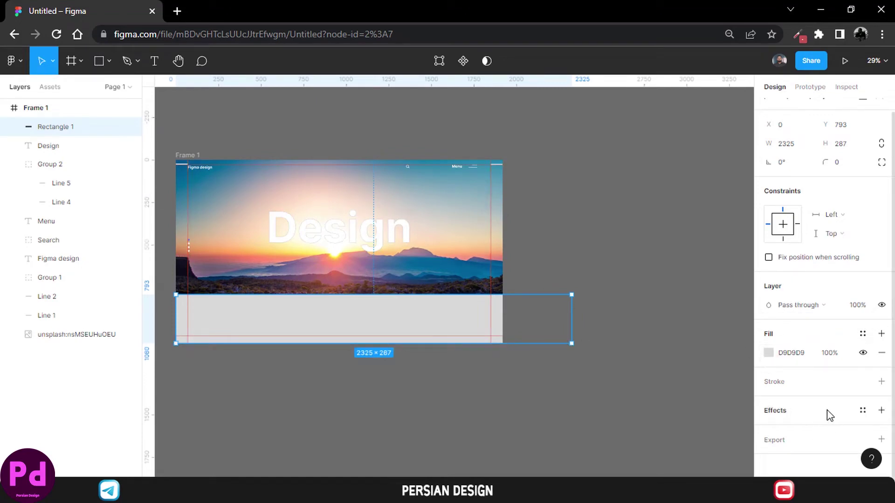
# - Give the bottom rectangle a background blur effect with a blur of 31
pyautogui.click(882, 412)
pyautogui.scroll(-1, 840, 401)
pyautogui.click(821, 410)
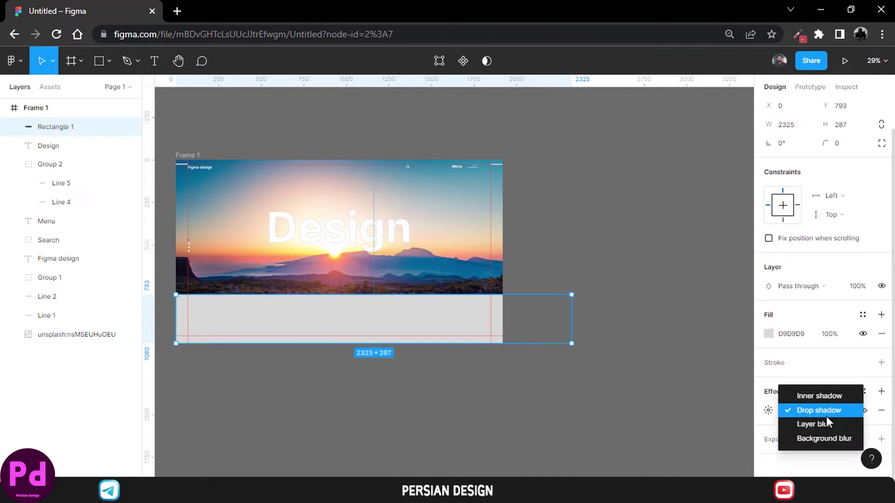
pyautogui.click(823, 439)
pyautogui.click(768, 411)
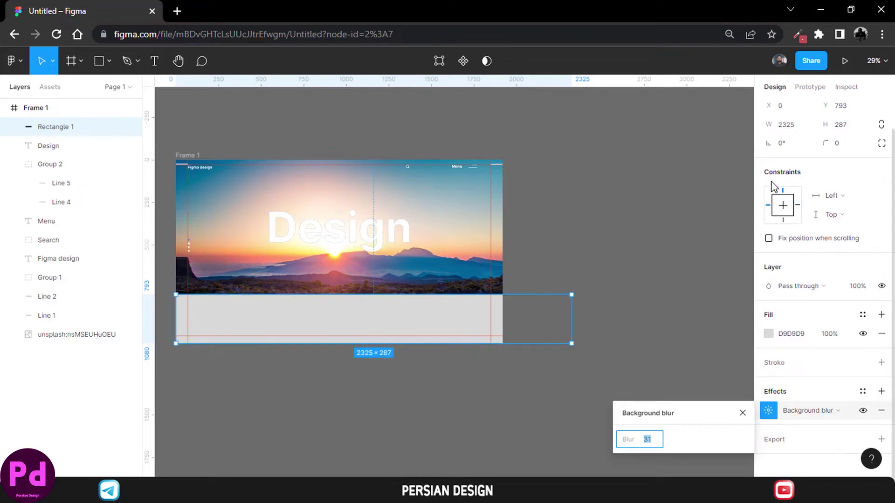
pyautogui.scroll(1, 773, 181)
pyautogui.scroll(-1, 764, 346)
# - Reduce the opacity of the rectangle's D9D9D9 fill to 20%
pyautogui.click(768, 336)
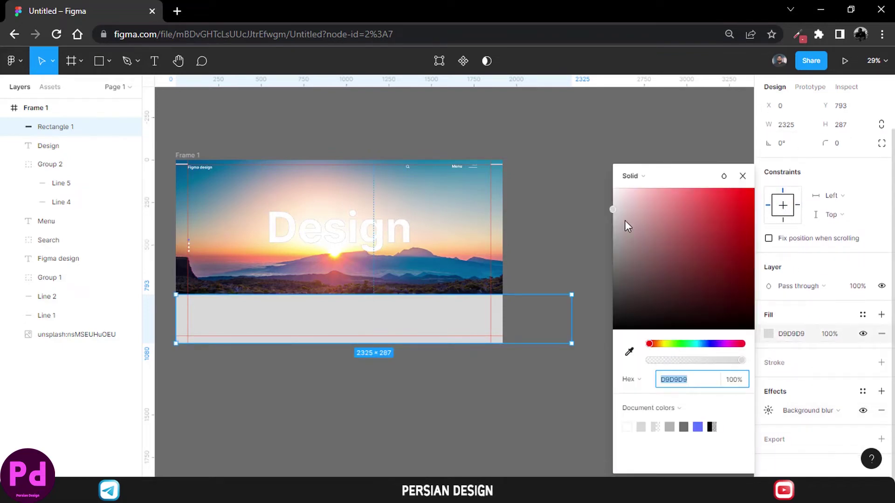
pyautogui.click(739, 385)
pyautogui.write('60')
pyautogui.press('Return')
pyautogui.write('30')
pyautogui.press('Return')
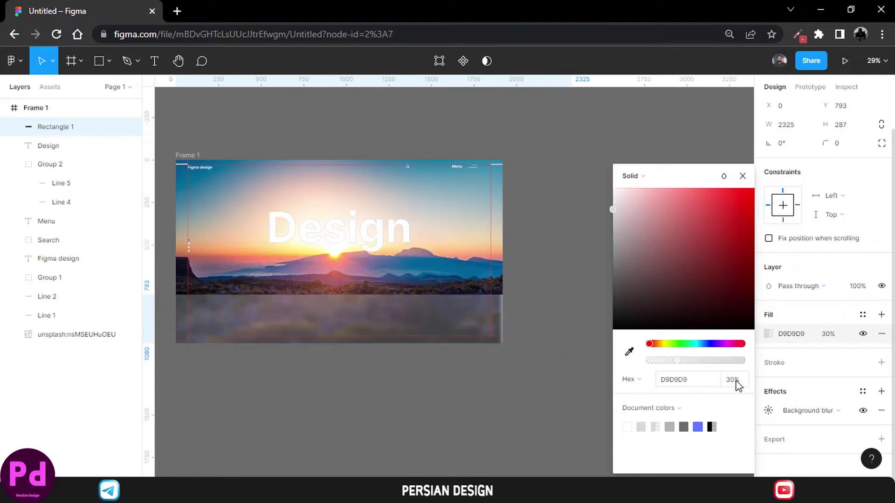
pyautogui.click(735, 382)
pyautogui.write('20')
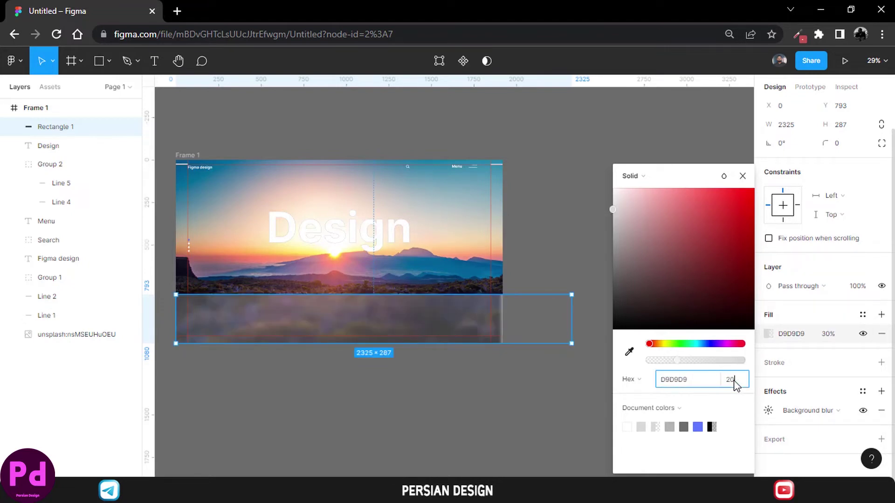
pyautogui.press('Return')
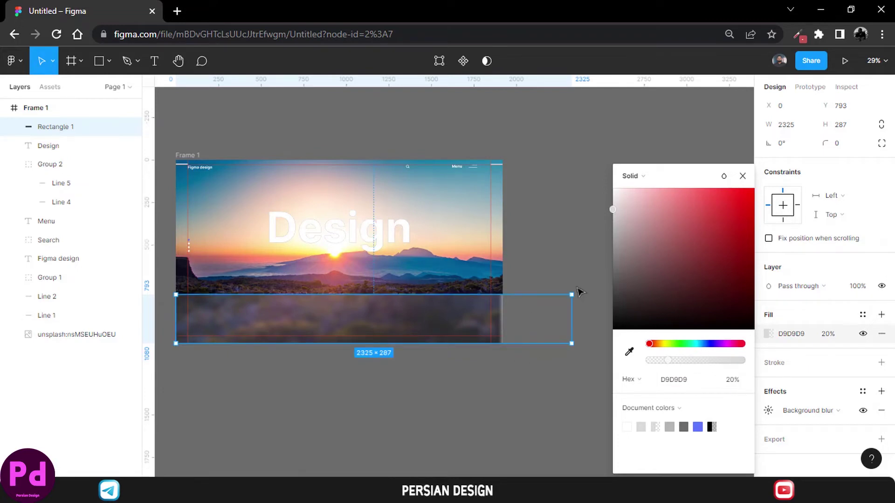
# - Tilt the blurred rectangle to about -3.83° and position it at about X -151, Y 794 across the frame's bottom
pyautogui.moveTo(578, 289); pyautogui.dragTo(523, 344)
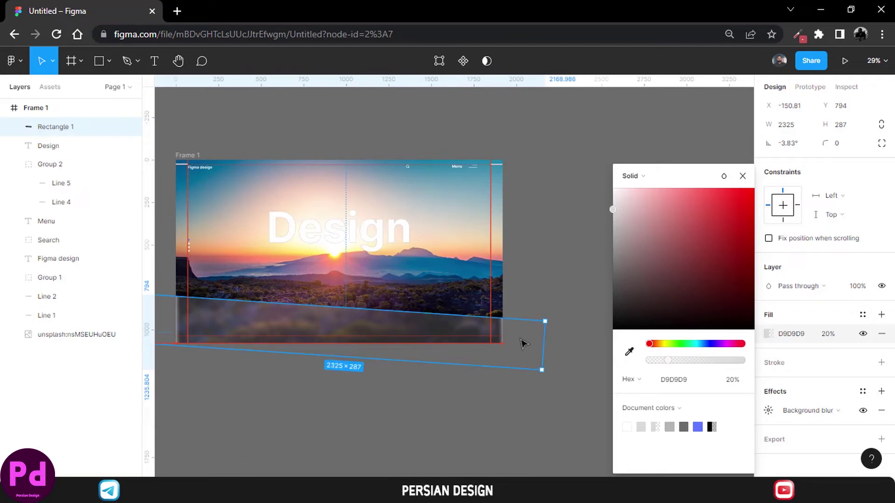
pyautogui.click(523, 344)
pyautogui.hotkey('shift', '1')
pyautogui.scroll(-3, 522, 240)
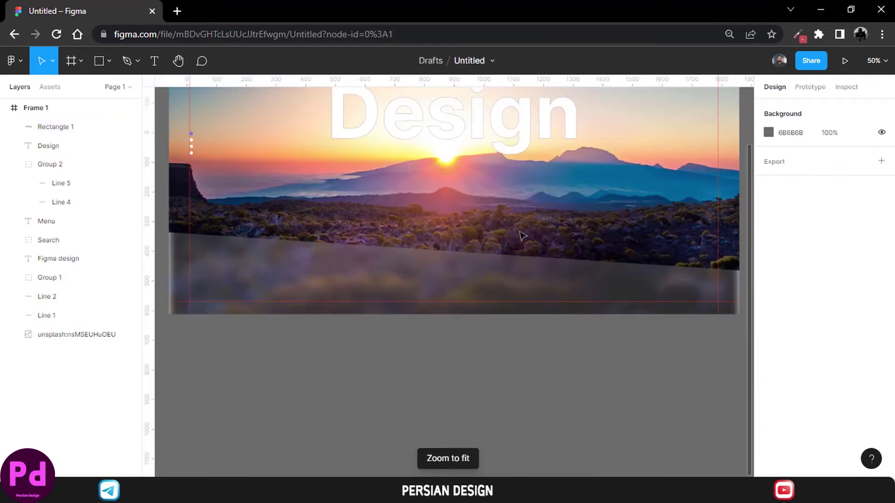
pyautogui.scroll(3, 523, 236)
# - Darken the tilted rectangle's fill colour to 9C9C9C
pyautogui.click(410, 347)
pyautogui.scroll(-1, 792, 338)
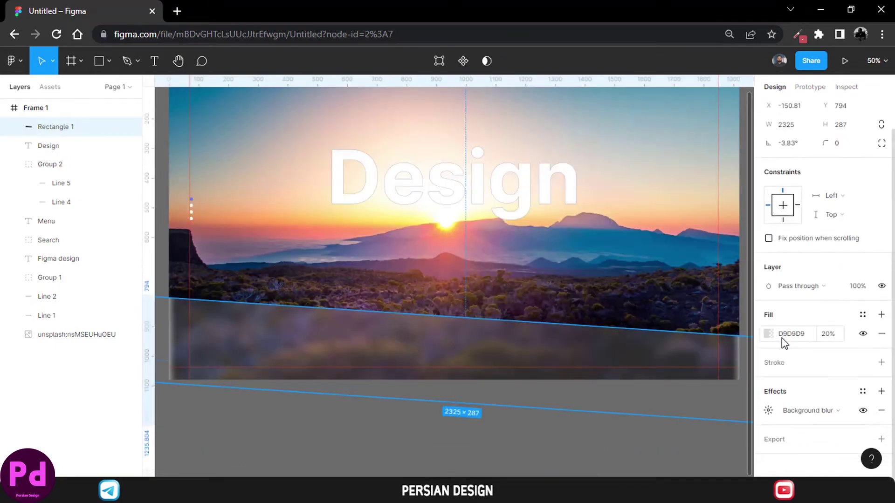
pyautogui.click(770, 334)
pyautogui.moveTo(613, 215); pyautogui.dragTo(611, 252)
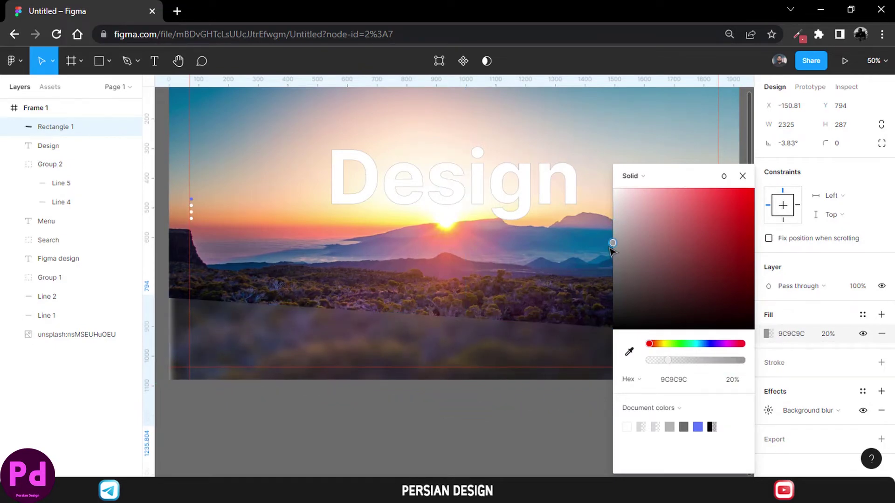
pyautogui.click(488, 462)
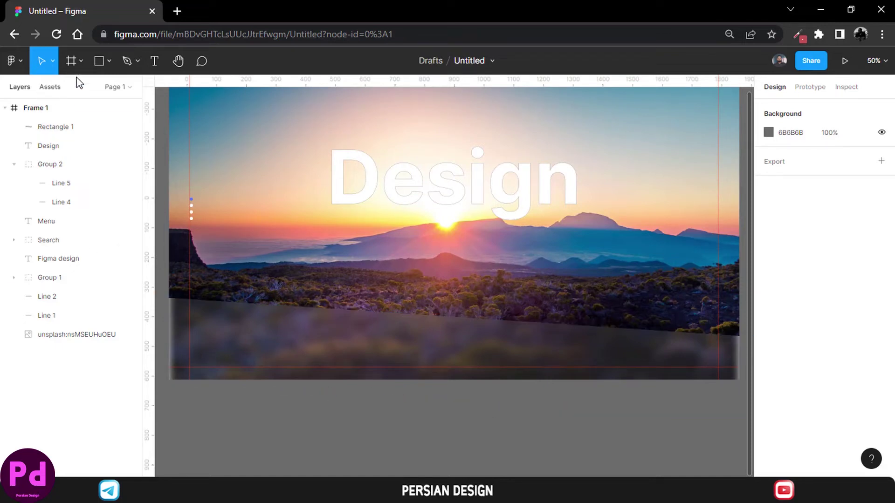
# - Start a new text layer at about X 141, Y 890 on the blurred band, with a font size of 20
pyautogui.click(155, 61)
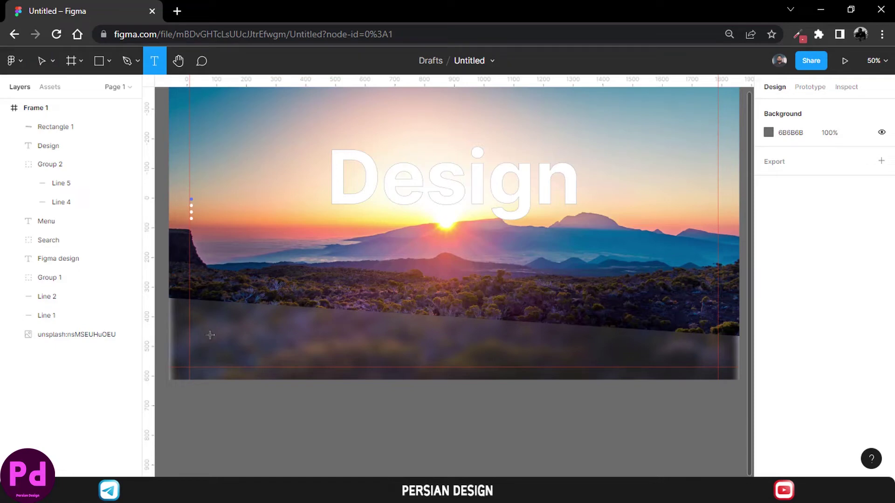
pyautogui.click(211, 327)
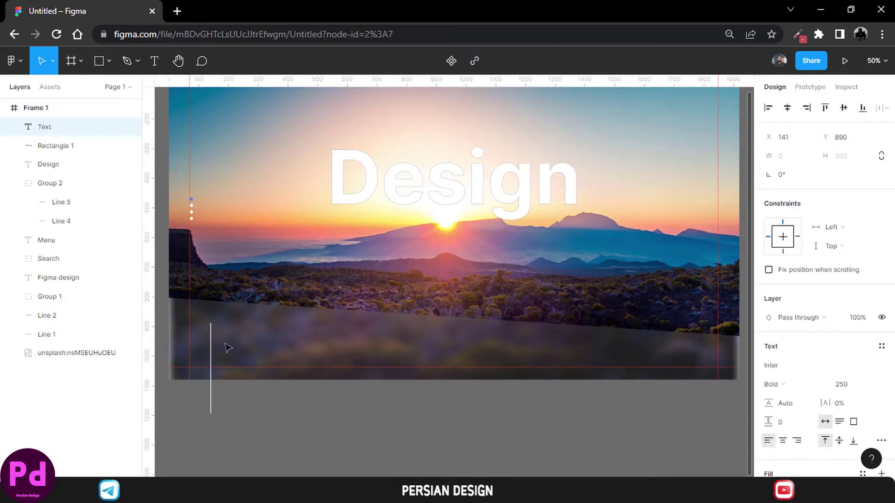
pyautogui.click(841, 385)
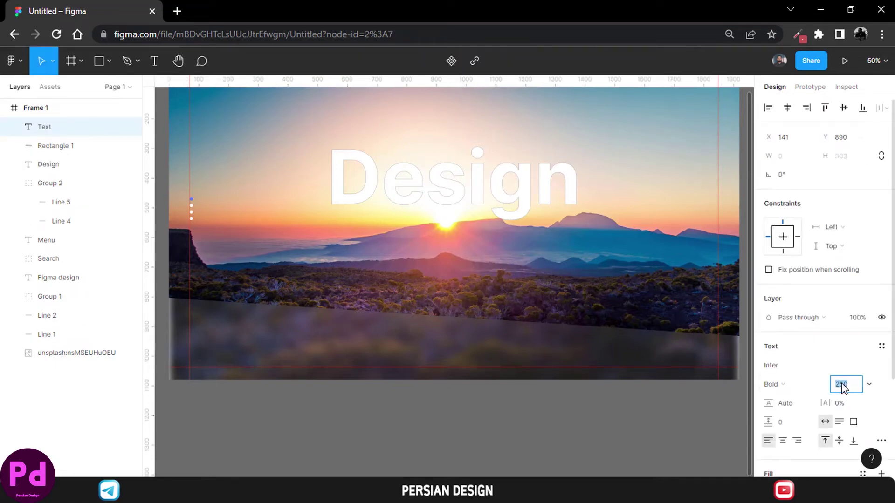
pyautogui.write('20')
pyautogui.press('Return')
pyautogui.write('d')
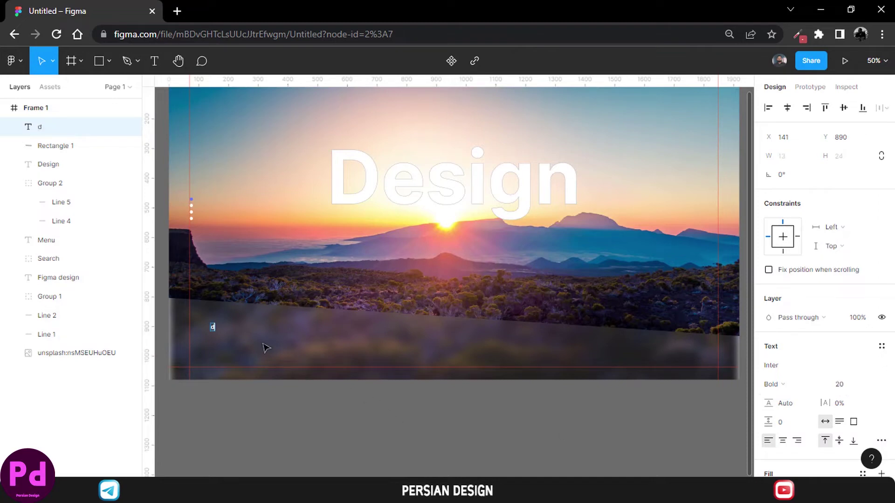
pyautogui.press('BackSpace')
# - Enter "Hi there!", "Get to know more" and "about the event here" on three lines of the new text
pyautogui.write('Hi there!')
pyautogui.press('Right')
pyautogui.press('Return')
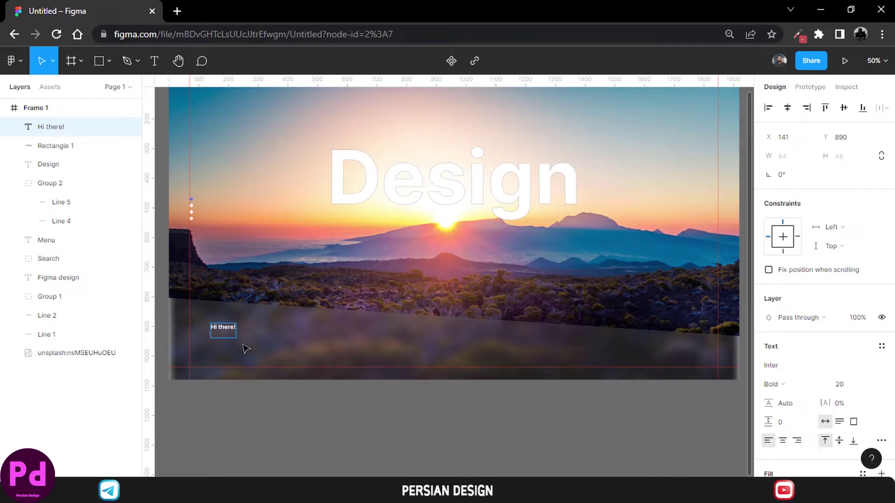
pyautogui.write('Get to know more')
pyautogui.press('Return')
pyautogui.write('about the event')
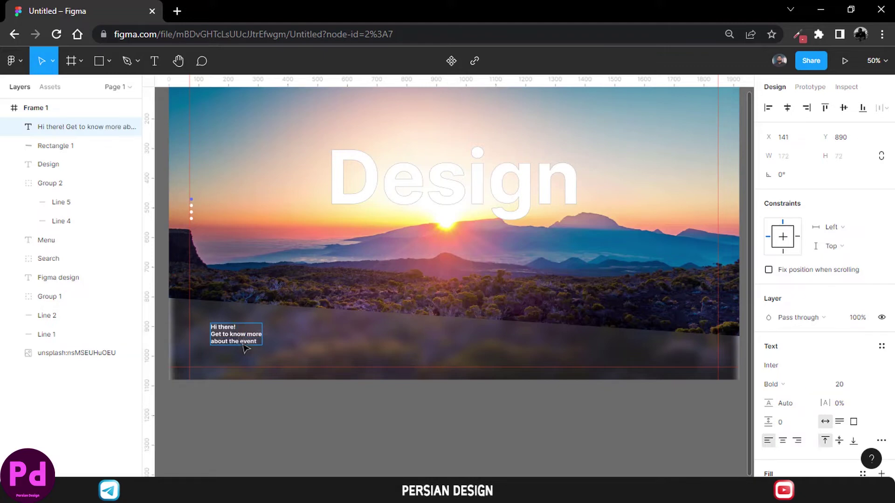
pyautogui.write(' here')
# - Set the lower two lines to font size 24 and try the Regular weight on the "Hi there!" line
pyautogui.scroll(-3, 863, 320)
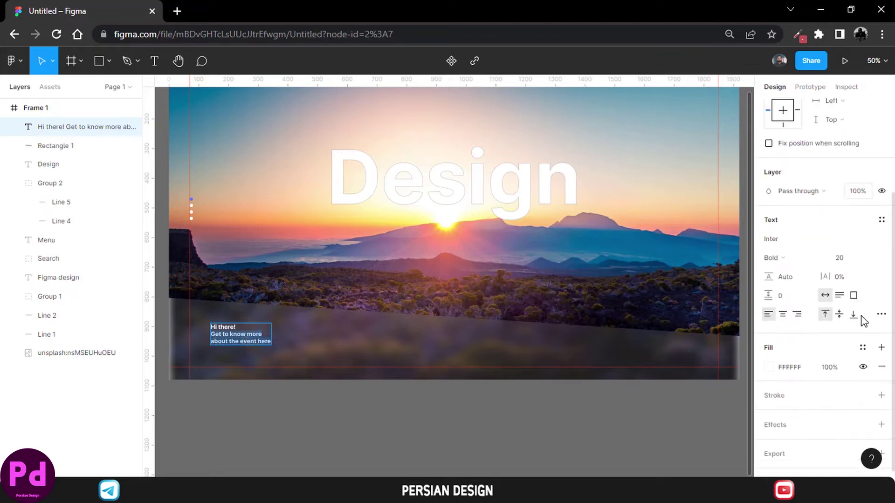
pyautogui.click(848, 244)
pyautogui.press('Return')
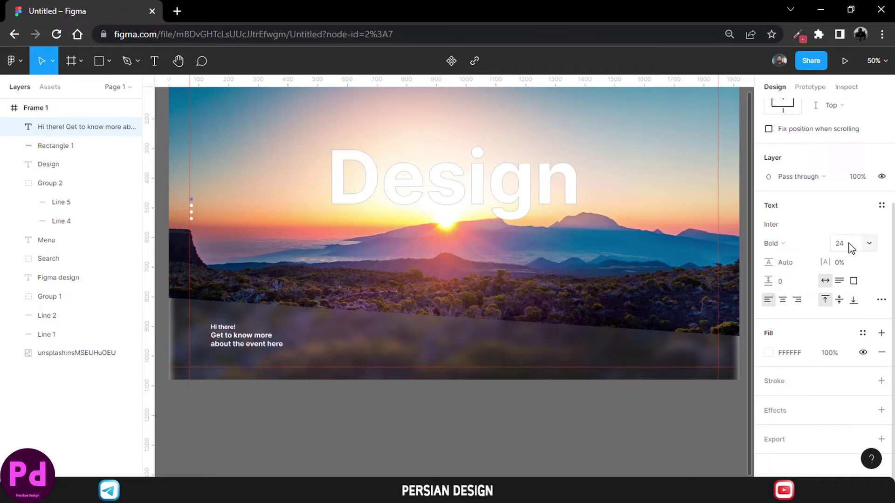
pyautogui.click(229, 328)
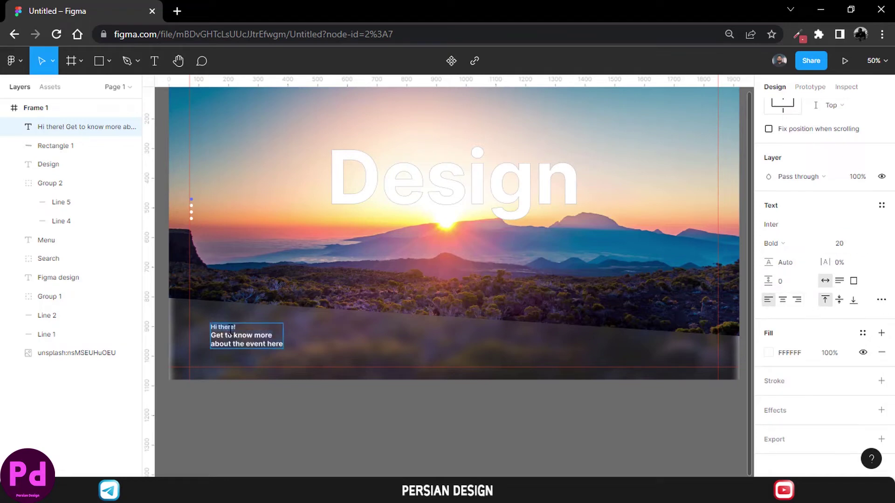
pyautogui.click(825, 248)
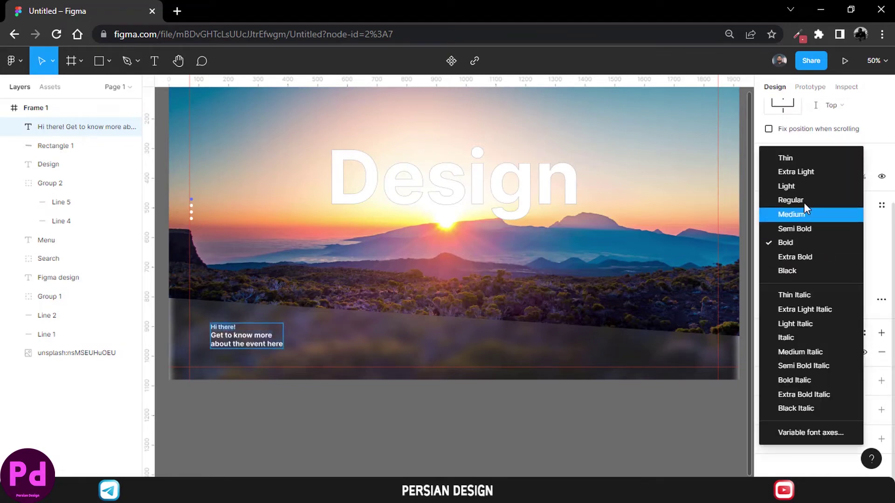
pyautogui.click(802, 197)
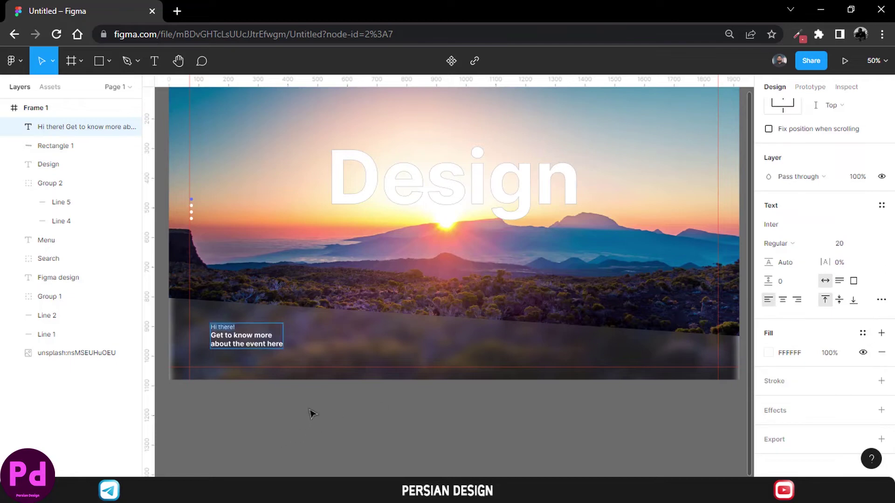
# - Set the font size of "Get to know more" and "about the event here" to 26
pyautogui.click(235, 336)
pyautogui.moveTo(211, 336); pyautogui.dragTo(286, 351)
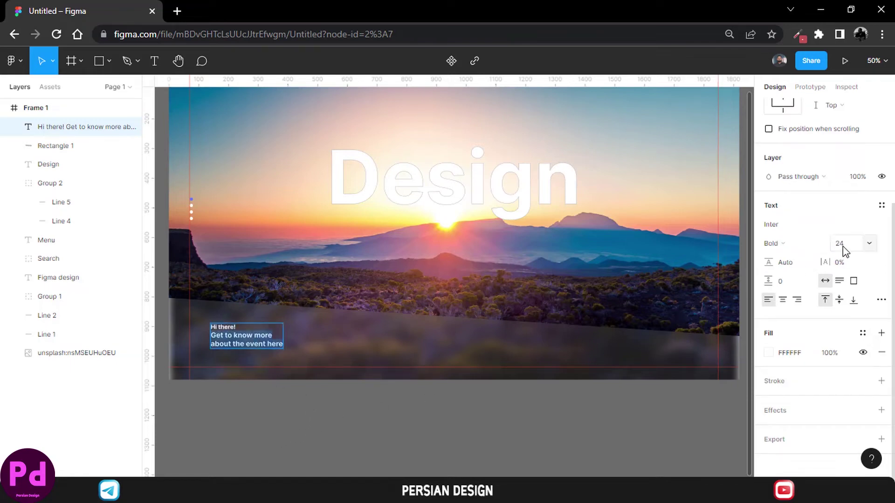
pyautogui.click(843, 245)
pyautogui.write('26')
pyautogui.press('Return')
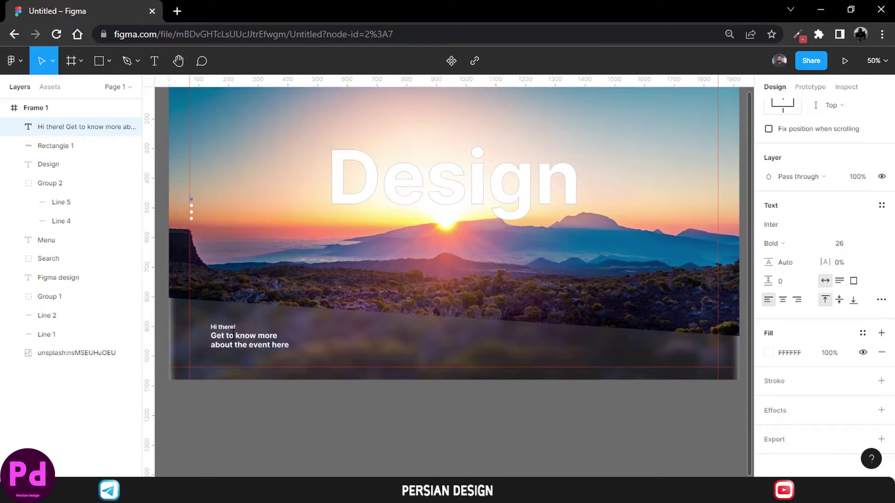
pyautogui.press('Escape')
# - Try aligning the "Hi there!" text block to the left and undo the alignment
pyautogui.scroll(5, 855, 203)
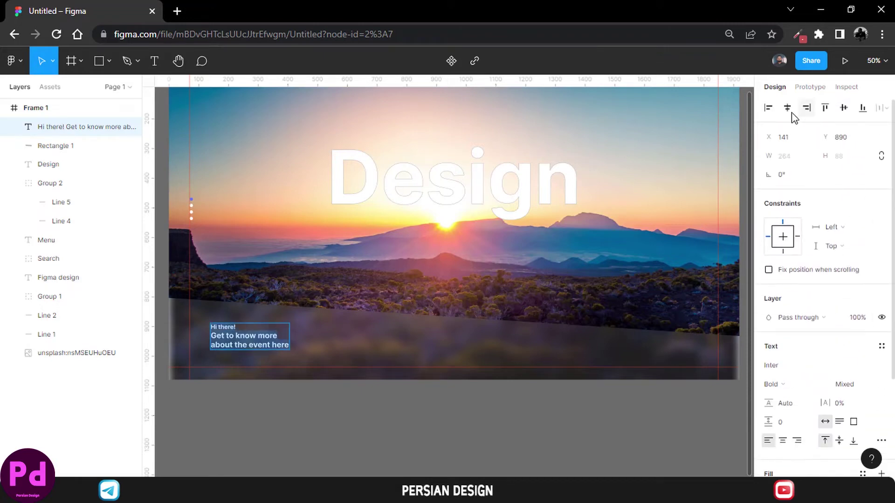
pyautogui.click(769, 108)
pyautogui.hotkey('ctrl', 'z')
pyautogui.scroll(-3, 849, 254)
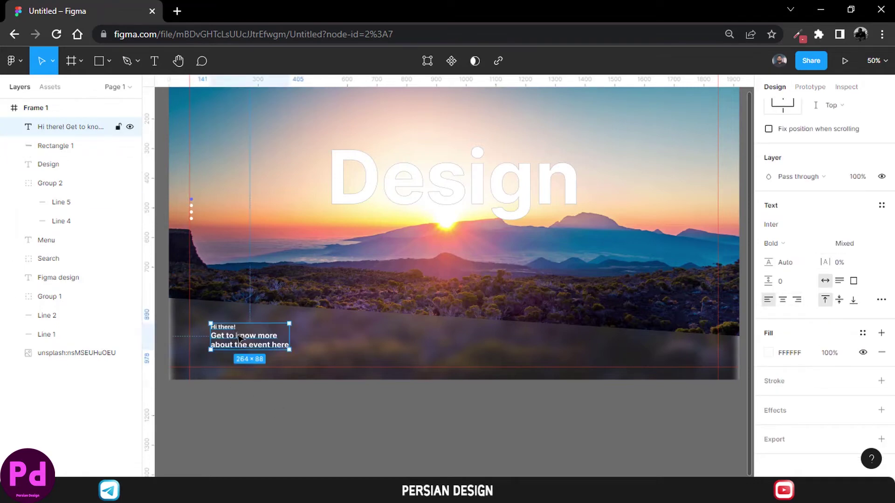
# - Move the "Hi there!" block down to about Y 949 and duplicate it in a row at about X 546 and X 878
pyautogui.moveTo(244, 340); pyautogui.dragTo(364, 356)
pyautogui.hotkey('ctrl', 'd')
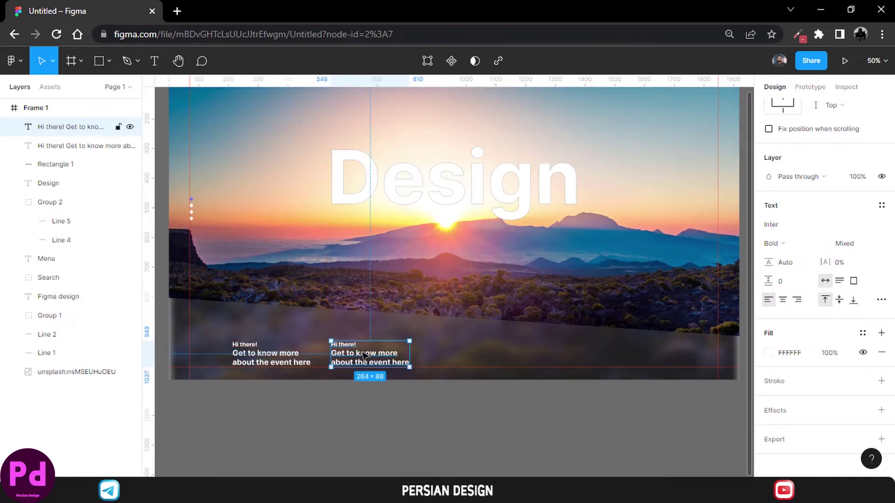
pyautogui.hotkey('ctrl', 'd')
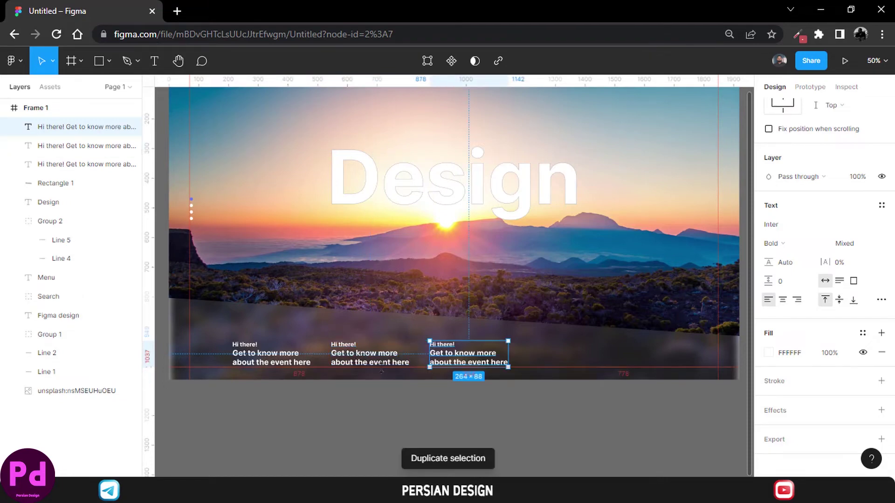
# - Replace the middle copy's "Hi there!" line with "Minimize the design process"
pyautogui.doubleClick(334, 357)
pyautogui.tripleClick(337, 347)
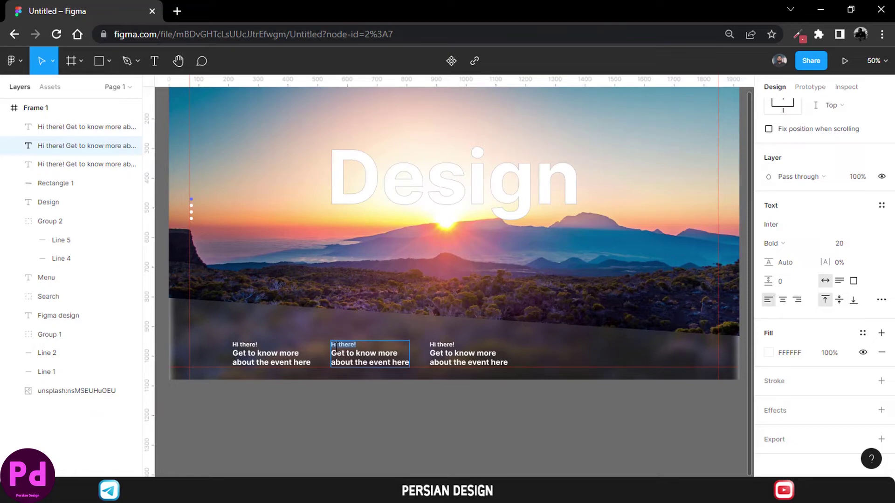
pyautogui.write('Mini')
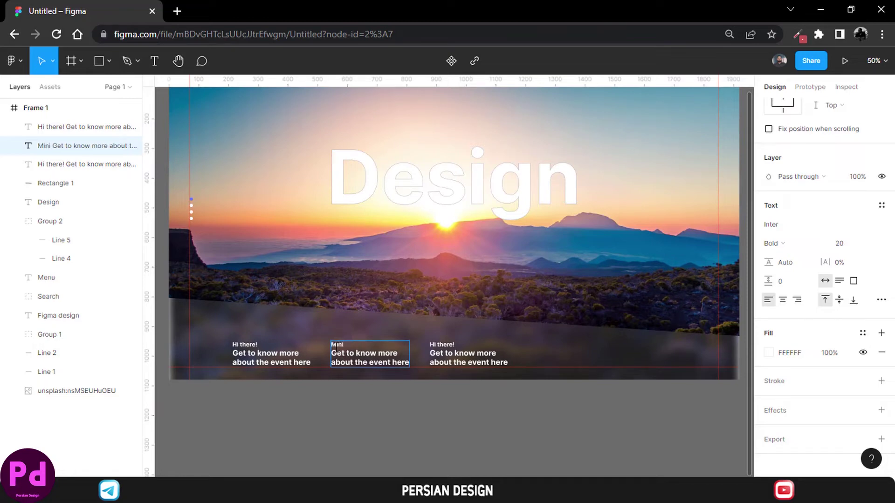
pyautogui.write('mizo')
pyautogui.press('BackSpace')
pyautogui.write('e the design')
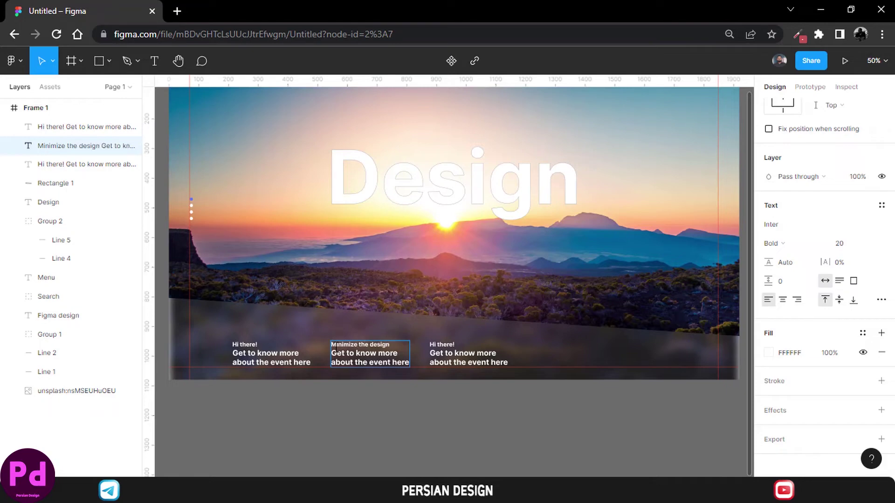
pyautogui.write(' process')
# - Set the font size of the "Minimize the design process" line to 26
pyautogui.tripleClick(351, 345)
pyautogui.click(842, 243)
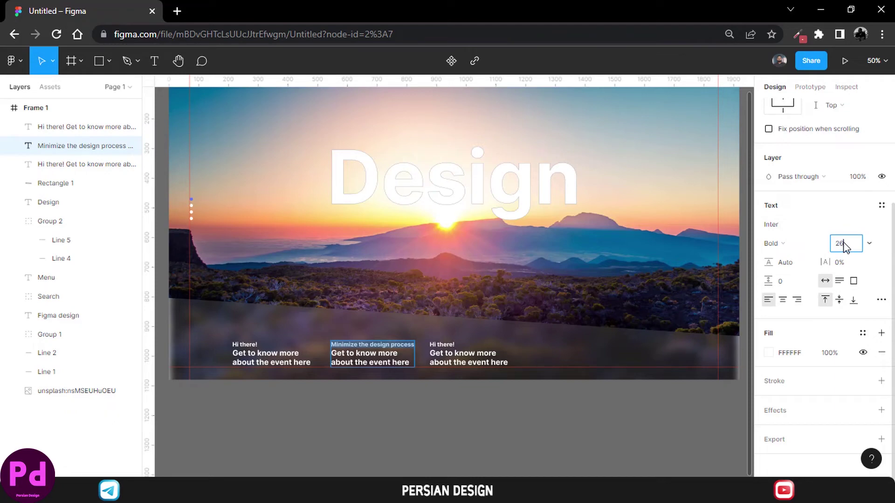
pyautogui.write('26')
pyautogui.press('Return')
# - Set the font size of the two lines under "Minimize the design process" to 20
pyautogui.doubleClick(379, 355)
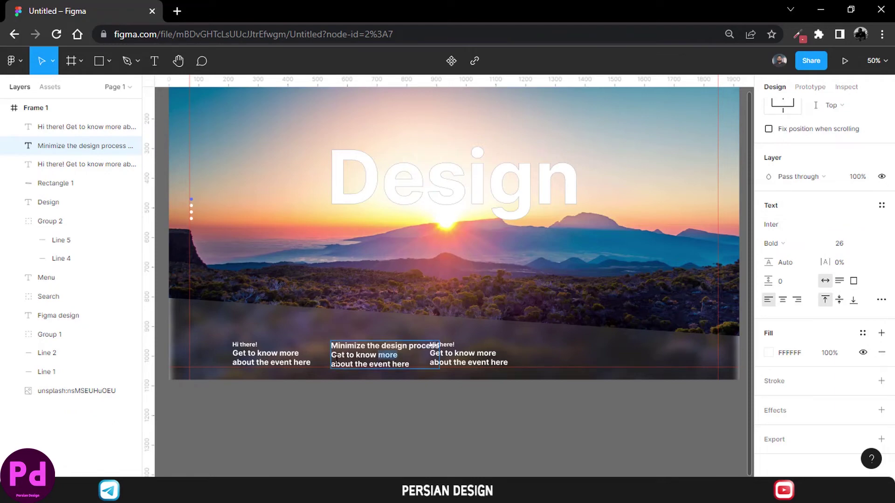
pyautogui.moveTo(331, 355); pyautogui.dragTo(410, 365)
pyautogui.click(842, 249)
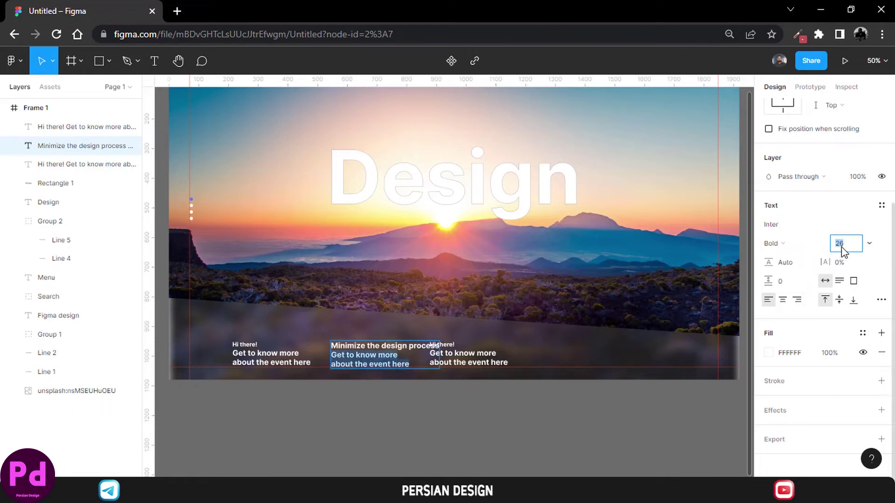
pyautogui.write('20')
pyautogui.press('Return')
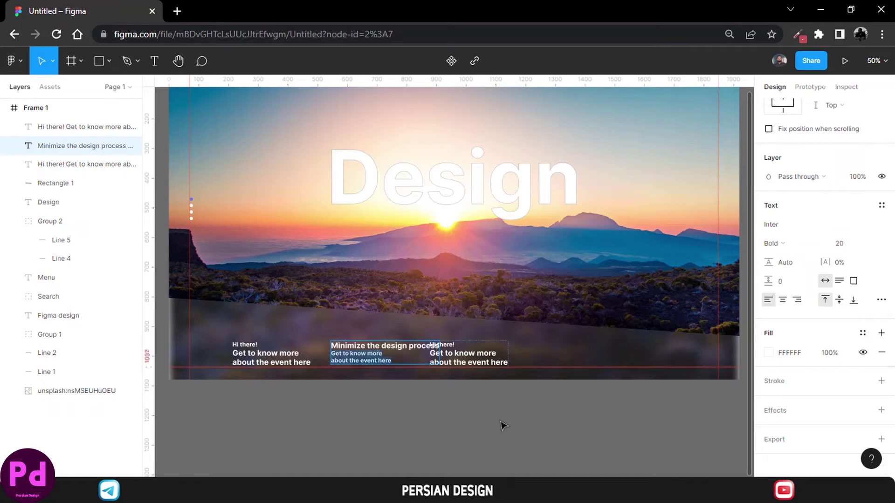
# - Delete the rightmost "Hi there!" copy and move the "Minimize the design process" block to about X 558, Y 964
pyautogui.press('Escape')
pyautogui.click(482, 368)
pyautogui.press('Delete')
pyautogui.click(365, 355)
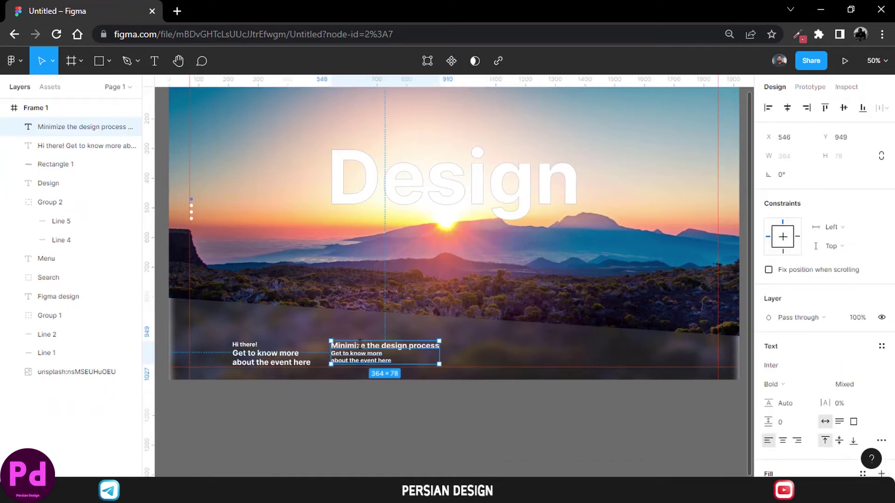
pyautogui.moveTo(365, 355); pyautogui.dragTo(405, 368)
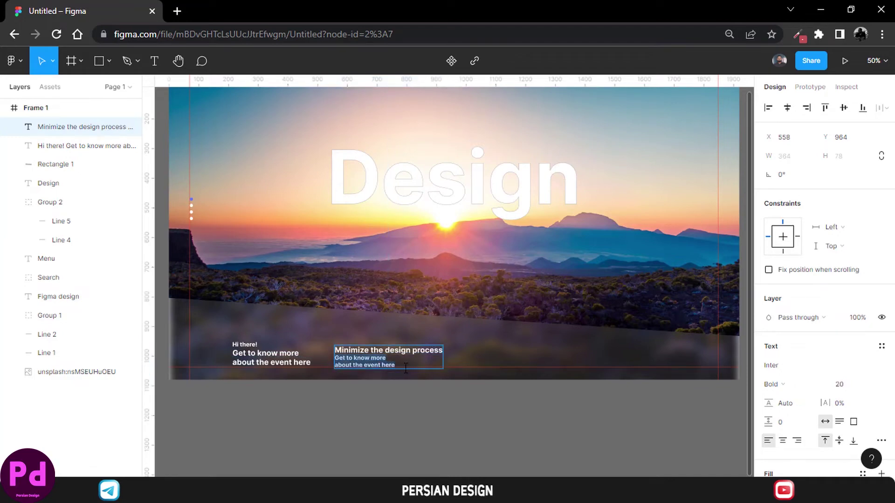
# - Replace the lines under "Minimize the design process" with "it's not about bringing less." and "it's about bringing quality."
pyautogui.write("It's not about bringing")
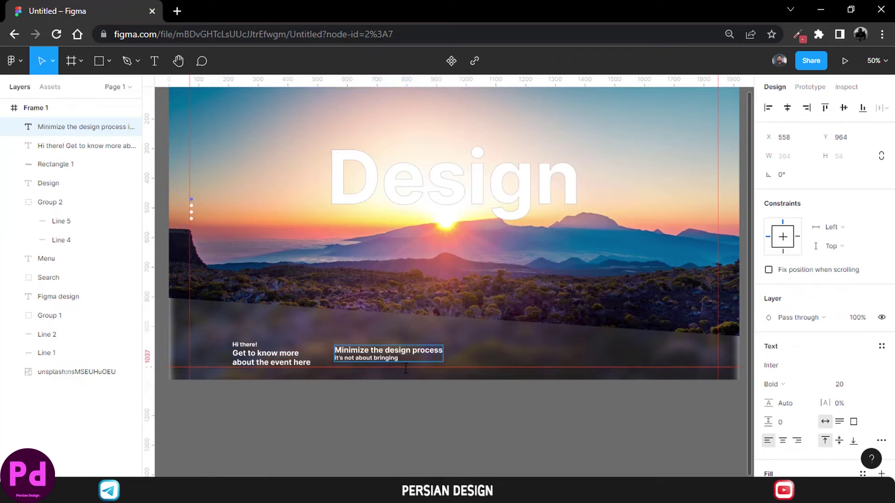
pyautogui.write(' less.')
pyautogui.press('Return')
pyautogui.write("It's about br")
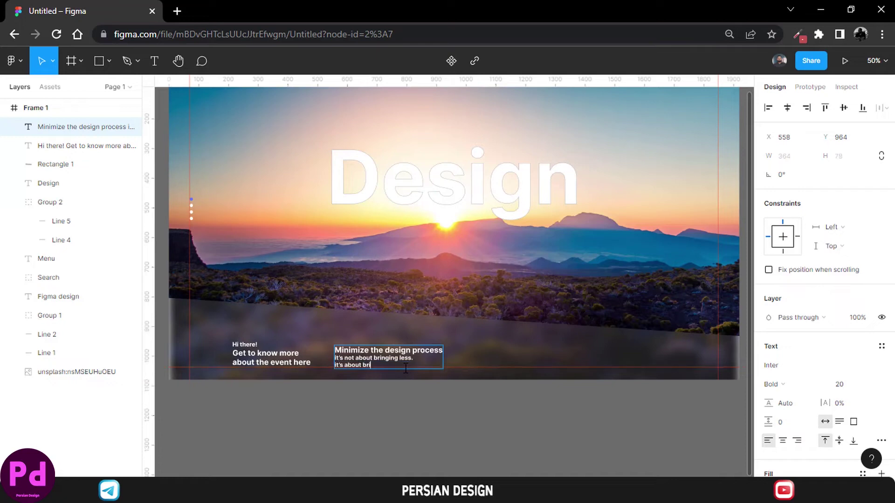
pyautogui.write('inging quality.')
pyautogui.press('Escape')
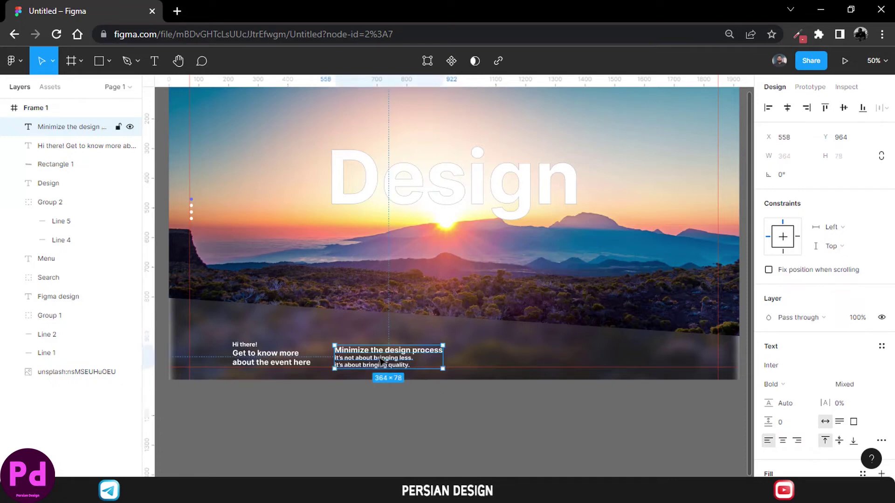
# - Duplicate the "Minimize the design process" block to about X 999, Y 960 and change the copy's heading to "Redefinig Sucess"
pyautogui.moveTo(382, 358); pyautogui.dragTo(508, 359)
pyautogui.hotkey('ctrl', 'd')
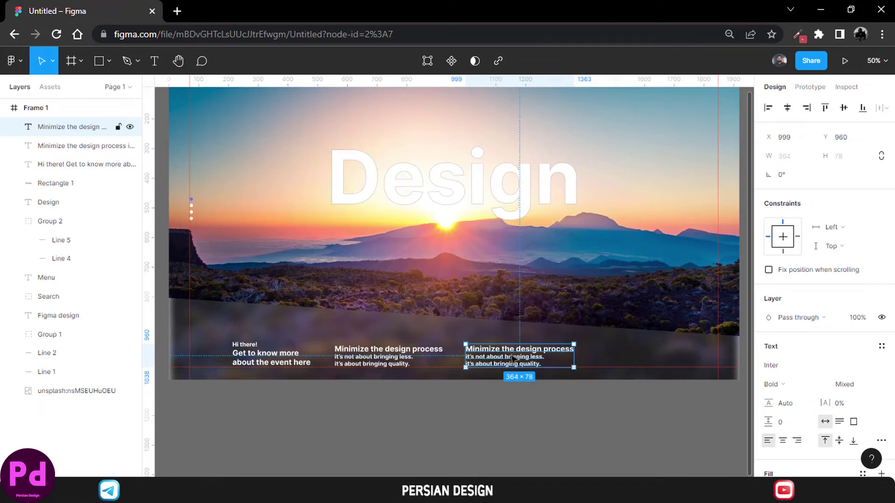
pyautogui.doubleClick(509, 358)
pyautogui.tripleClick(511, 350)
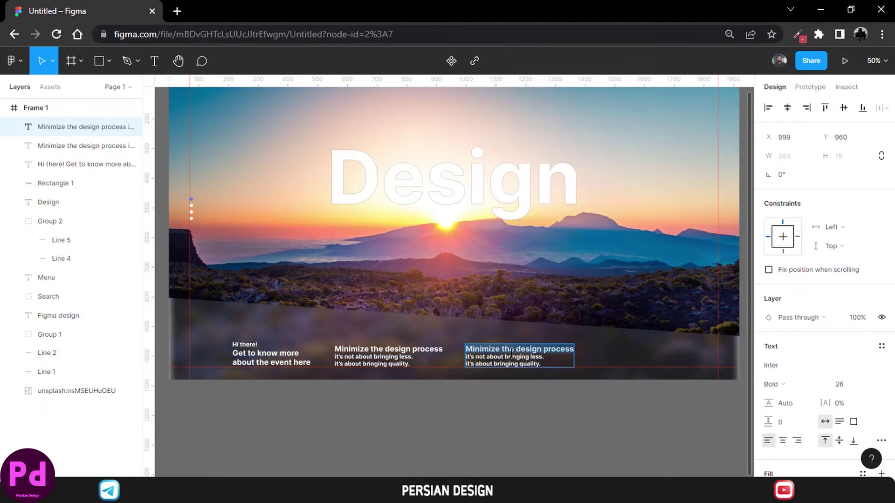
pyautogui.write('R')
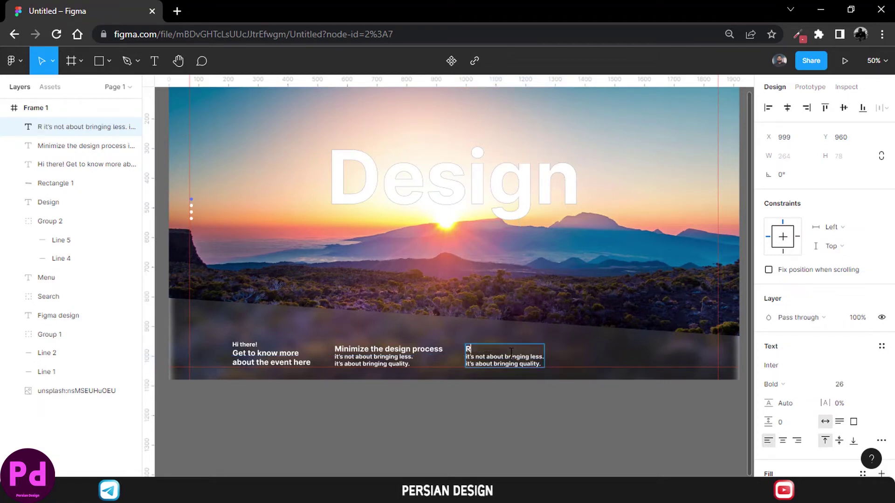
pyautogui.write('edefinig Sucess')
# - Replace the lines under "Redefinig Sucess" with "Correct definition of succes" and "will lead you to happiness"
pyautogui.hotkey('shift', 'ctrl', 'End')
pyautogui.press('Return')
pyautogui.write('Co')
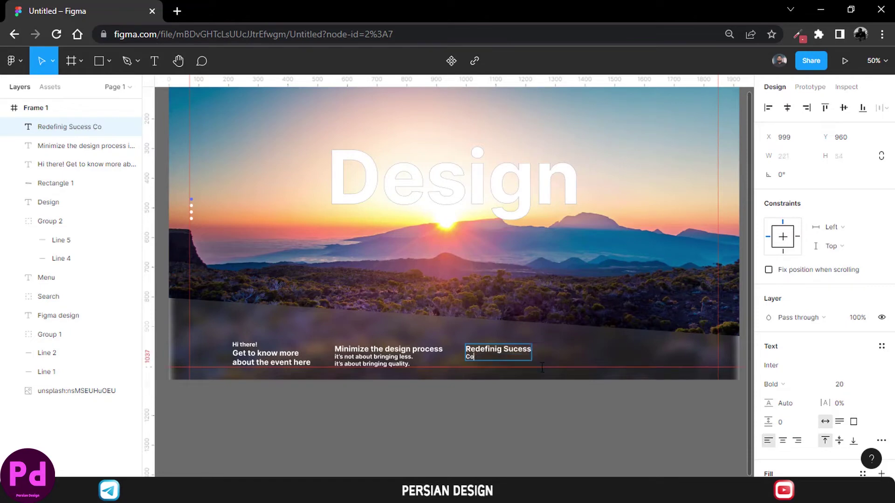
pyautogui.write('rrect definition of succes')
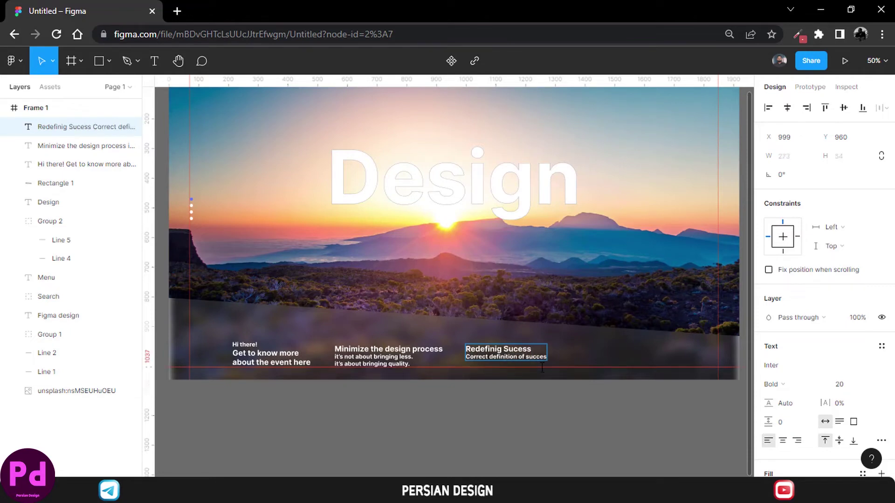
pyautogui.press('Return')
pyautogui.write('will lead you to happiness')
pyautogui.press('Escape')
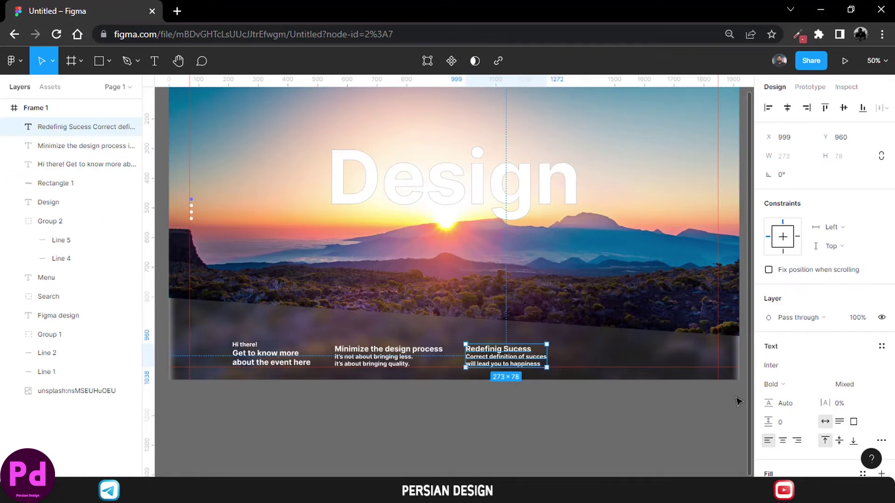
# - Add the text "Join us" in the bottom band at about X 1511, Y 1010, with font size 26
pyautogui.click(721, 401)
pyautogui.click(154, 61)
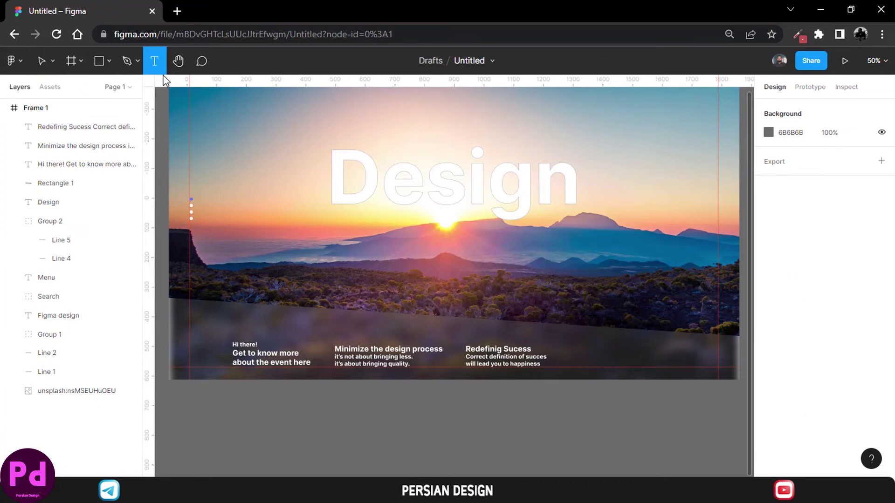
pyautogui.click(617, 360)
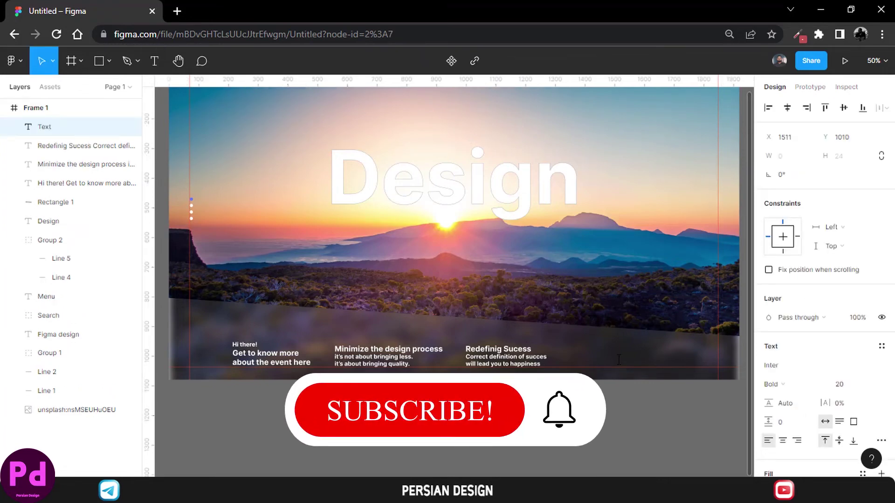
pyautogui.write('Join us')
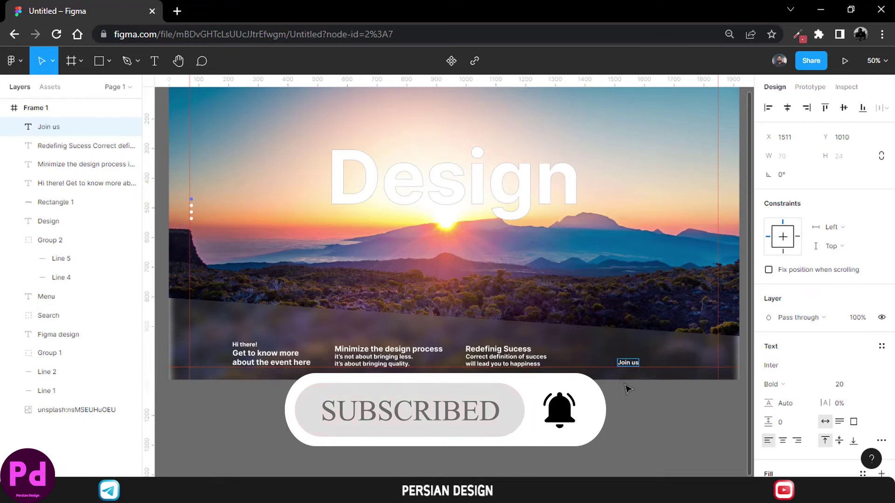
pyautogui.hotkey('ctrl', 'a')
pyautogui.click(848, 385)
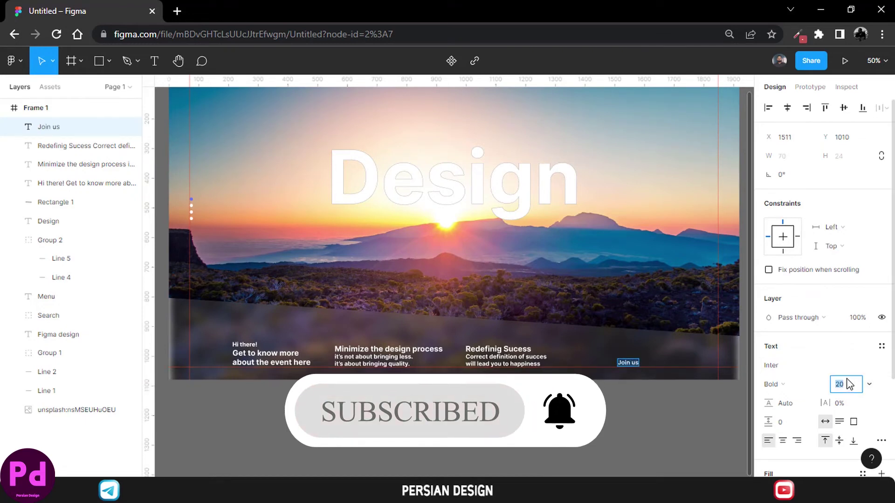
pyautogui.write('26')
pyautogui.press('Return')
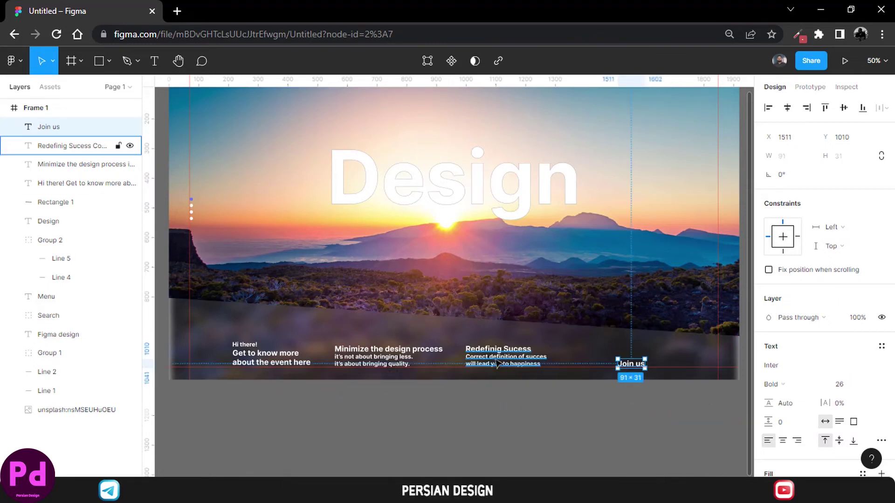
# - Align the four text blocks in the bottom band by their bottom edges and distribute their horizontal spacing evenly
pyautogui.keyDown('shift'); pyautogui.click(497, 357); pyautogui.keyUp('shift')
pyautogui.keyDown('shift'); pyautogui.click(388, 351); pyautogui.keyUp('shift')
pyautogui.keyDown('shift'); pyautogui.click(274, 357); pyautogui.keyUp('shift')
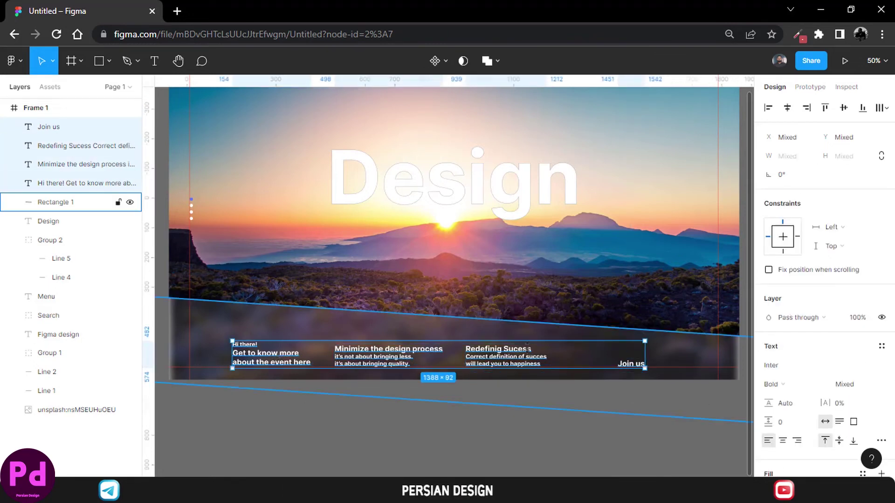
pyautogui.click(863, 108)
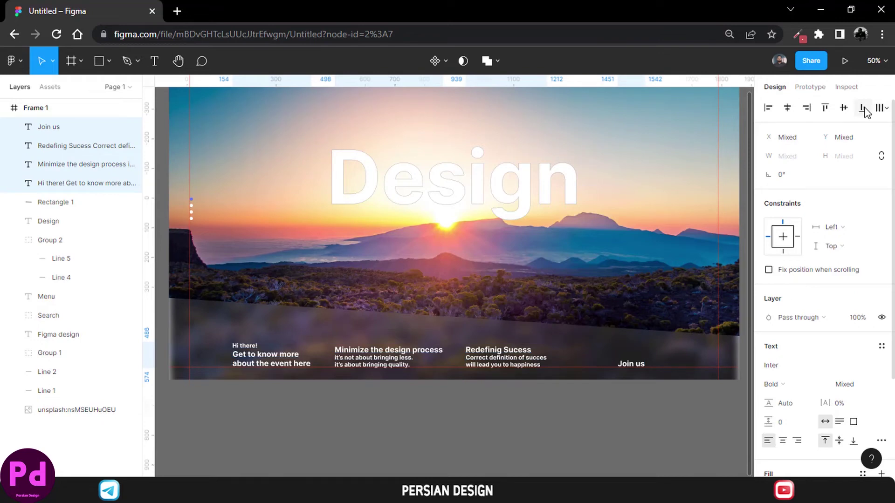
pyautogui.click(886, 110)
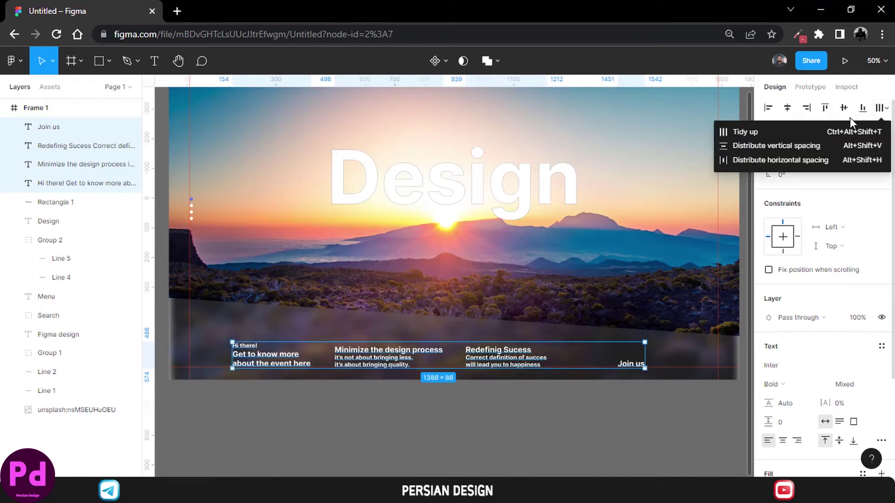
pyautogui.click(846, 142)
pyautogui.click(882, 109)
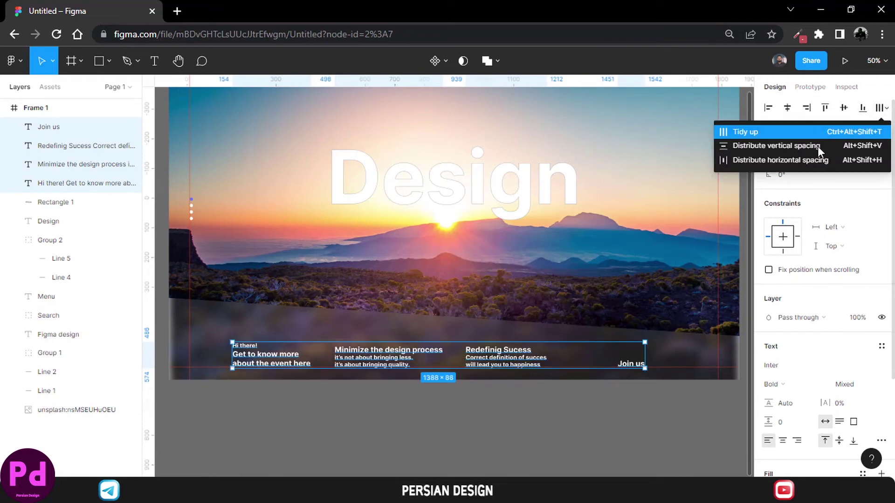
pyautogui.click(815, 159)
# - Widen the selection of four text blocks to about 1464 and raise it so its bottom edge rests on the lower guide
pyautogui.moveTo(648, 354); pyautogui.dragTo(668, 353)
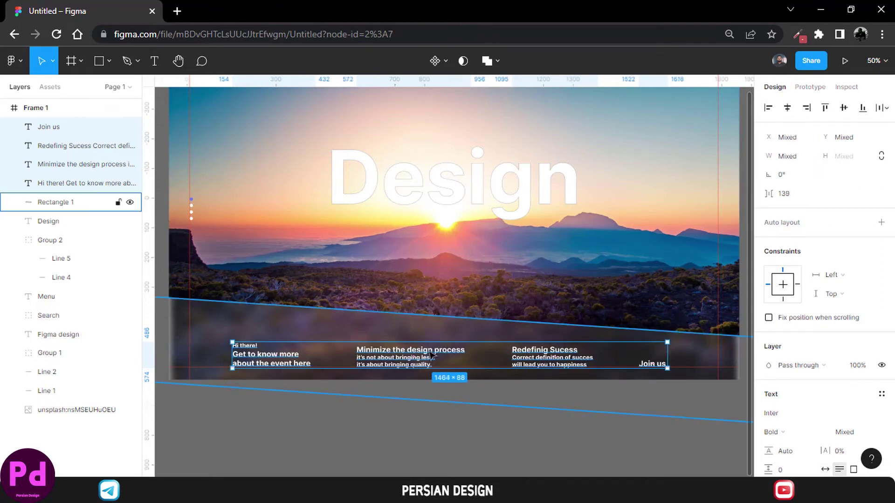
pyautogui.moveTo(373, 355); pyautogui.dragTo(374, 358)
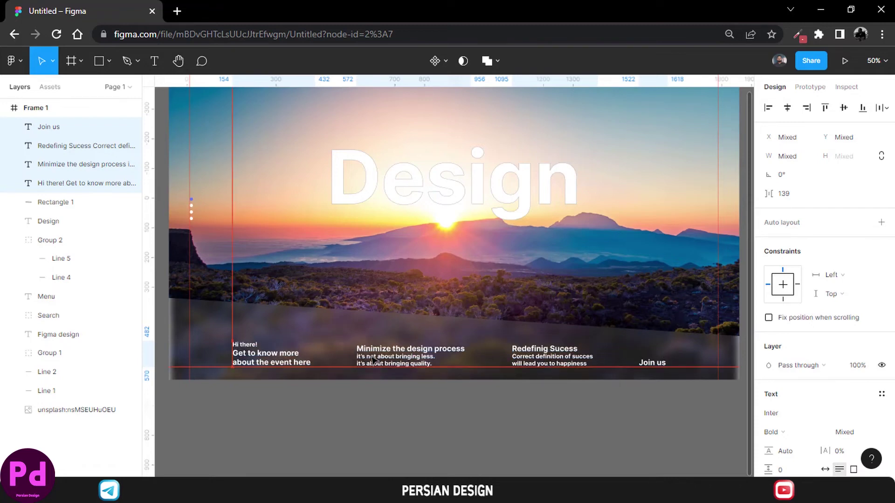
pyautogui.click(442, 438)
pyautogui.scroll(3, 480, 419)
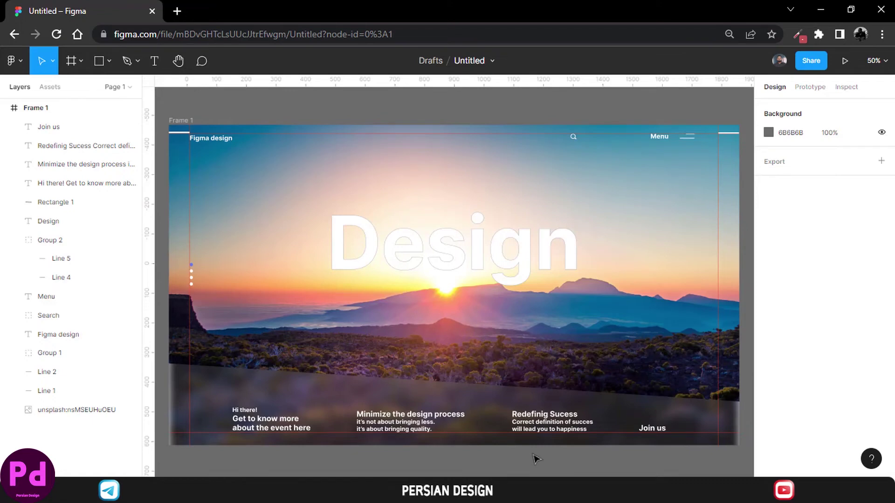
# - Reduce the font size of the "Hi there!" line and set the two lines beneath it to size 24
pyautogui.click(250, 410)
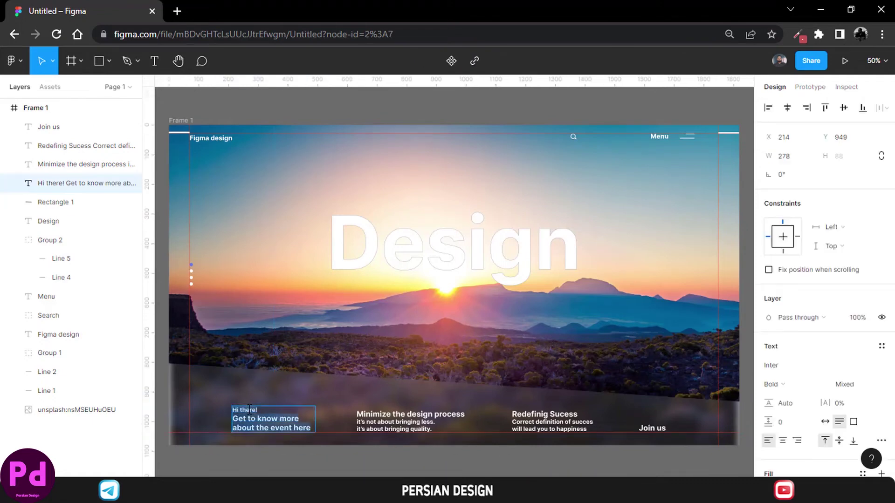
pyautogui.click(844, 385)
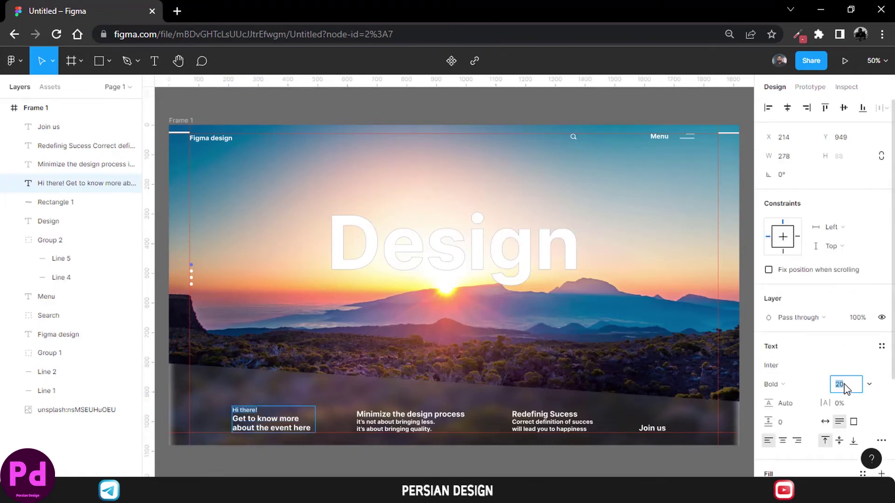
pyautogui.write('26')
pyautogui.press('Return')
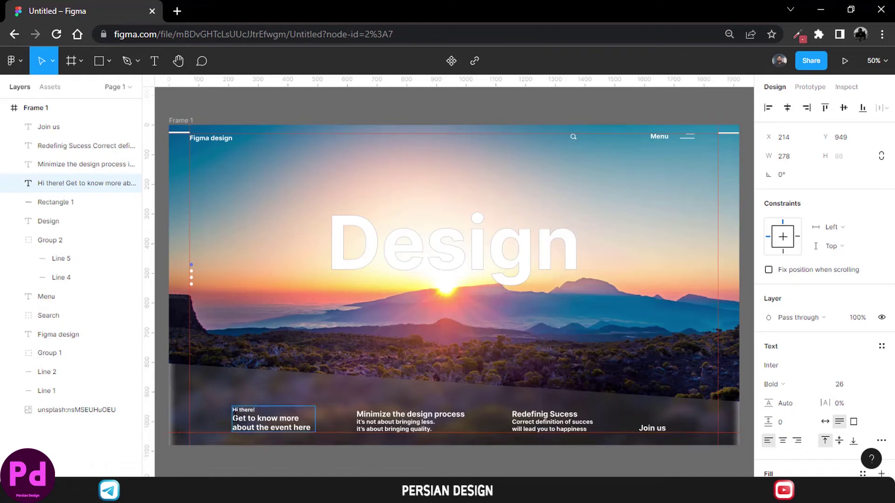
pyautogui.moveTo(233, 418); pyautogui.dragTo(310, 428)
pyautogui.click(840, 387)
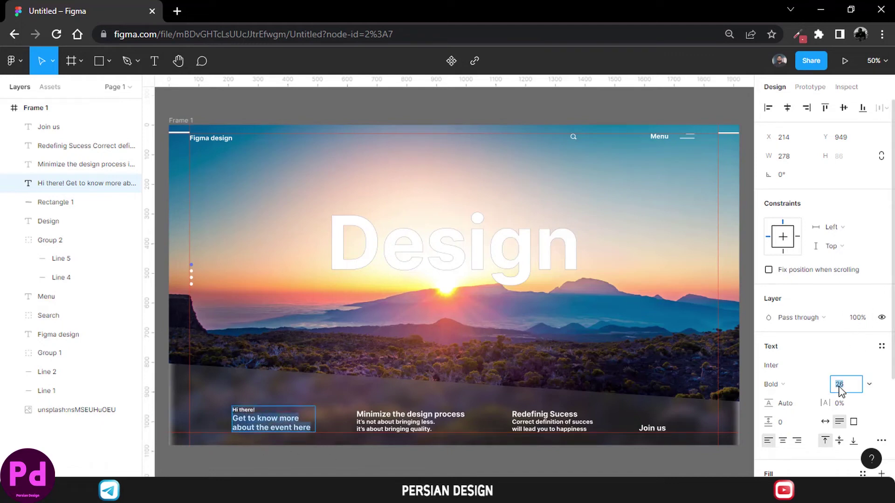
pyautogui.write('24')
pyautogui.press('Return')
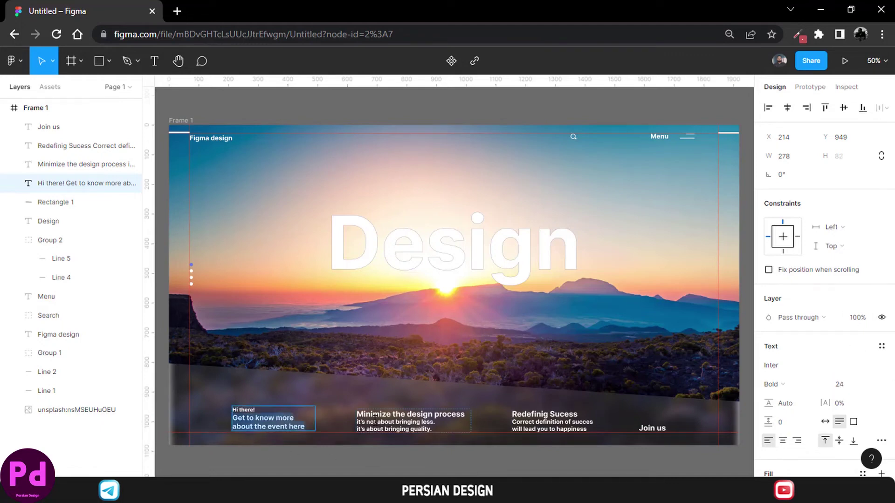
# - Set the two lines under both the "Minimize the design process" and "Redefinig Sucess" headings to font size 18
pyautogui.click(362, 419)
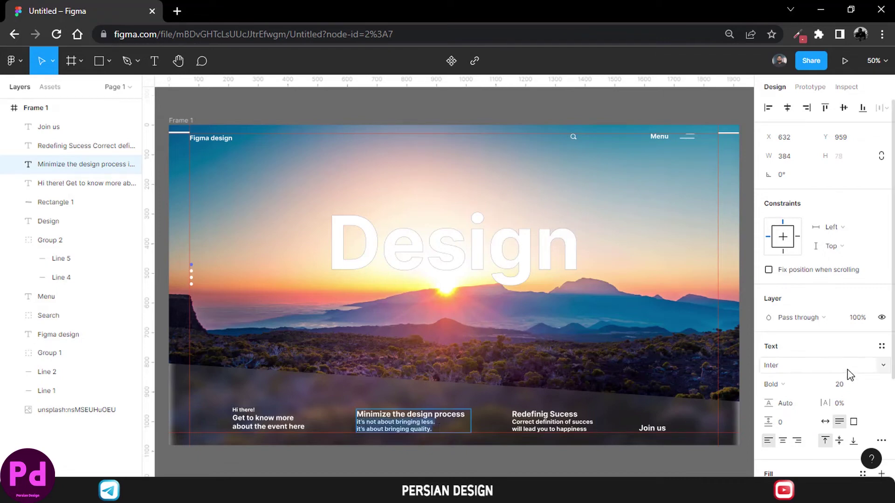
pyautogui.click(850, 388)
pyautogui.write('18')
pyautogui.press('Return')
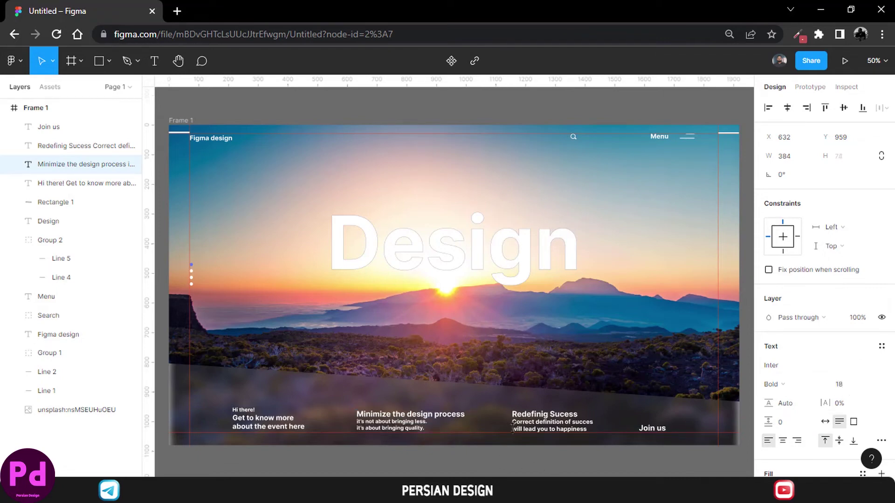
pyautogui.click(524, 422)
pyautogui.moveTo(571, 430); pyautogui.dragTo(588, 429)
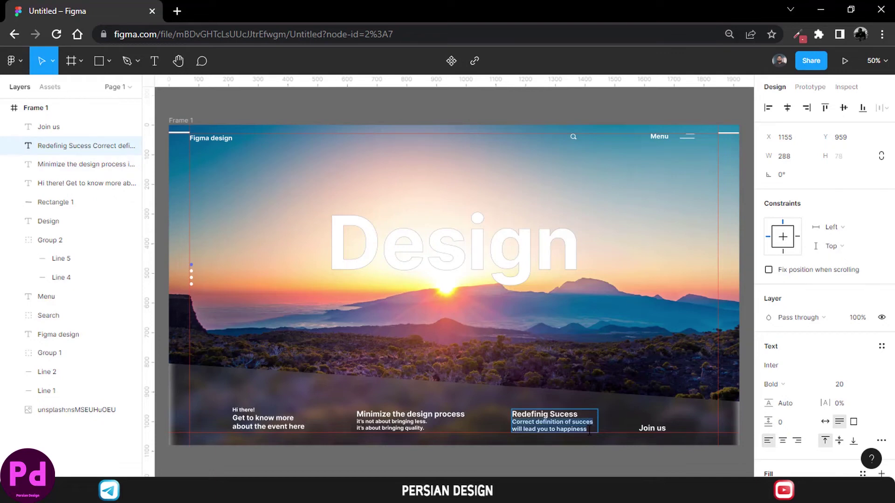
pyautogui.click(844, 385)
pyautogui.write('18')
pyautogui.press('Return')
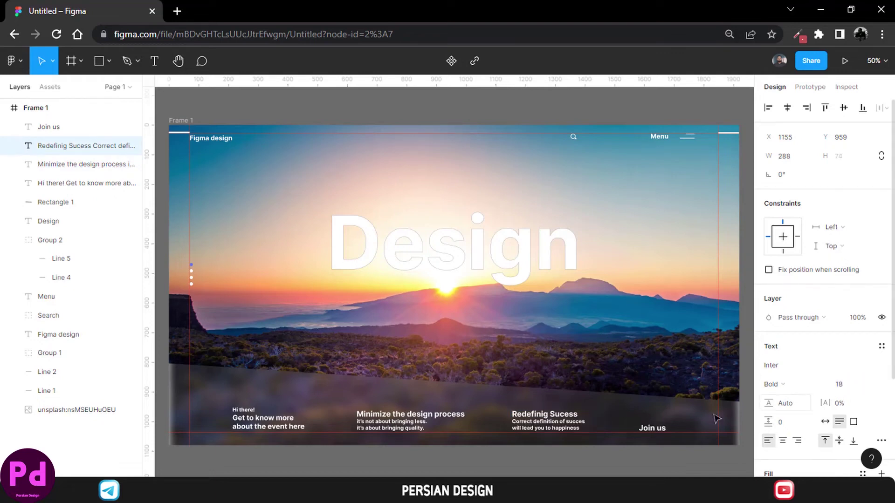
# - Set "Join us" and the "Redefinig Sucess" and "Minimize the design process" headings to font size 24
pyautogui.click(663, 428)
pyautogui.click(842, 385)
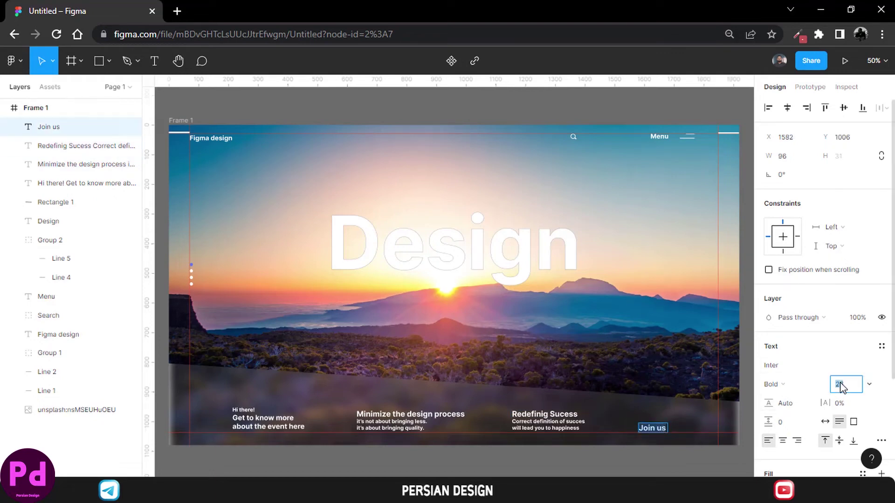
pyautogui.write('24')
pyautogui.press('Return')
pyautogui.click(554, 414)
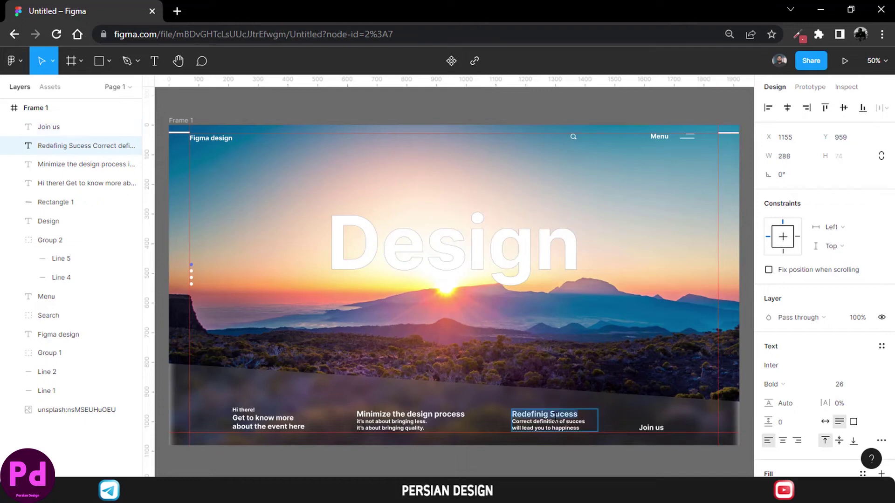
pyautogui.click(839, 385)
pyautogui.write('24')
pyautogui.press('Return')
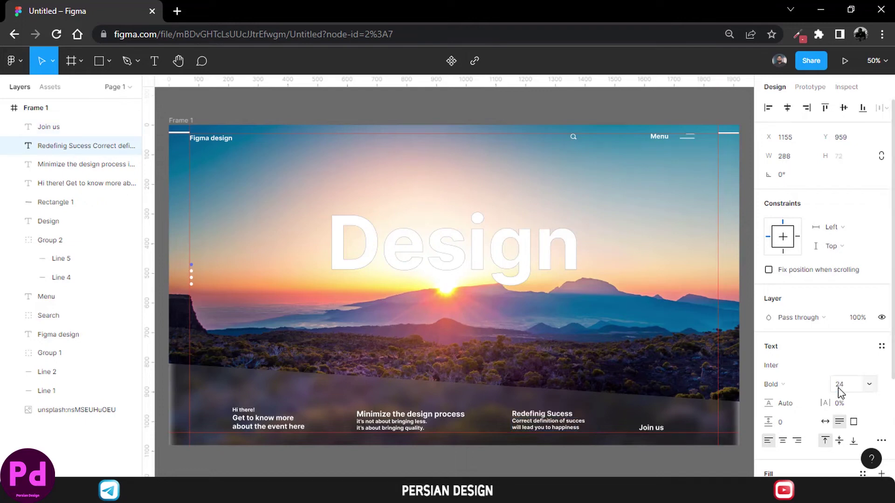
pyautogui.click(448, 425)
pyautogui.click(845, 386)
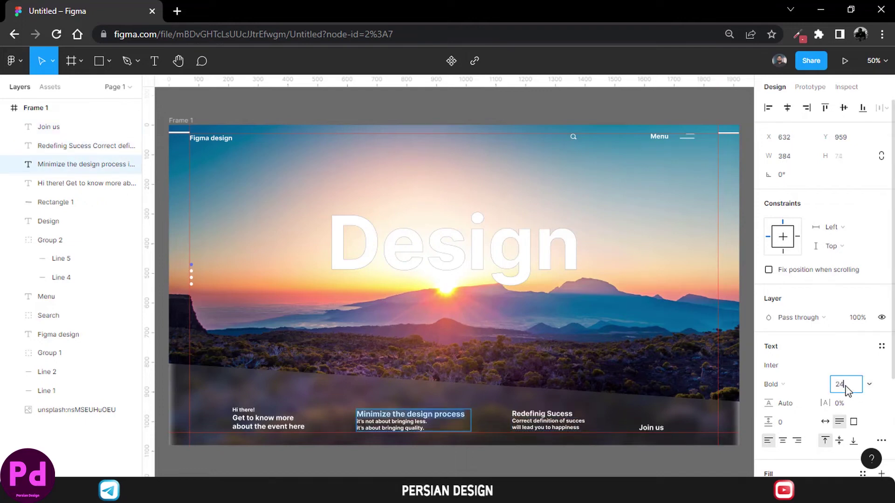
pyautogui.write('24')
pyautogui.press('Return')
# - Select all four text blocks in the bottom band and lower them slightly onto the lower guide
pyautogui.click(262, 425)
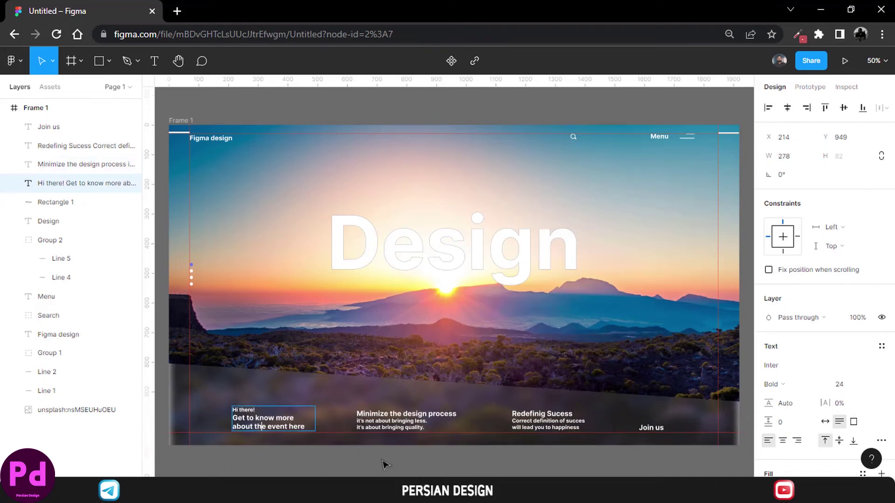
pyautogui.keyDown('shift'); pyautogui.click(406, 417); pyautogui.keyUp('shift')
pyautogui.keyDown('shift'); pyautogui.click(542, 418); pyautogui.keyUp('shift')
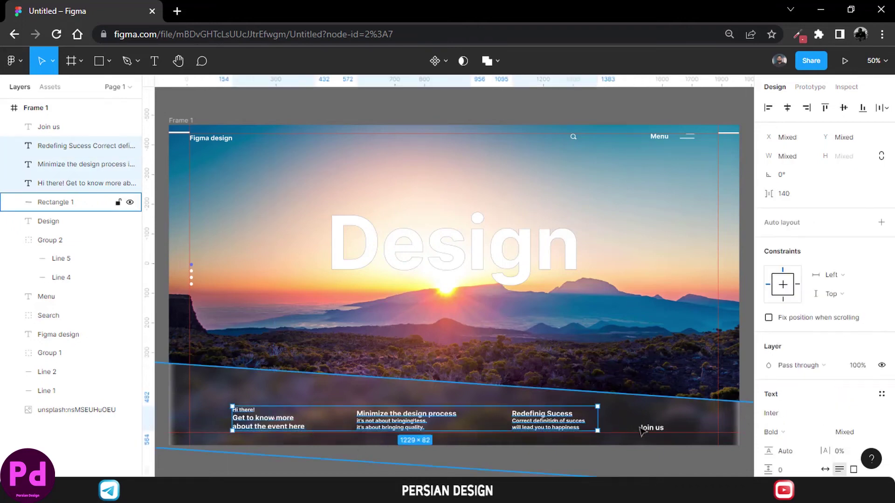
pyautogui.keyDown('shift'); pyautogui.click(642, 429); pyautogui.keyUp('shift')
pyautogui.moveTo(555, 422); pyautogui.dragTo(556, 422)
pyautogui.click(571, 456)
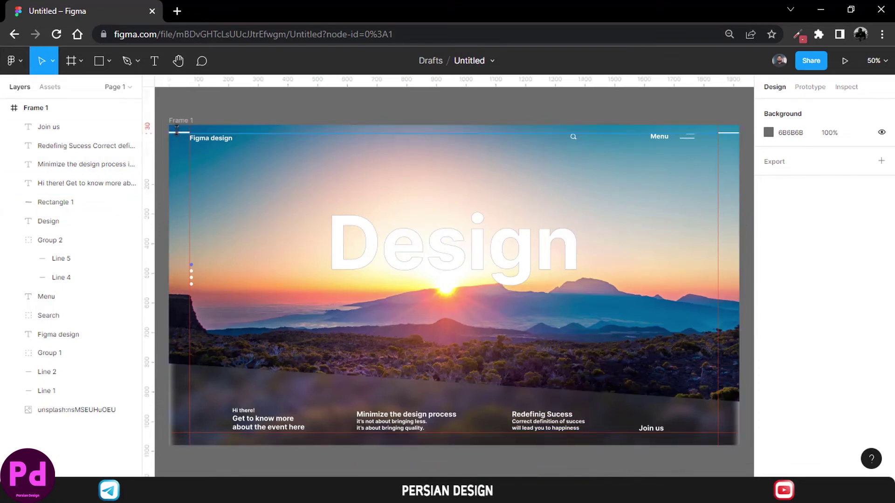
# - Duplicate the two short white edge lines, Line 1 and Line 2, and move the copies down to the lower guide at Y 1037
pyautogui.click(42, 391)
pyautogui.keyDown('shift'); pyautogui.click(43, 373); pyautogui.keyUp('shift')
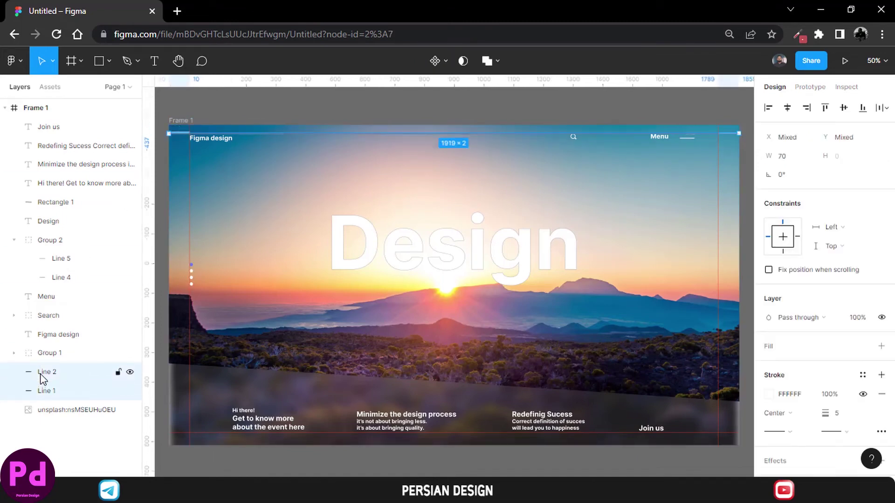
pyautogui.hotkey('ctrl', 'd')
pyautogui.hotkey('shift', 'Down')
pyautogui.hotkey('shift', 'Down')
pyautogui.hotkey('shift', 'Down')
pyautogui.hotkey('shift', 'Down')
pyautogui.hotkey('shift', 'Down')
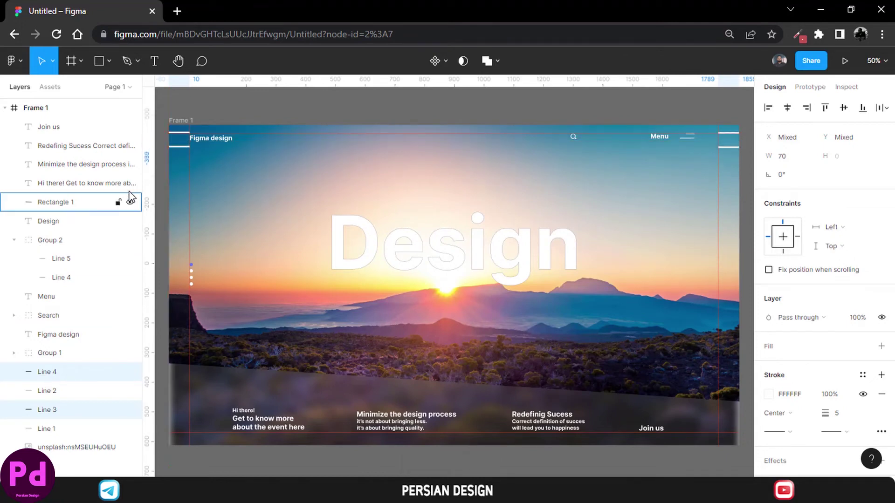
pyautogui.moveTo(180, 154); pyautogui.dragTo(177, 439)
# - Bring the two copied edge lines to the top of the layer order, group them and name the group "lines2"
pyautogui.moveTo(56, 413); pyautogui.dragTo(60, 127)
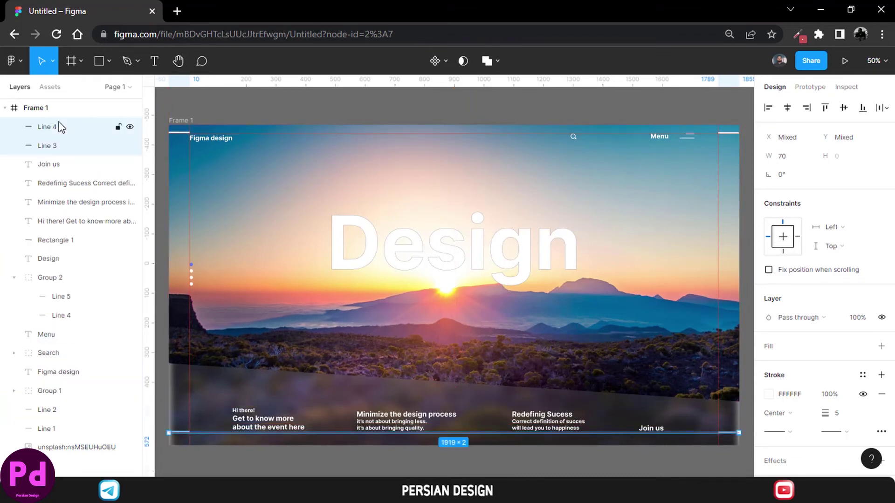
pyautogui.hotkey('ctrl', 'g')
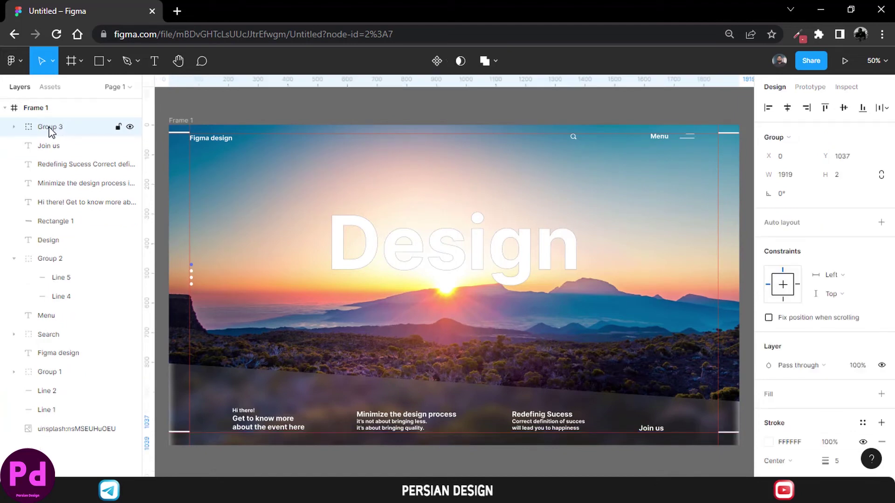
pyautogui.doubleClick(50, 128)
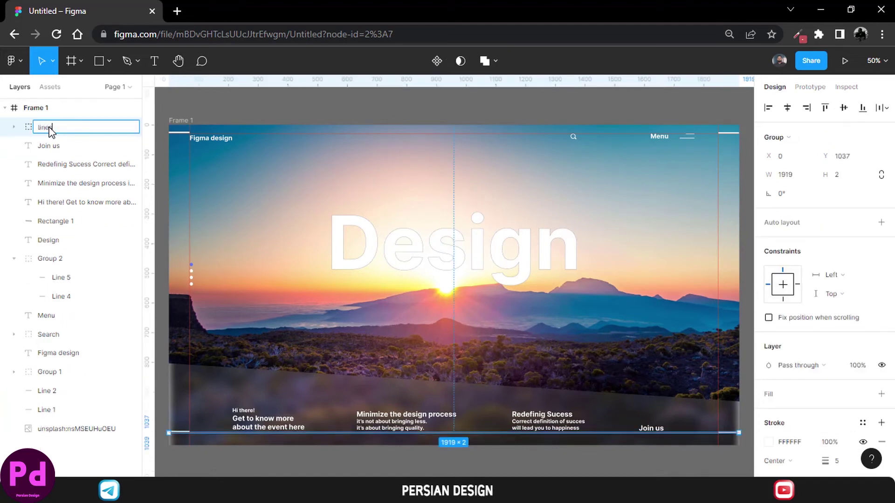
pyautogui.write('lines2')
pyautogui.press('Return')
# - Group the two original edge lines at the top of the page, Line 1 and Line 2
pyautogui.click(60, 408)
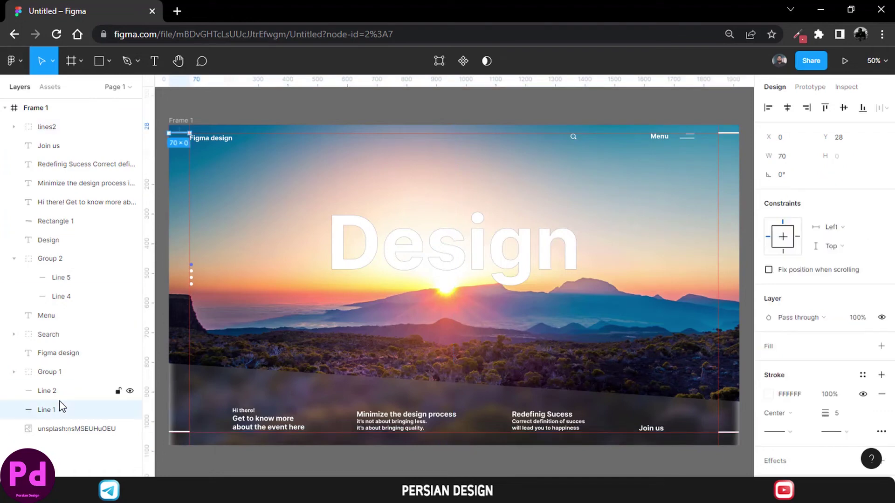
pyautogui.keyDown('shift'); pyautogui.click(52, 394); pyautogui.keyUp('shift')
pyautogui.hotkey('ctrl', 'g')
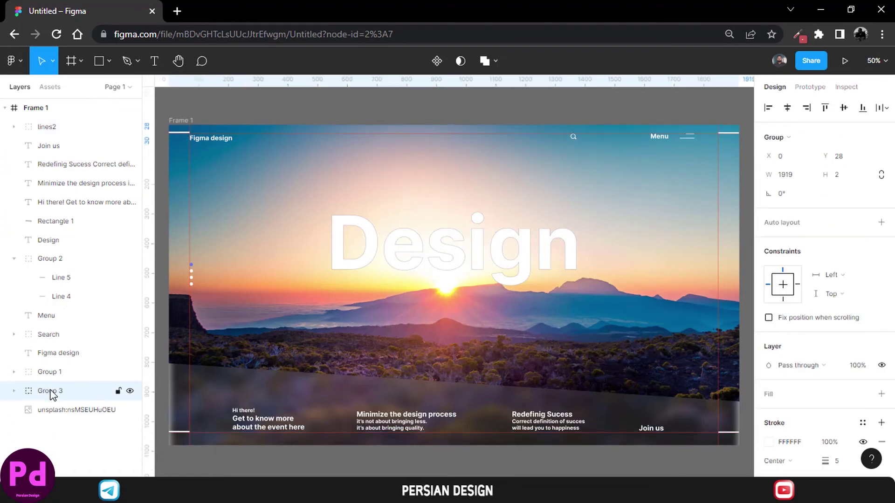
# - Rename the group of original edge lines as "lines1" and move it directly below lines2 in the layer order
pyautogui.doubleClick(50, 392)
pyautogui.write('line')
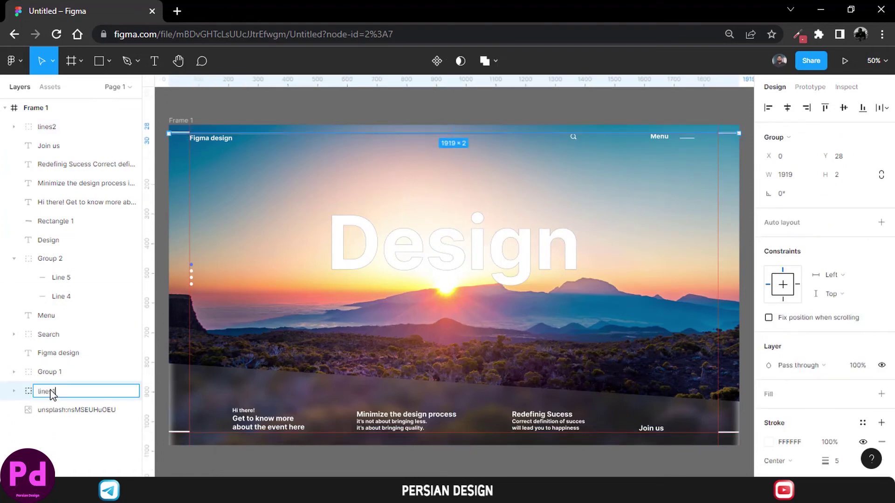
pyautogui.write('s1')
pyautogui.press('Return')
pyautogui.moveTo(54, 394); pyautogui.dragTo(46, 147)
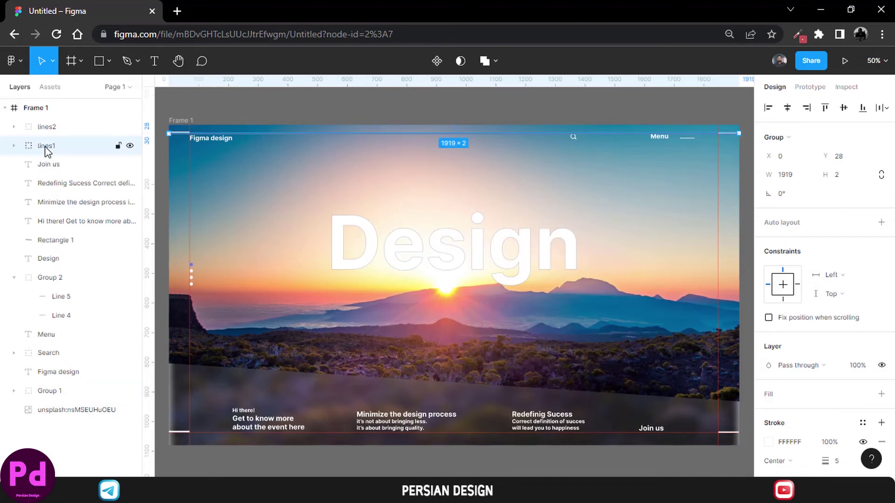
pyautogui.click(573, 471)
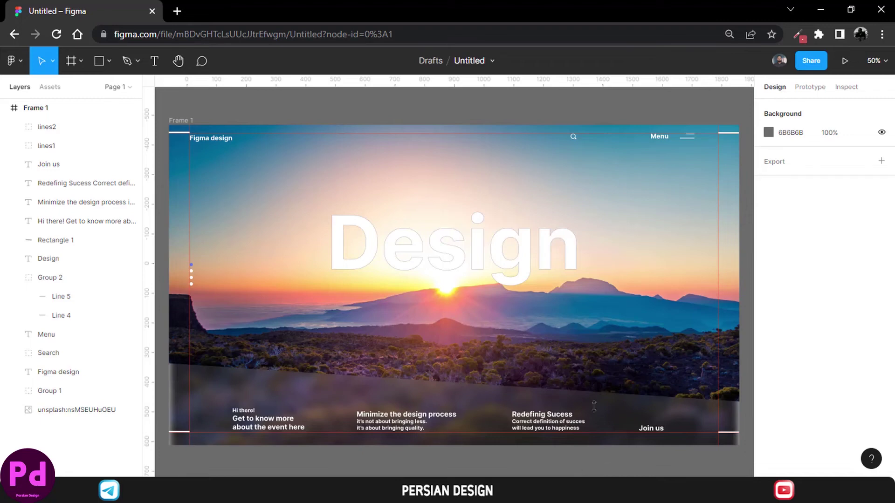
# - Move the lines1 group down to Y 50
pyautogui.click(53, 147)
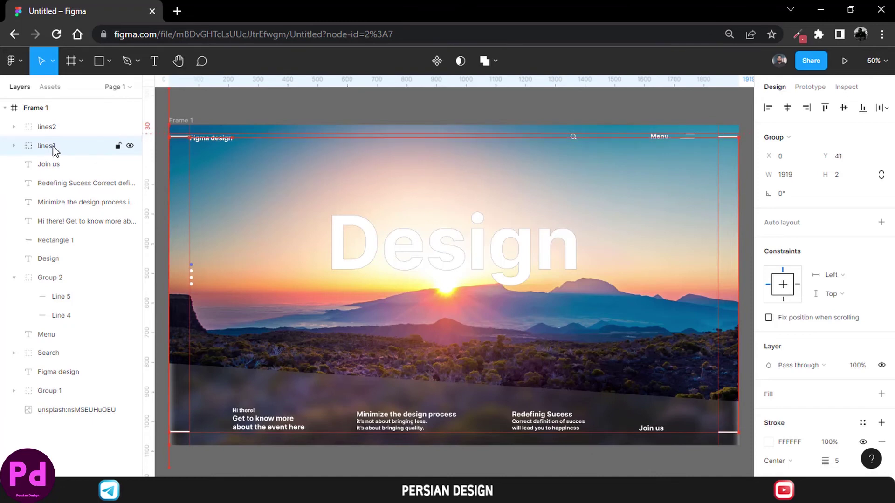
pyautogui.press('Down')
pyautogui.press('Down')
pyautogui.press('Down')
pyautogui.press('Down')
pyautogui.press('Down')
pyautogui.press('Down')
pyautogui.press('Down')
pyautogui.press('Down')
pyautogui.press('Down')
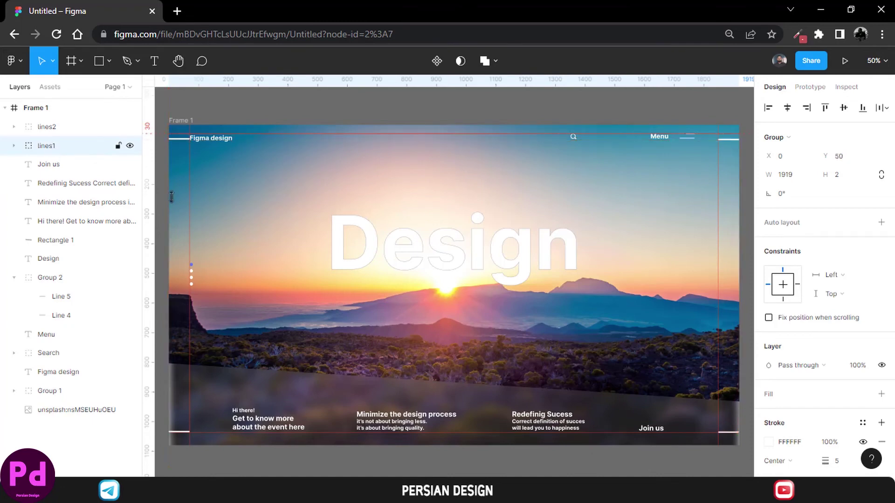
# - Set the width of Line 1 in the lines1 group to 45
pyautogui.hotkey('shift', '1')
pyautogui.click(14, 145)
pyautogui.click(64, 181)
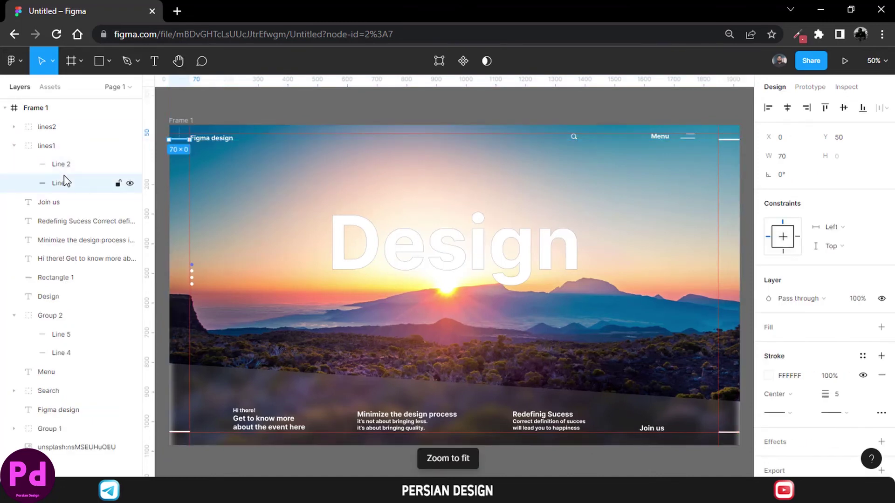
pyautogui.click(782, 157)
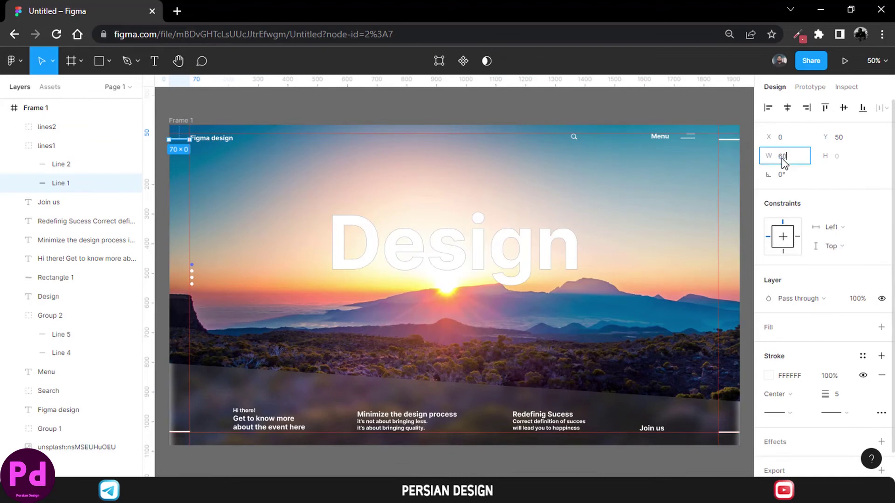
pyautogui.write('60')
pyautogui.press('Return')
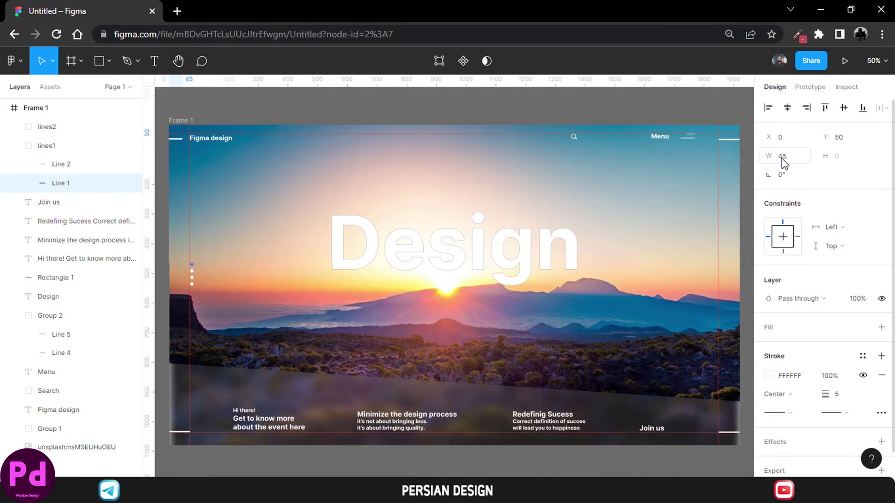
# - Set the width of Line 2 in lines1 to 45 and move it to the frame's right edge at X 1874
pyautogui.click(65, 168)
pyautogui.click(782, 172)
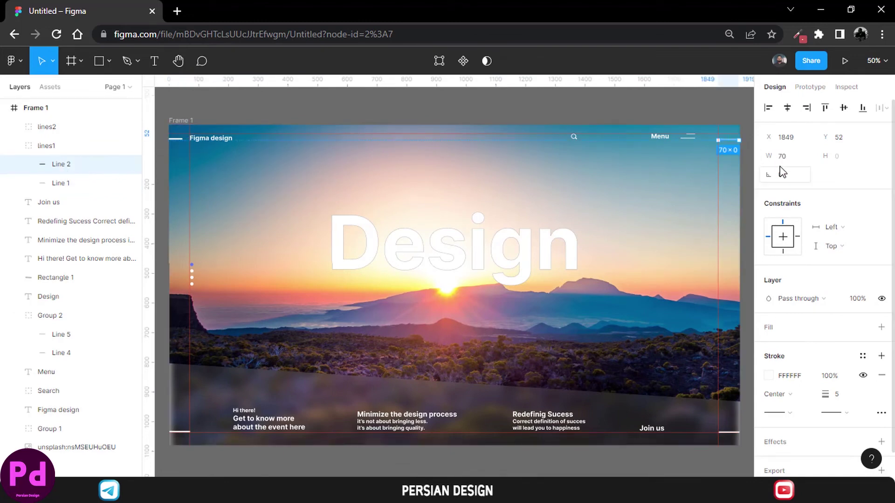
pyautogui.write('45')
pyautogui.press('Tab')
pyautogui.press('Return')
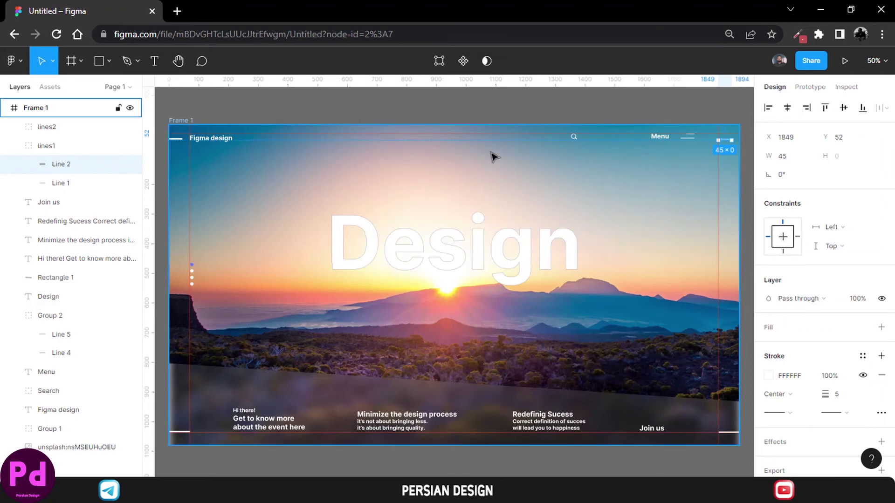
pyautogui.moveTo(730, 145); pyautogui.dragTo(734, 145)
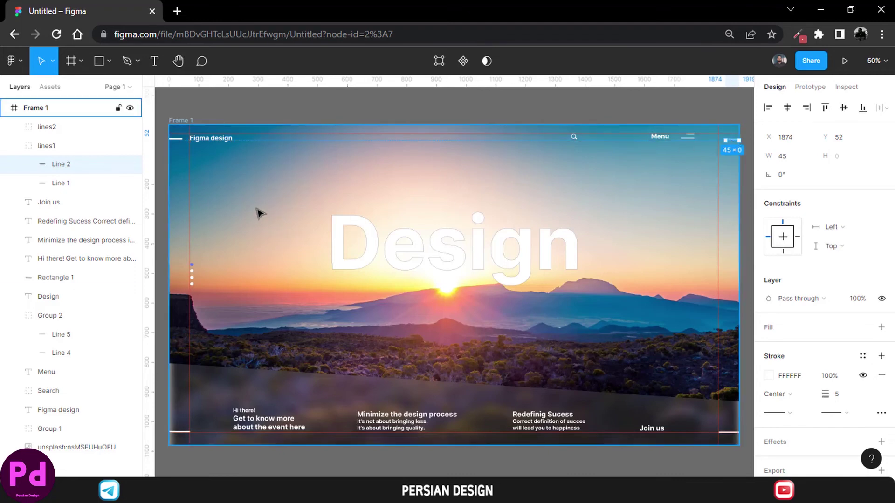
# - Set the width of Line 4 in the lines2 group to 45 and move it toward the frame's right edge, to X 1872
pyautogui.click(74, 128)
pyautogui.click(15, 127)
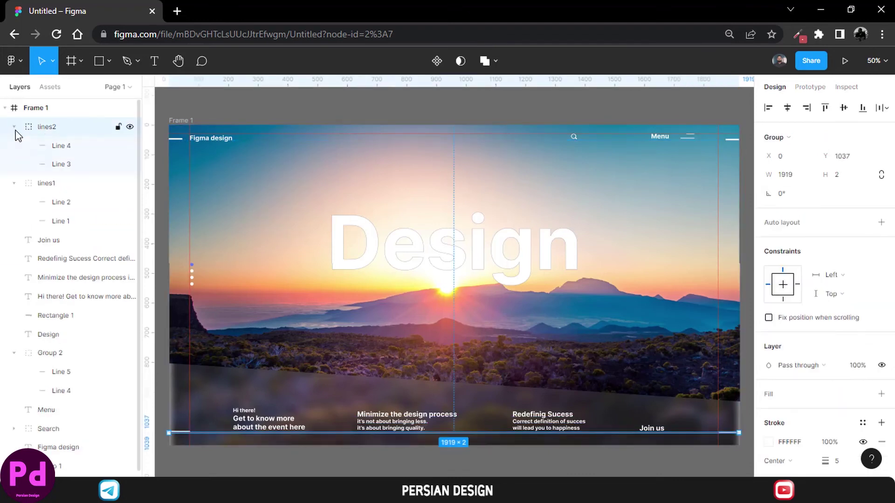
pyautogui.click(48, 147)
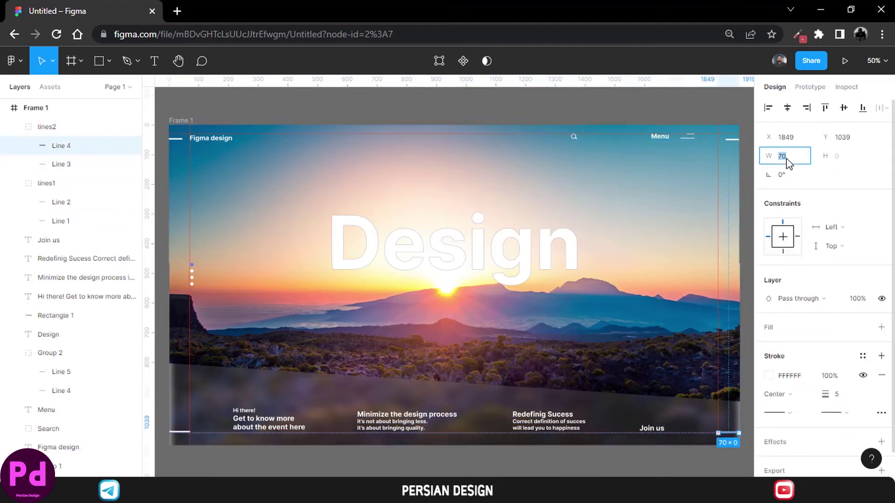
pyautogui.write('45')
pyautogui.press('Return')
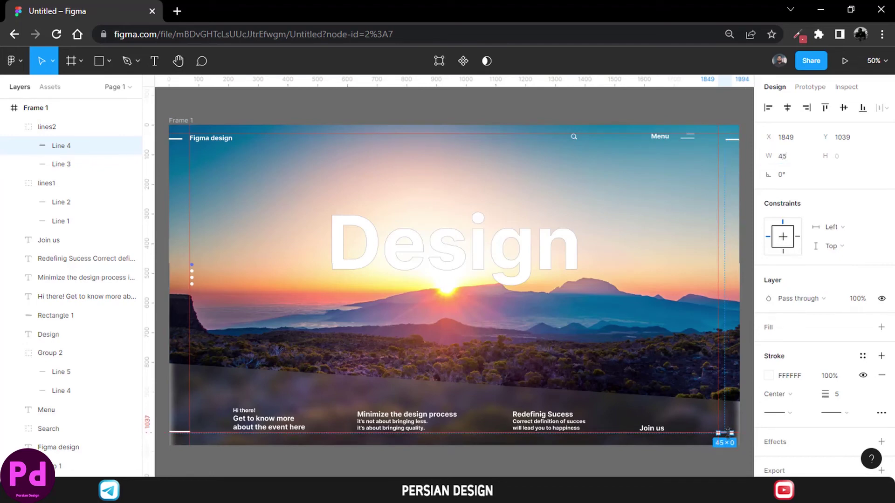
pyautogui.moveTo(726, 429); pyautogui.dragTo(727, 430)
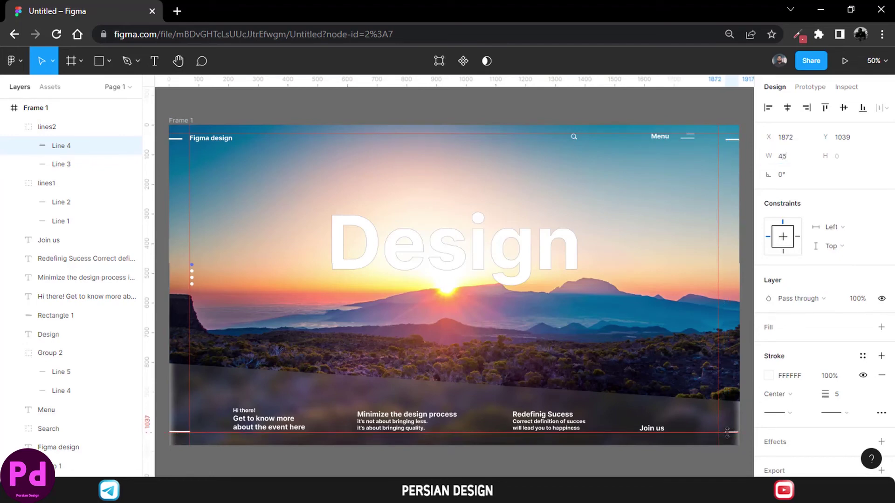
# - Set the width of Line 3 in the lines2 group to 45
pyautogui.click(88, 164)
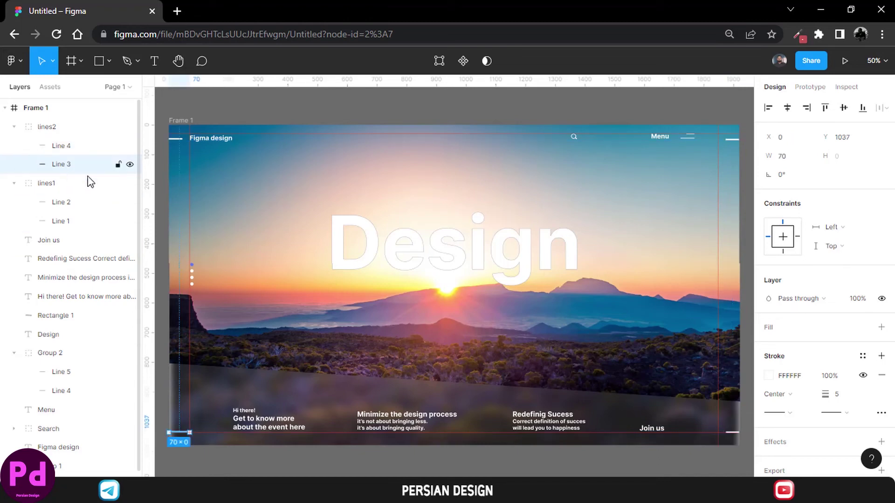
pyautogui.click(792, 157)
pyautogui.write('45')
pyautogui.press('Return')
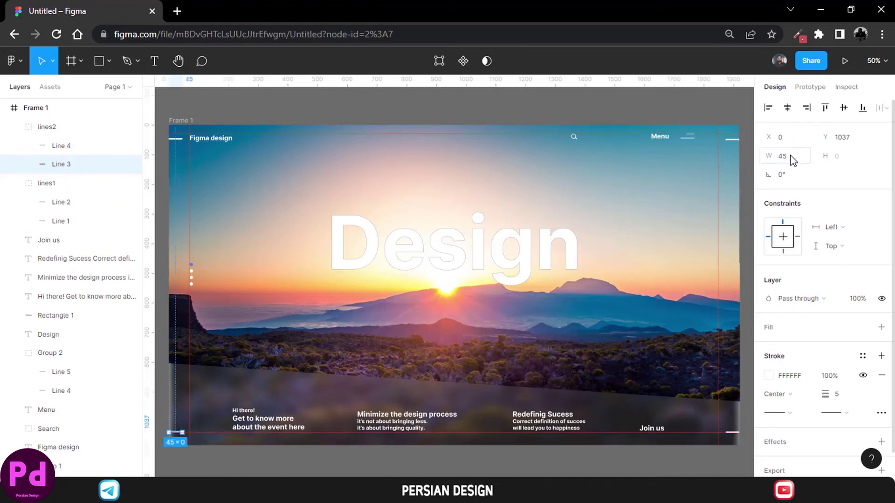
pyautogui.click(447, 111)
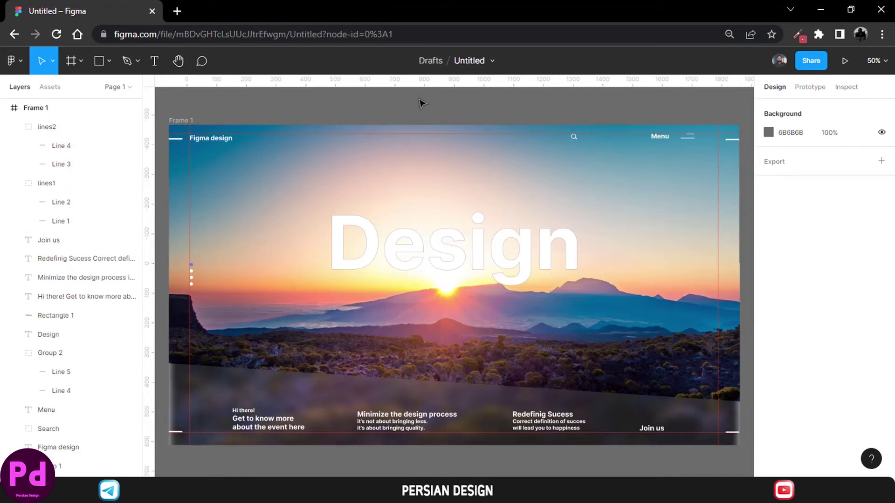
# - Collapse Frame 1's layers, duplicate the frame and place the copy directly below the original
pyautogui.click(5, 109)
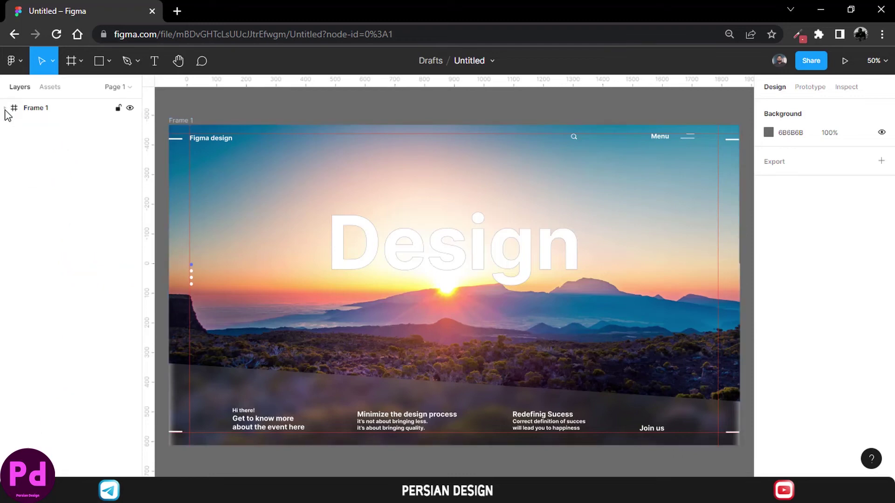
pyautogui.click(23, 109)
pyautogui.hotkey('ctrl', 'd')
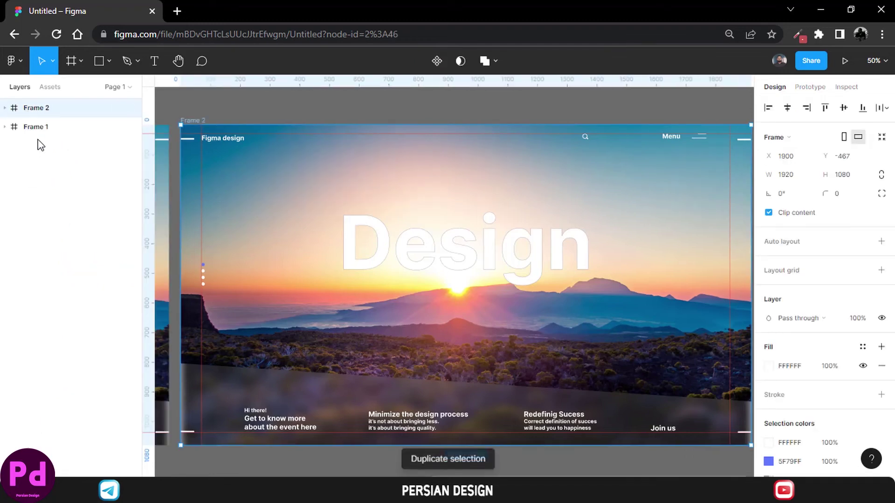
pyautogui.hotkey('shift', '1')
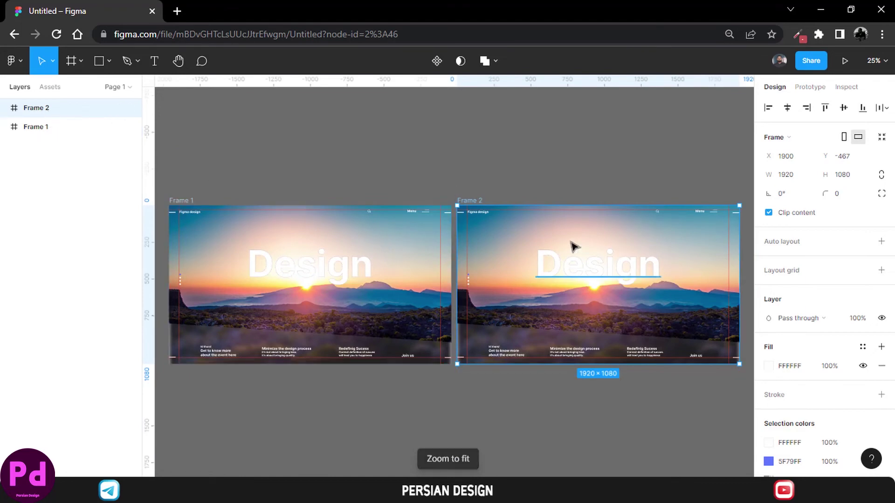
pyautogui.moveTo(580, 262); pyautogui.dragTo(280, 409)
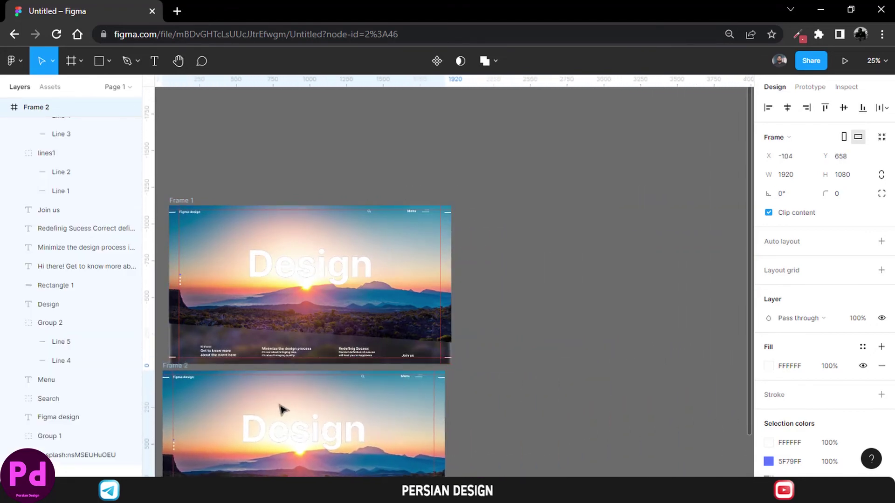
pyautogui.hotkey('shift', '1')
# - Delete the sunrise background image from Frame 2
pyautogui.click(387, 336)
pyautogui.scroll(-2, 373, 272)
pyautogui.click(46, 372)
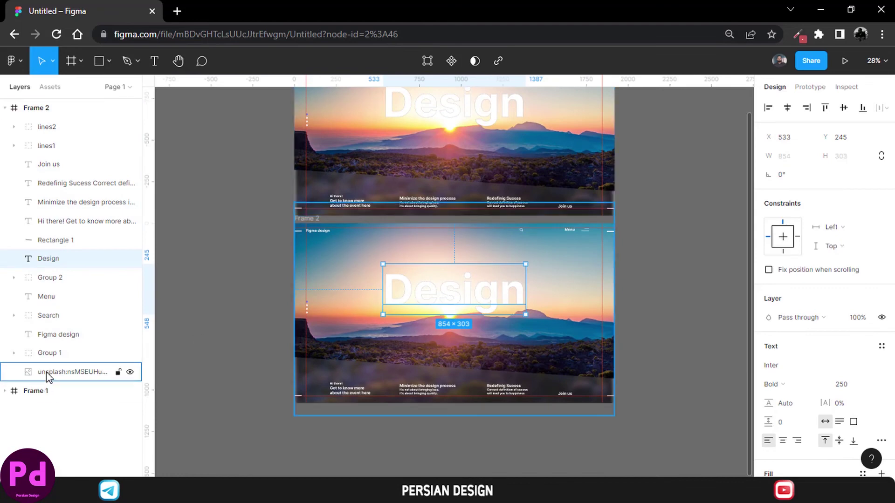
pyautogui.press('Delete')
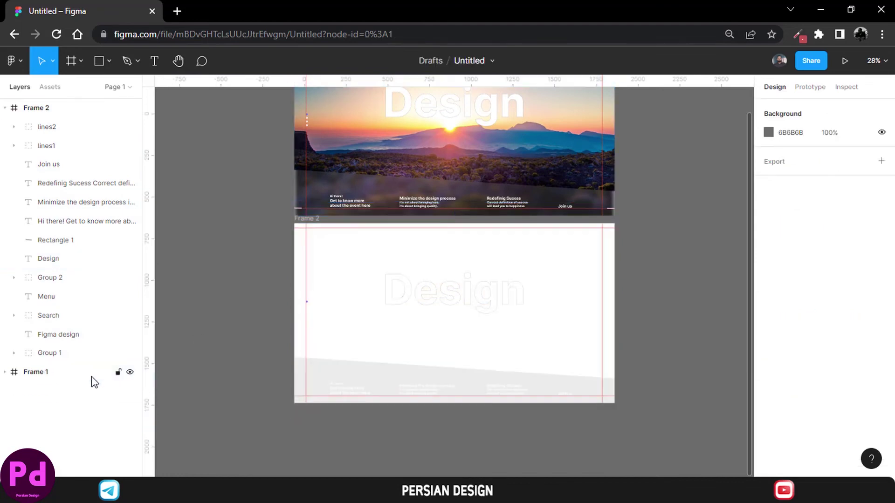
# - Run the Unsplash plugin and search its photos for "sun rise"
pyautogui.click(14, 62)
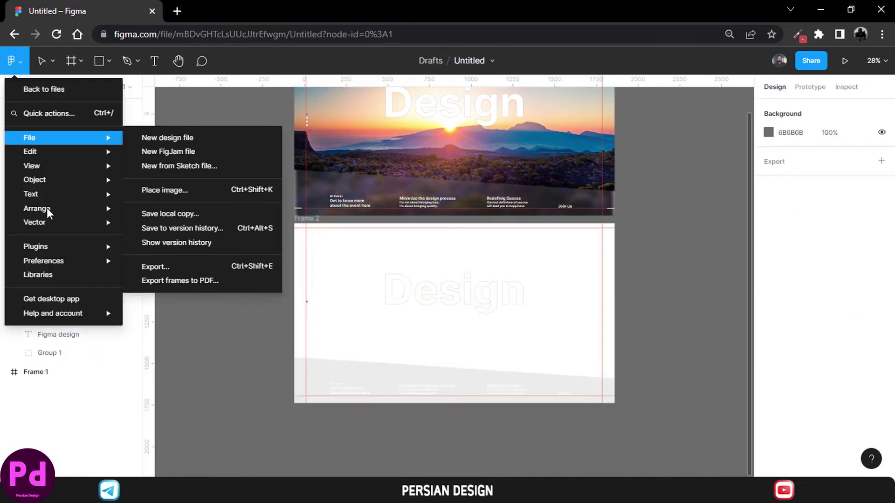
pyautogui.moveTo(99, 250)
pyautogui.click(173, 259)
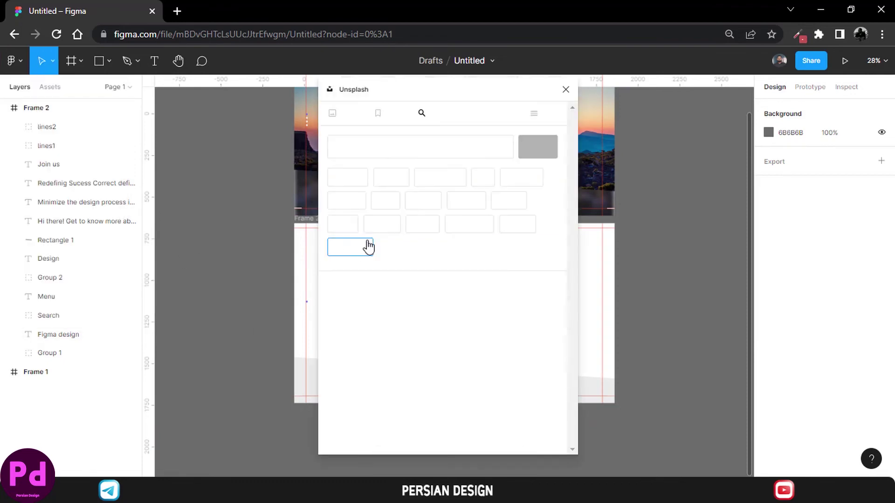
pyautogui.click(441, 141)
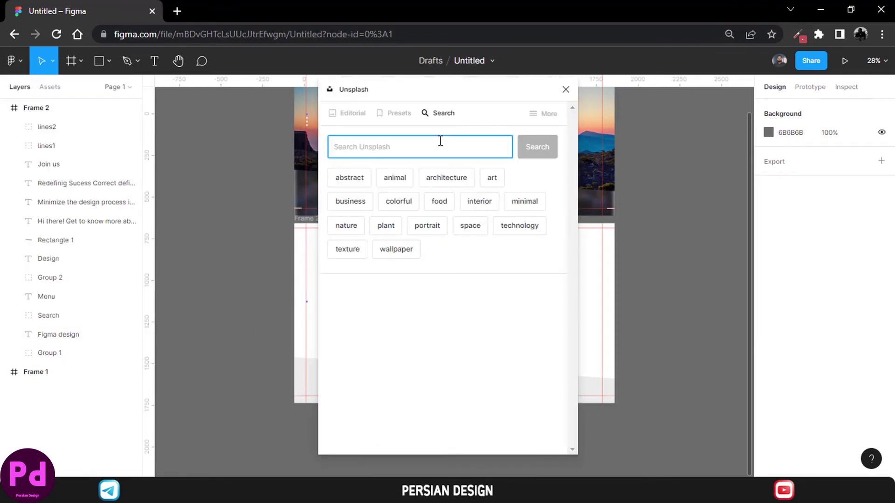
pyautogui.write('sun rise')
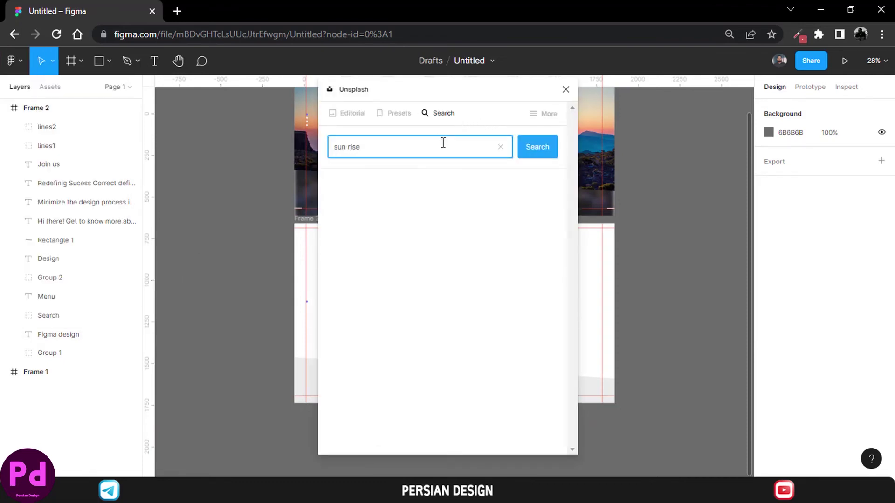
# - Browse the results, insert the photo of a sunrise over a calm lake with scattered clouds, and close the plugin
pyautogui.scroll(-5, 461, 205)
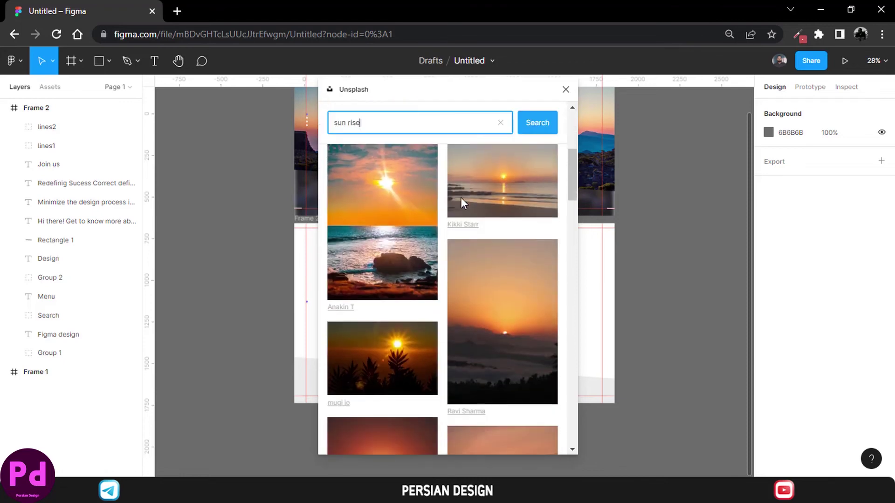
pyautogui.scroll(-10, 460, 197)
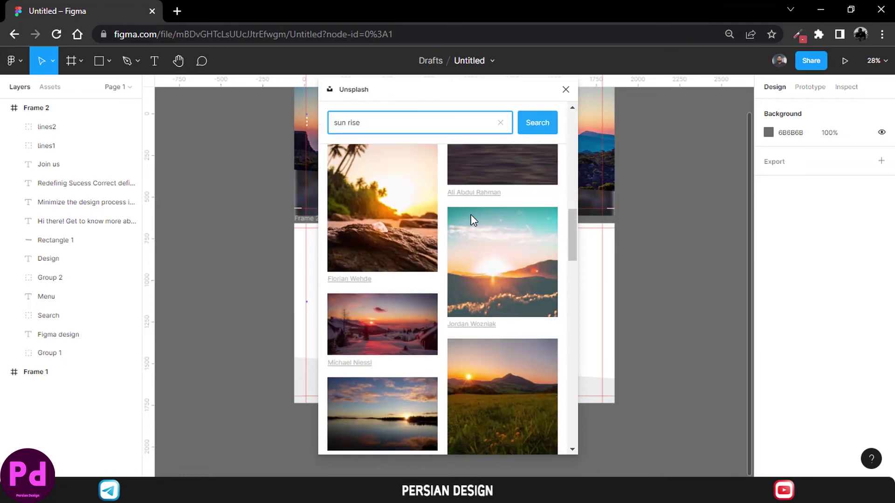
pyautogui.scroll(-10, 471, 215)
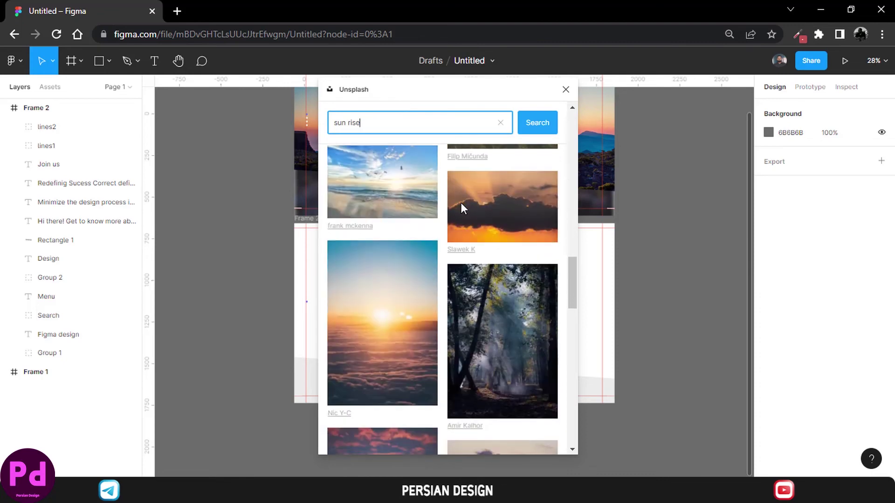
pyautogui.scroll(2, 399, 235)
pyautogui.click(395, 164)
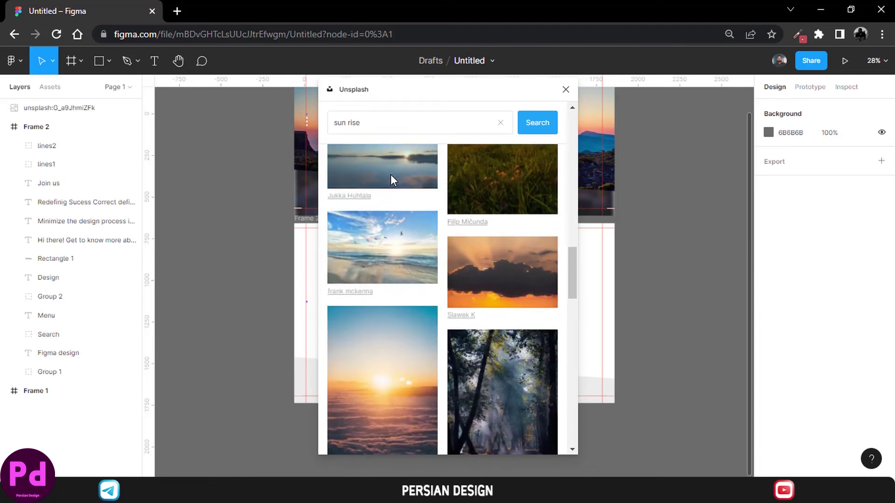
pyautogui.click(566, 89)
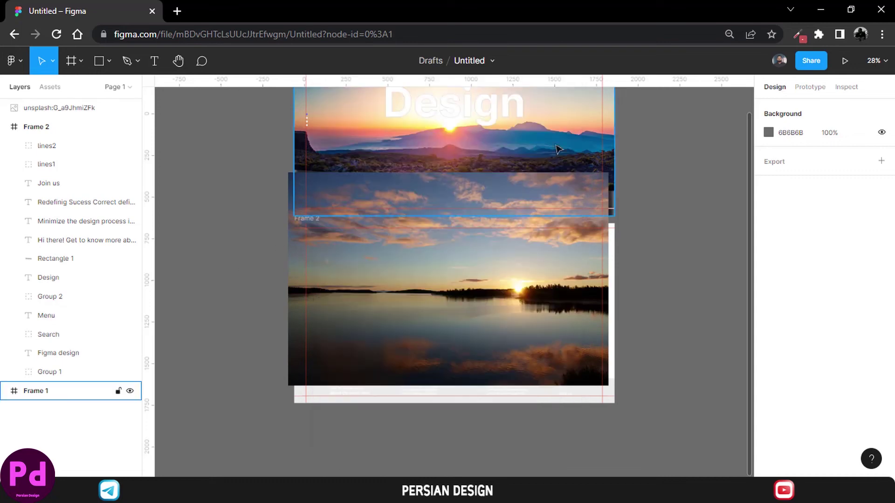
# - Align the lake photo with Frame 2's sides and lower edge and place it as the frame's bottommost layer
pyautogui.click(500, 284)
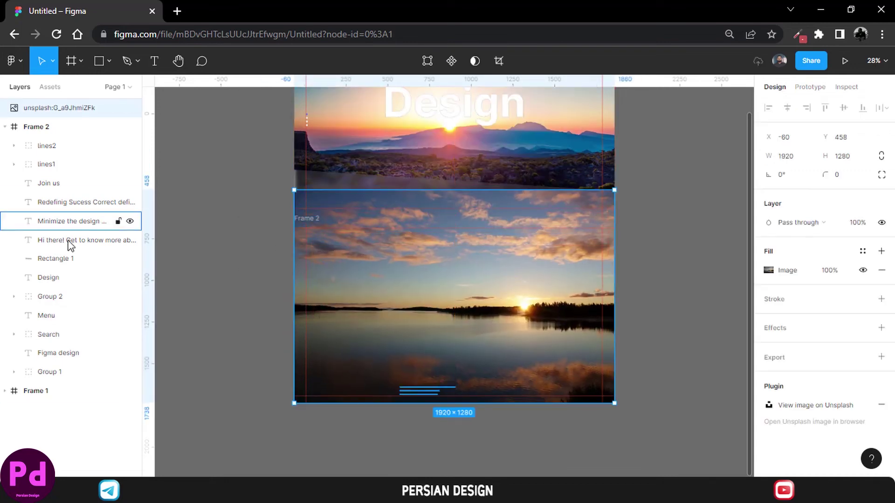
pyautogui.moveTo(63, 380); pyautogui.dragTo(62, 381)
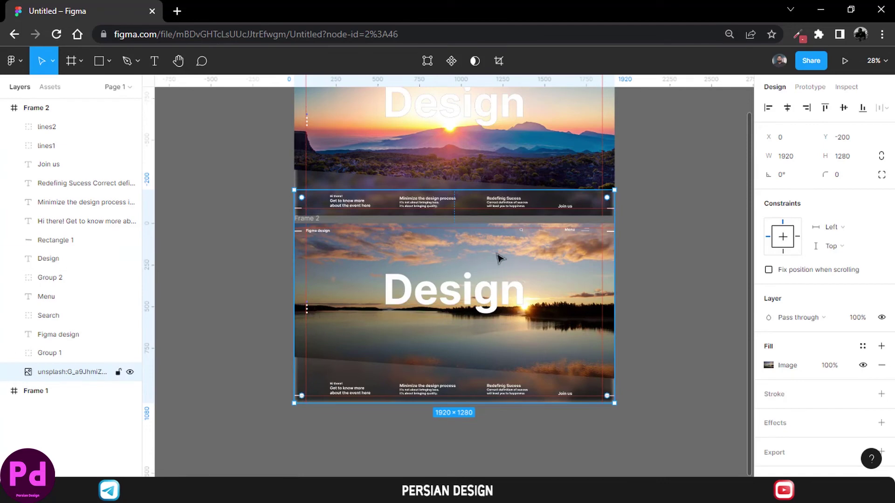
# - Lower the lake photo in Frame 2 until its upper edge meets the frame's upper edge
pyautogui.moveTo(499, 258); pyautogui.dragTo(501, 290)
pyautogui.click(713, 274)
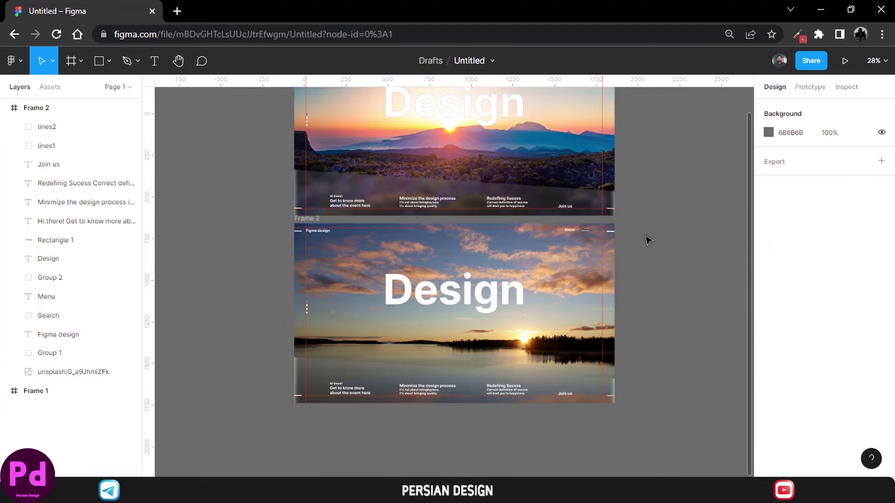
# - Change the fill colour of the slanted band (Rectangle 1) in Frame 2 to black 000000
pyautogui.click(323, 378)
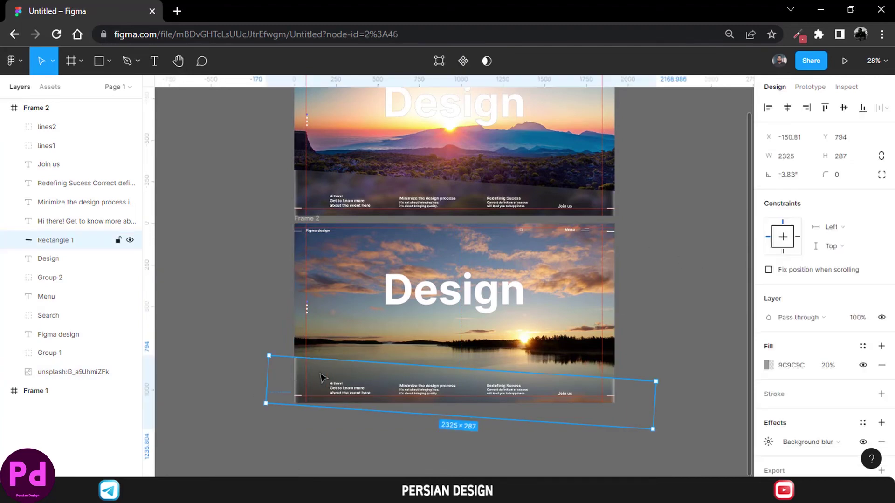
pyautogui.click(768, 365)
pyautogui.moveTo(612, 244); pyautogui.dragTo(610, 336)
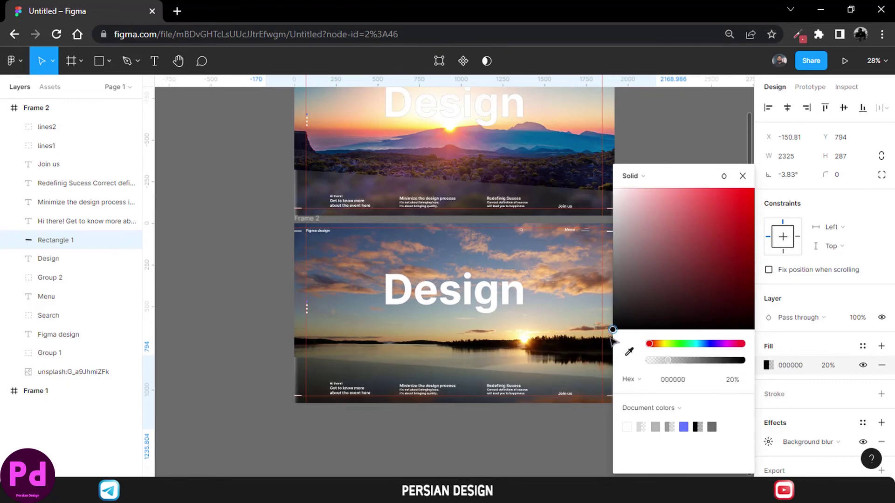
pyautogui.click(511, 417)
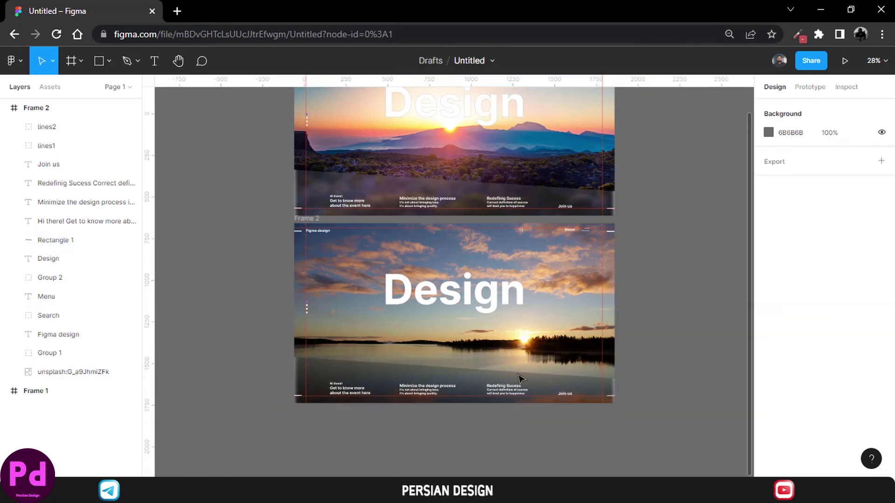
pyautogui.scroll(-4, 520, 300)
pyautogui.scroll(4, 521, 300)
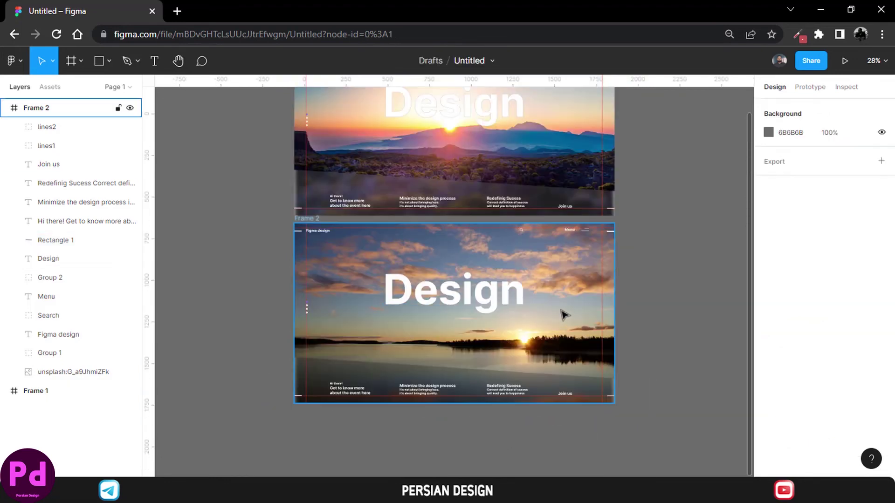
# - Duplicate Frame 2 and place the copy directly beneath it at X -60, Y 1875
pyautogui.click(6, 108)
pyautogui.click(29, 109)
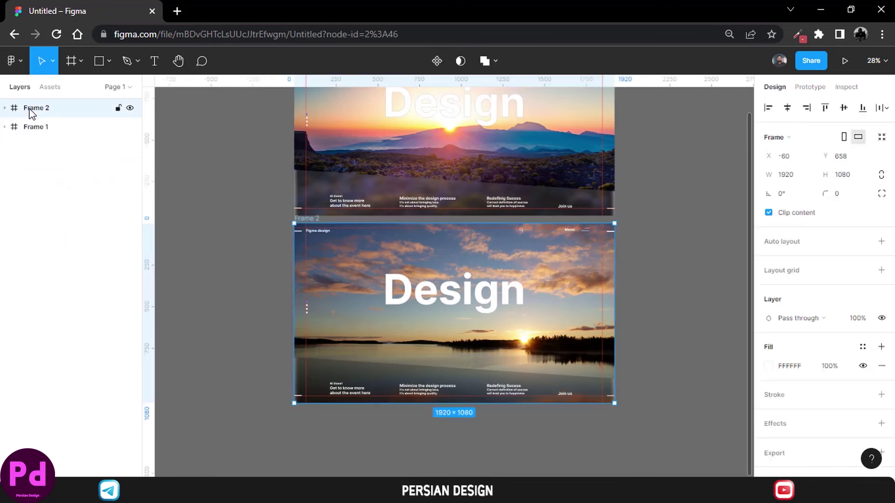
pyautogui.hotkey('ctrl', 'd')
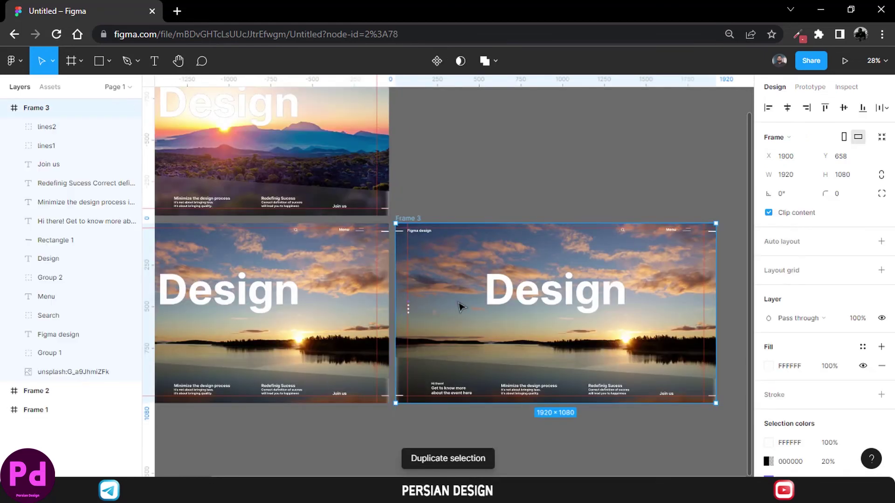
pyautogui.moveTo(462, 306); pyautogui.dragTo(194, 462)
pyautogui.hotkey('shift', '1')
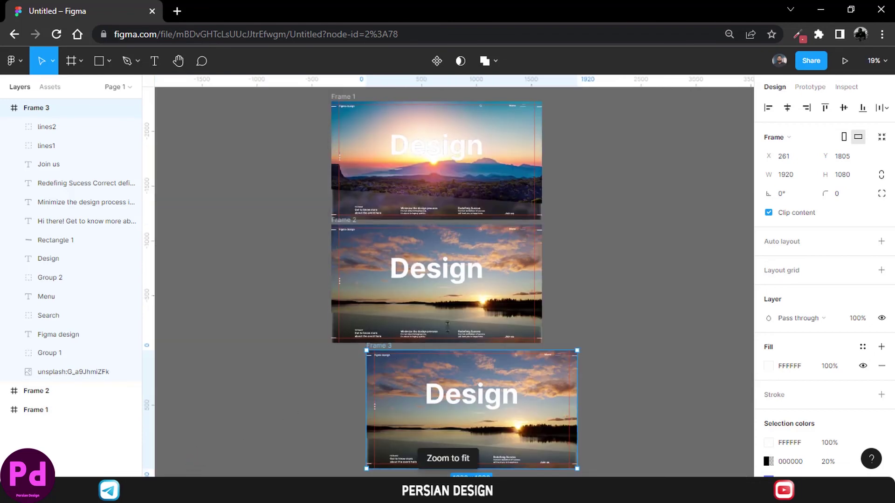
pyautogui.moveTo(430, 376); pyautogui.dragTo(397, 382)
pyautogui.scroll(-3, 397, 382)
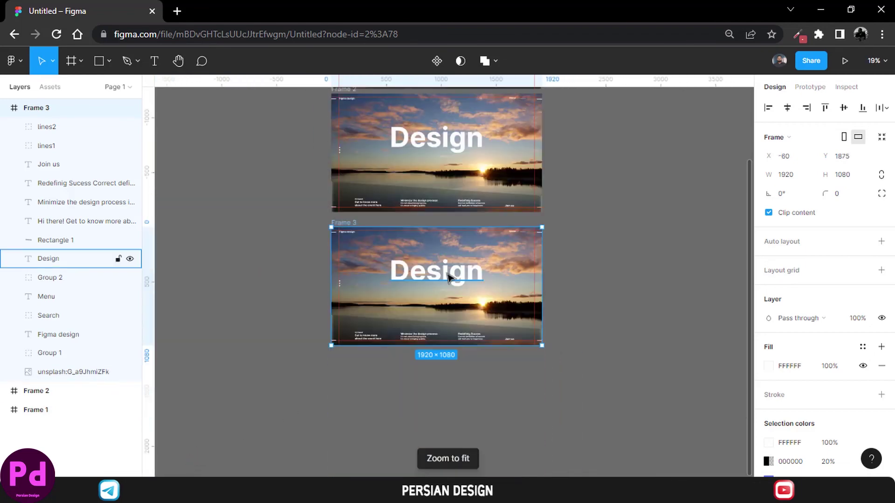
# - Delete the lake background photo from Frame 3
pyautogui.click(368, 273)
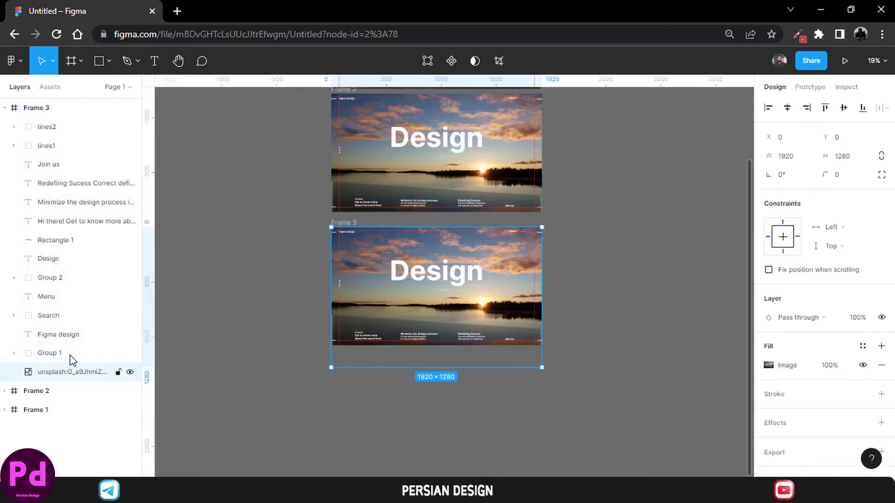
pyautogui.press('Delete')
# - Run the Unsplash plugin and search its photos for "sun rise"
pyautogui.click(18, 61)
pyautogui.moveTo(106, 245)
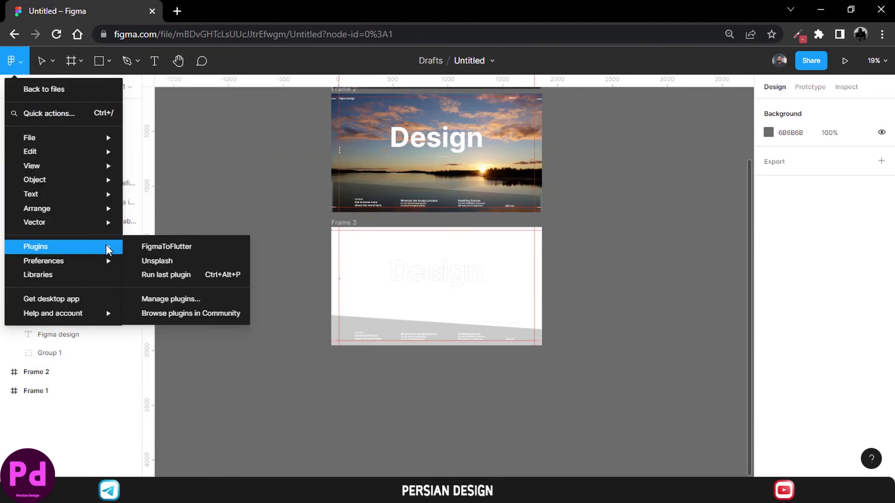
pyautogui.click(156, 262)
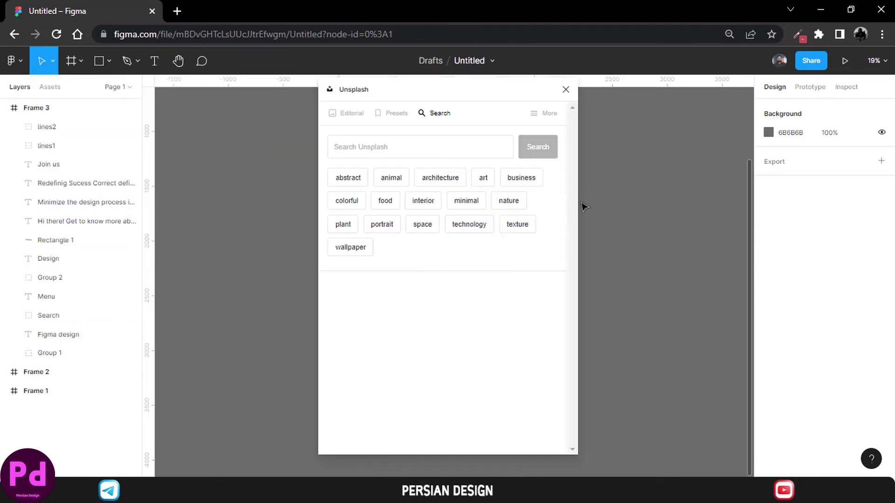
pyautogui.click(474, 152)
pyautogui.write('sun ris')
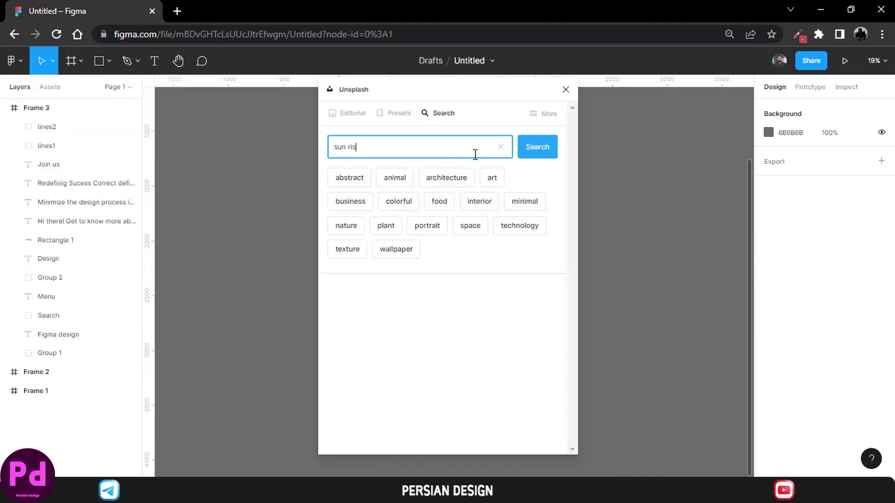
pyautogui.write('e')
pyautogui.press('Return')
# - Browse the photo results and insert the picture of a red sky with the low sun over sea waves
pyautogui.scroll(-10, 500, 236)
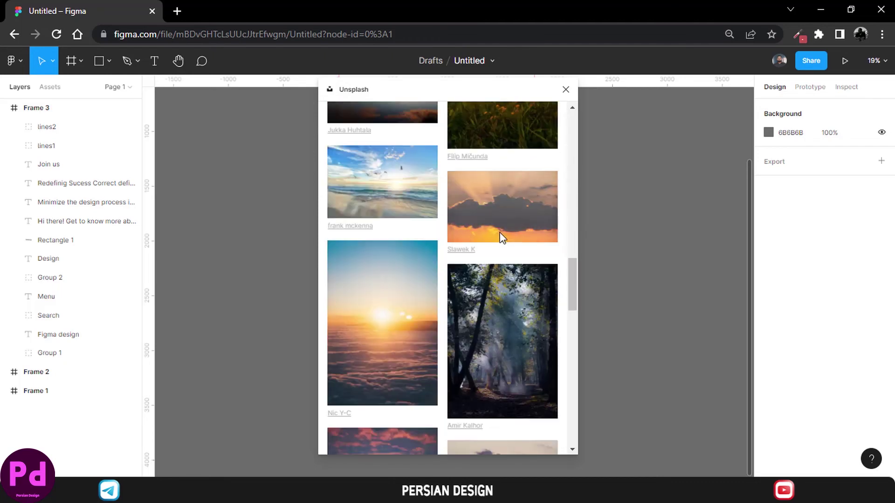
pyautogui.scroll(-8, 497, 234)
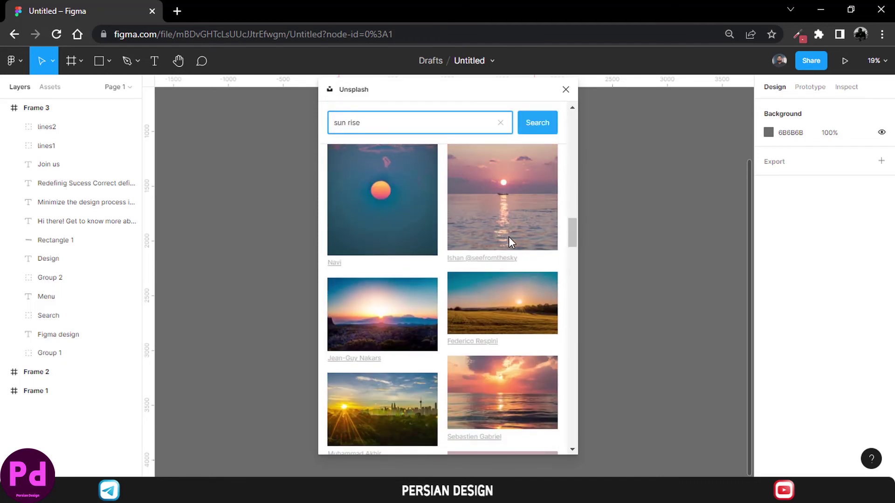
pyautogui.scroll(-10, 509, 239)
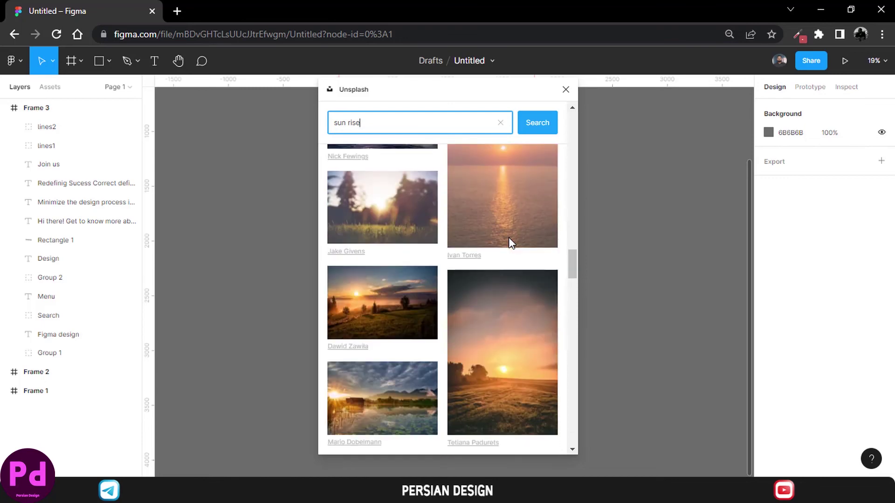
pyautogui.scroll(-10, 511, 240)
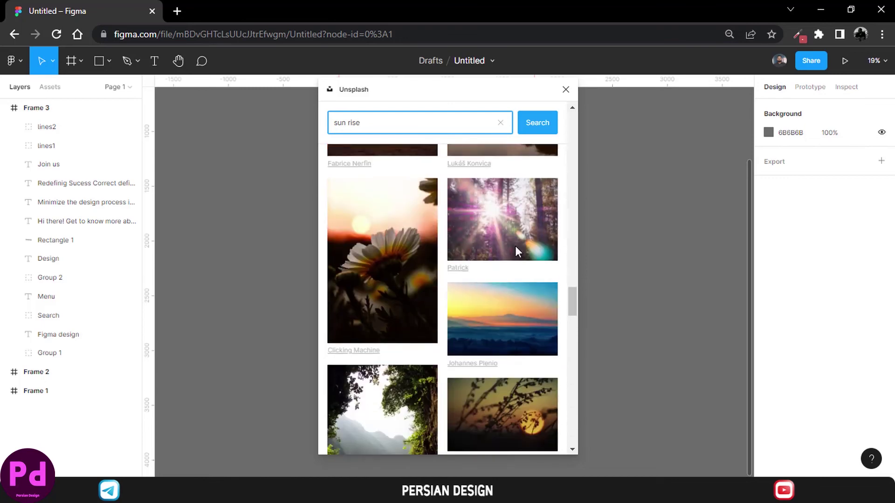
pyautogui.scroll(-5, 517, 248)
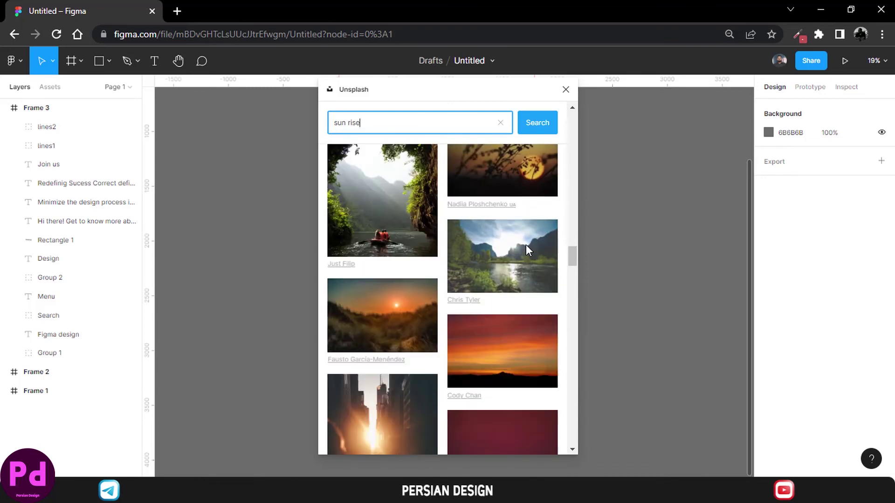
pyautogui.scroll(-3, 527, 250)
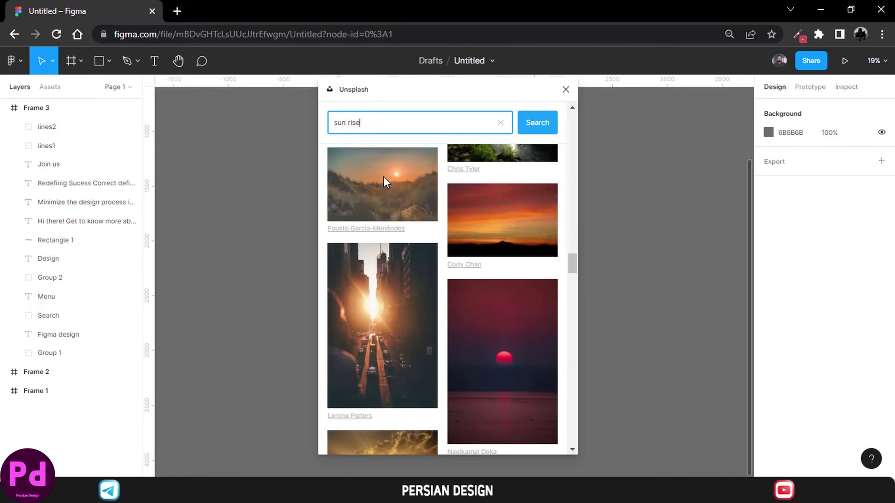
pyautogui.scroll(-5, 383, 176)
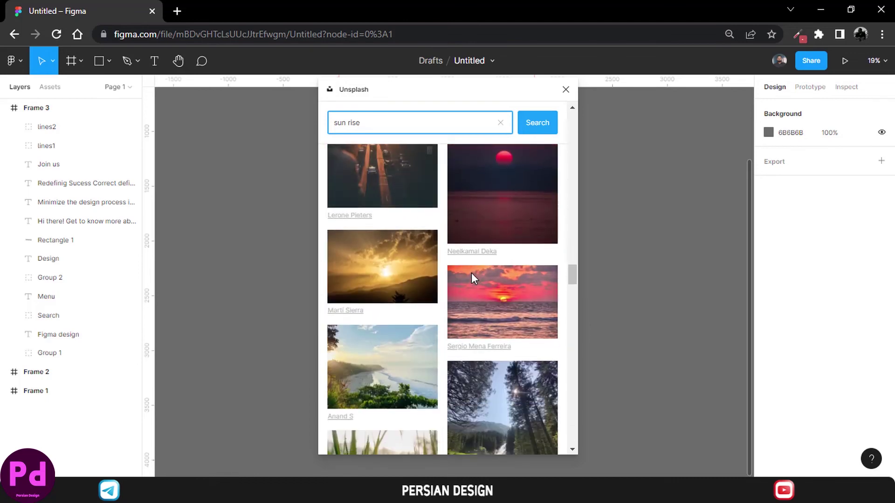
pyautogui.scroll(-3, 472, 273)
pyautogui.click(474, 194)
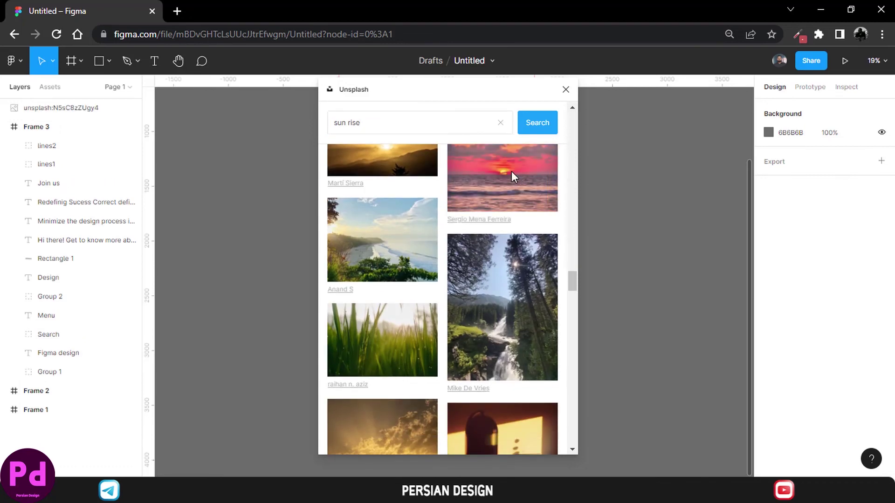
# - Close the plugin and place the red sea photo in Frame 3 as its bottommost layer, aligned with the frame's upper edge
pyautogui.moveTo(56, 109); pyautogui.dragTo(60, 362)
pyautogui.moveTo(60, 382); pyautogui.dragTo(61, 381)
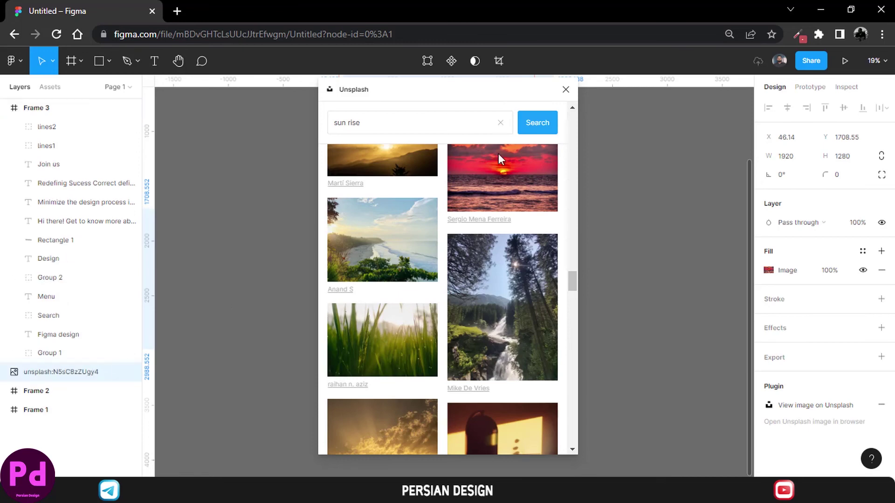
pyautogui.click(565, 89)
pyautogui.moveTo(491, 219); pyautogui.dragTo(479, 238)
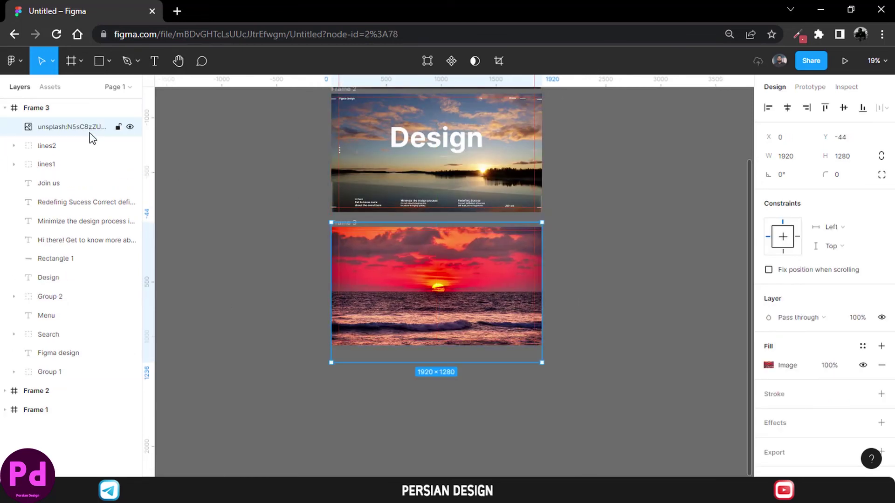
pyautogui.moveTo(93, 127); pyautogui.dragTo(93, 381)
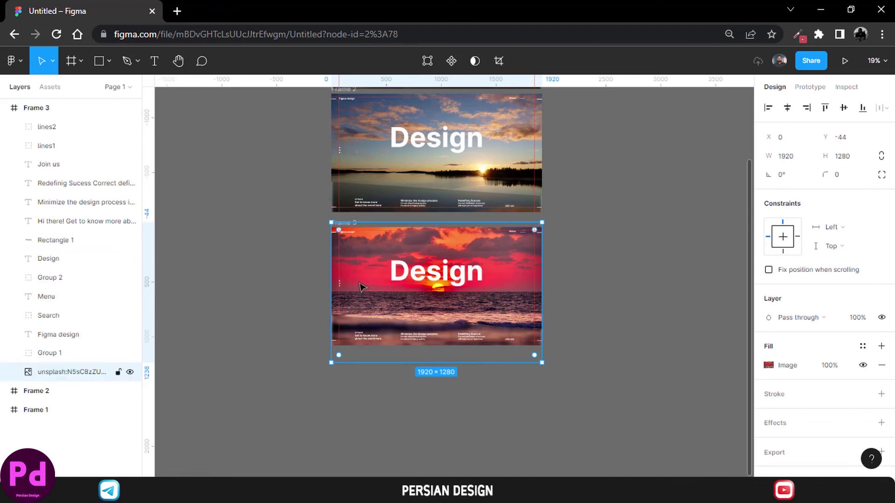
pyautogui.moveTo(362, 282)
pyautogui.mouseDown()
pyautogui.moveTo(360, 290)
pyautogui.moveTo(368, 287)
pyautogui.mouseUp()
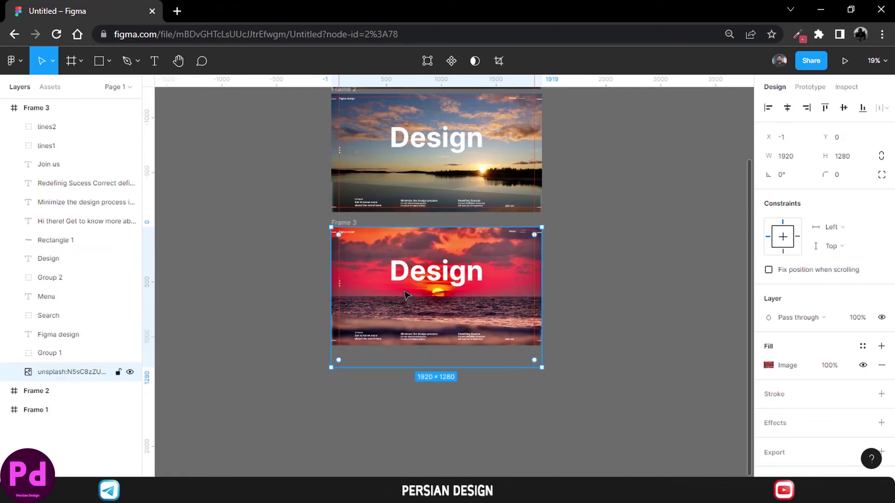
pyautogui.click(598, 285)
pyautogui.scroll(4, 385, 244)
pyautogui.scroll(1, 385, 244)
pyautogui.scroll(-2, 356, 283)
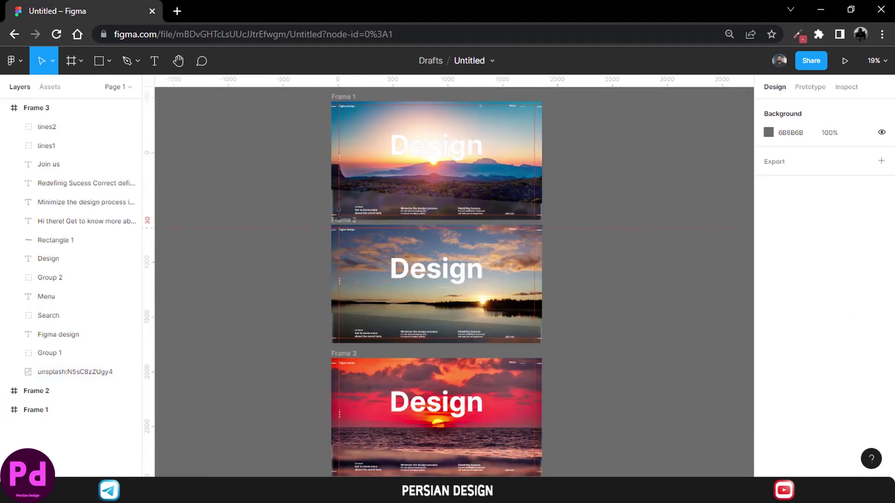
# - In Frame 2's dot indicator, swap the blue dot (Ellipse 1) with the white dot below it, putting Ellipse 2 at Y 465
pyautogui.keyDown('ctrl'); pyautogui.scroll(5, 339, 161); pyautogui.keyUp('ctrl')
pyautogui.click(366, 158)
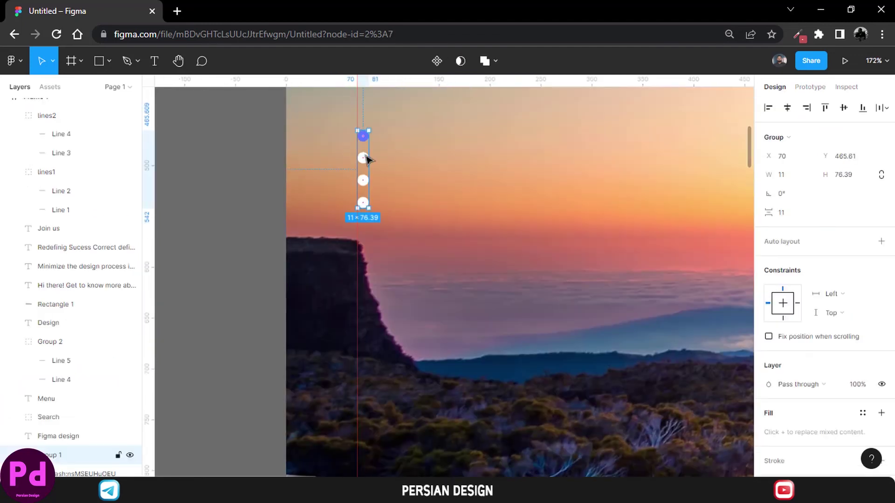
pyautogui.scroll(-10, 393, 184)
pyautogui.scroll(-12, 393, 185)
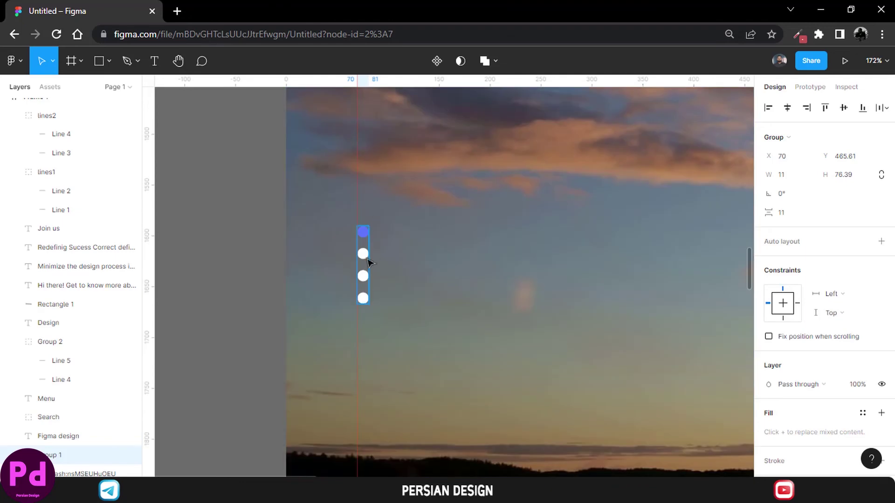
pyautogui.click(367, 258)
pyautogui.scroll(-2, 368, 259)
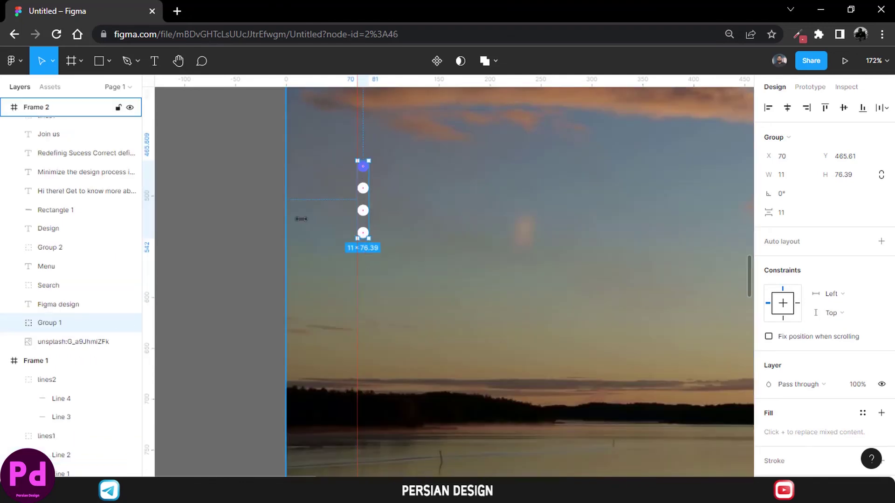
pyautogui.click(14, 324)
pyautogui.click(65, 399)
pyautogui.moveTo(363, 166)
pyautogui.mouseDown()
pyautogui.moveTo(363, 191)
pyautogui.moveTo(367, 169)
pyautogui.mouseUp()
pyautogui.click(70, 380)
# - In Frame 3's dot indicator, move the third dot (Ellipse 3) straight up over the blue dot to Y 466
pyautogui.scroll(-15, 422, 217)
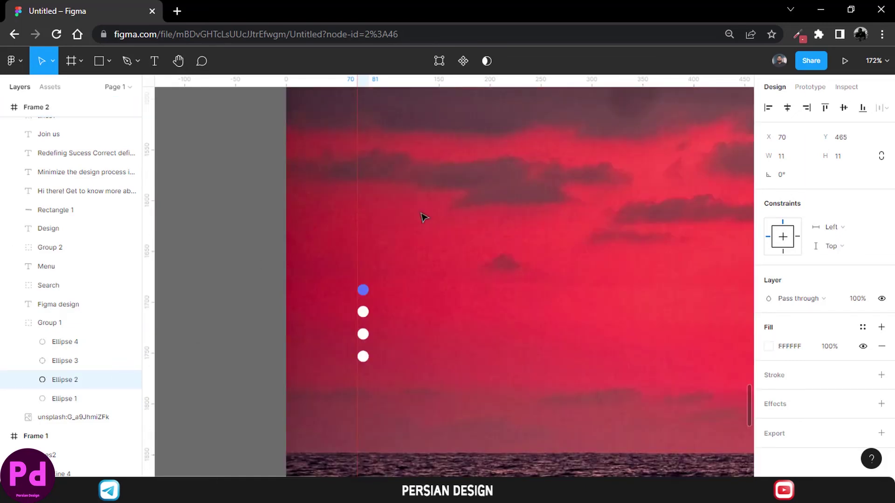
pyautogui.scroll(-10, 422, 216)
pyautogui.click(364, 259)
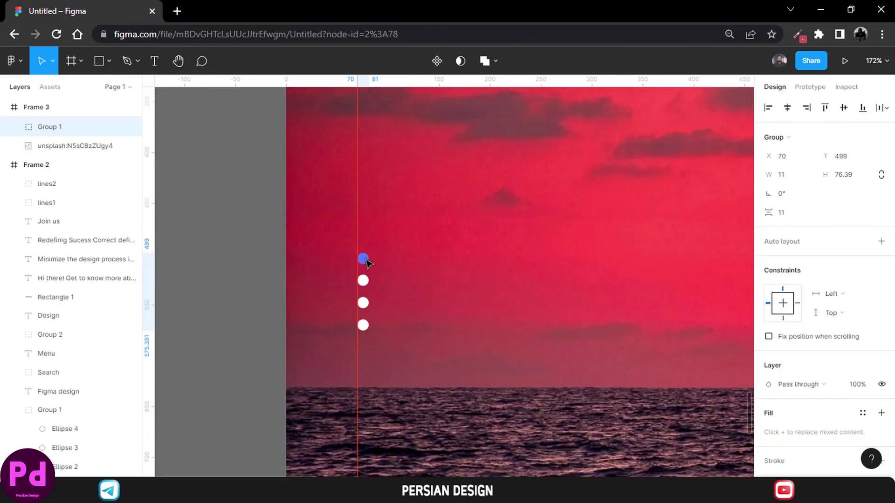
pyautogui.moveTo(367, 264); pyautogui.dragTo(367, 230)
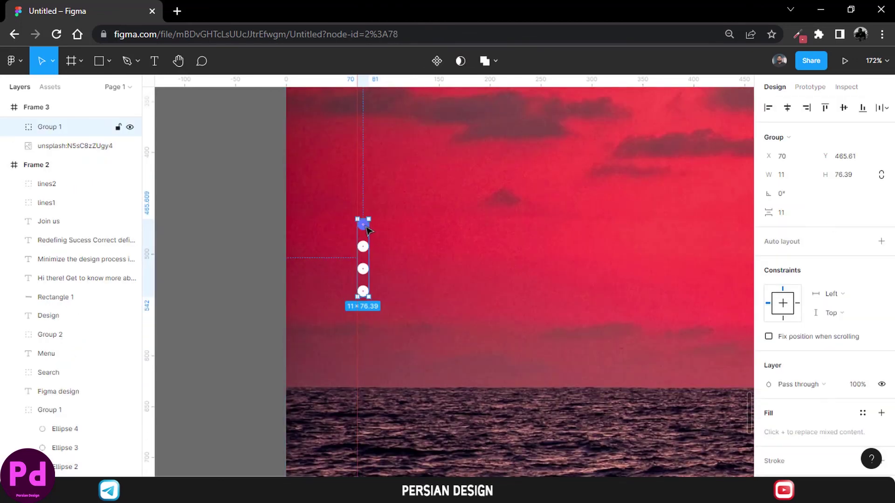
pyautogui.click(14, 126)
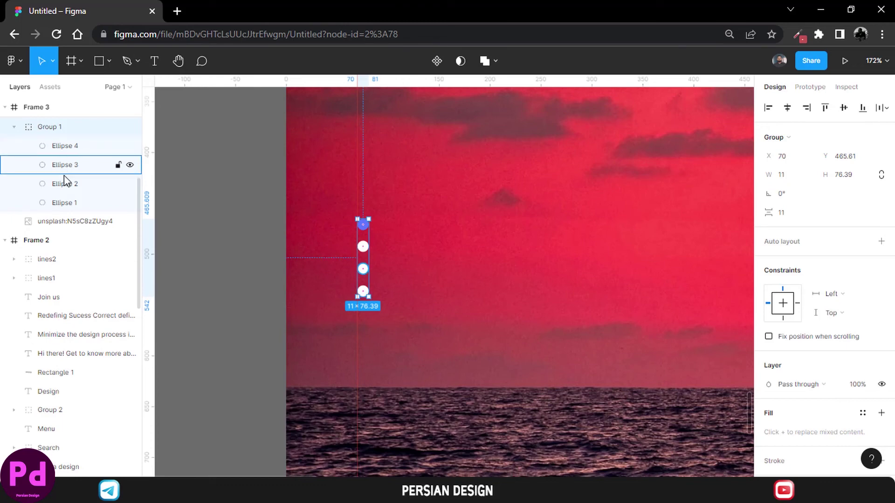
pyautogui.click(66, 172)
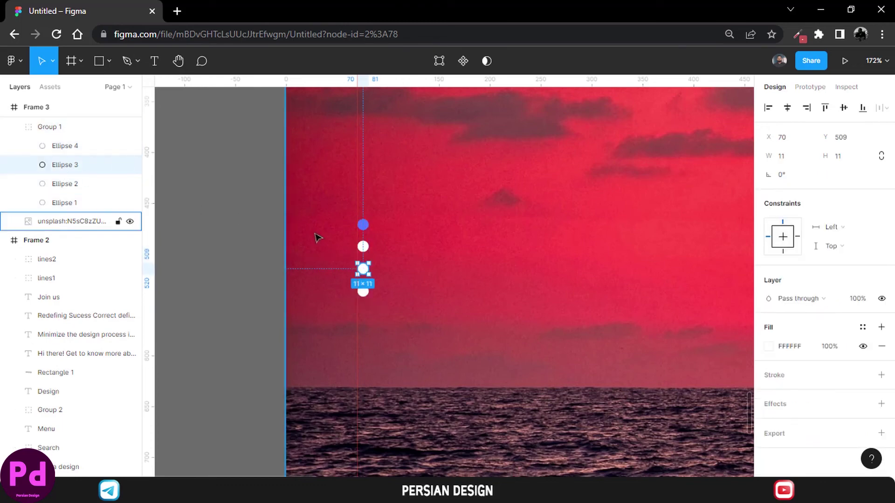
pyautogui.press('Up')
pyautogui.press('Up')
pyautogui.press('Up')
pyautogui.press('Up')
pyautogui.press('Up')
pyautogui.press('Up')
pyautogui.press('Up')
pyautogui.press('Up')
pyautogui.press('Up')
pyautogui.press('Up')
pyautogui.press('Up')
pyautogui.press('Up')
pyautogui.press('Up')
pyautogui.press('Up')
pyautogui.press('Up')
pyautogui.press('Up')
pyautogui.press('Up')
pyautogui.press('Up')
pyautogui.press('Up')
pyautogui.press('Up')
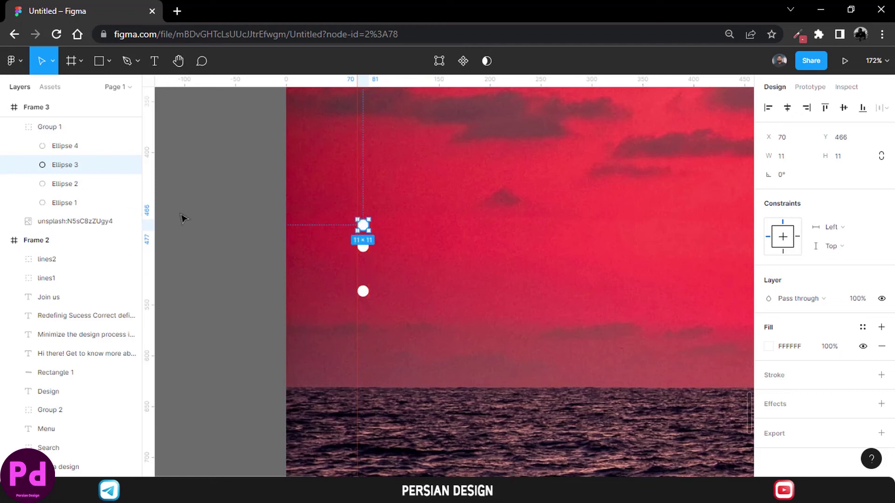
# - In Frame 3's dot indicator, move the blue dot (Ellipse 1) straight down into the gap above the lowest white dot
pyautogui.click(65, 206)
pyautogui.press('Down')
pyautogui.press('Down')
pyautogui.press('Down')
pyautogui.press('Down')
pyautogui.press('Down')
pyautogui.press('Down')
pyautogui.press('Down')
pyautogui.press('Down')
pyautogui.press('Down')
pyautogui.press('Down')
pyautogui.press('Down')
pyautogui.press('Down')
pyautogui.press('Down')
pyautogui.press('Down')
pyautogui.press('Down')
pyautogui.press('Down')
pyautogui.press('Down')
pyautogui.press('Down')
pyautogui.press('Down')
pyautogui.press('Down')
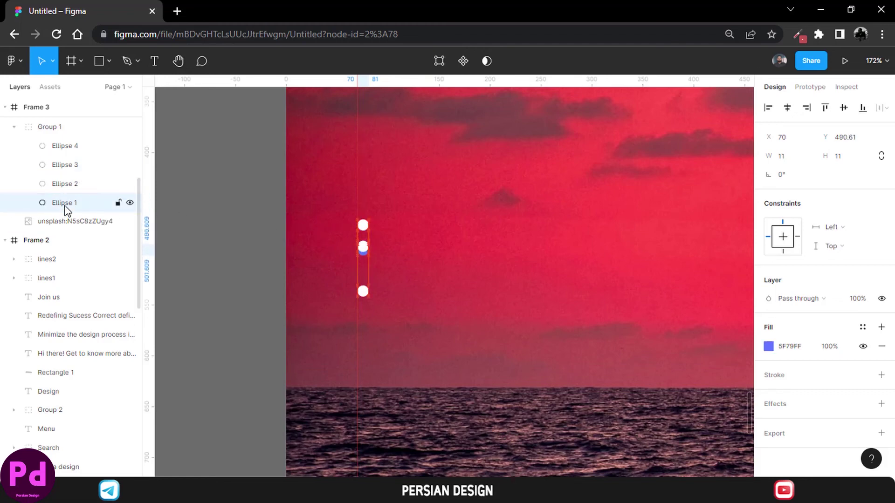
pyautogui.press('Up')
pyautogui.press('Up')
pyautogui.press('Up')
pyautogui.press('Up')
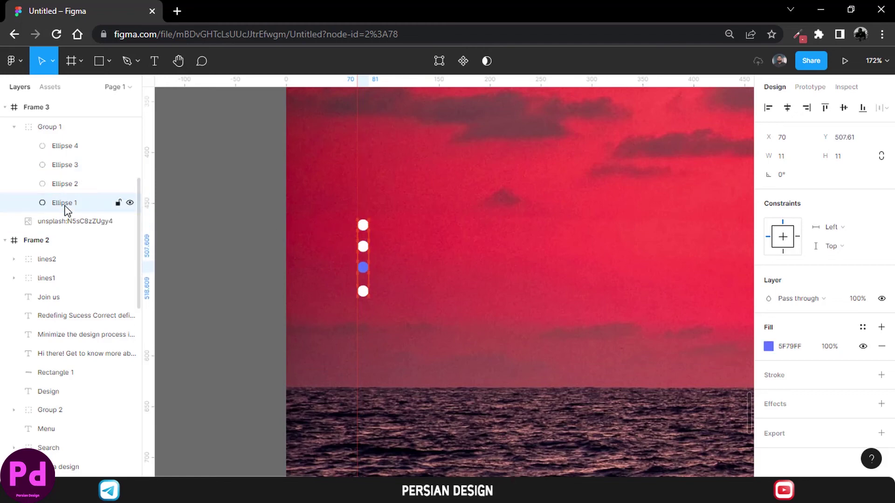
pyautogui.moveTo(366, 273); pyautogui.dragTo(366, 274)
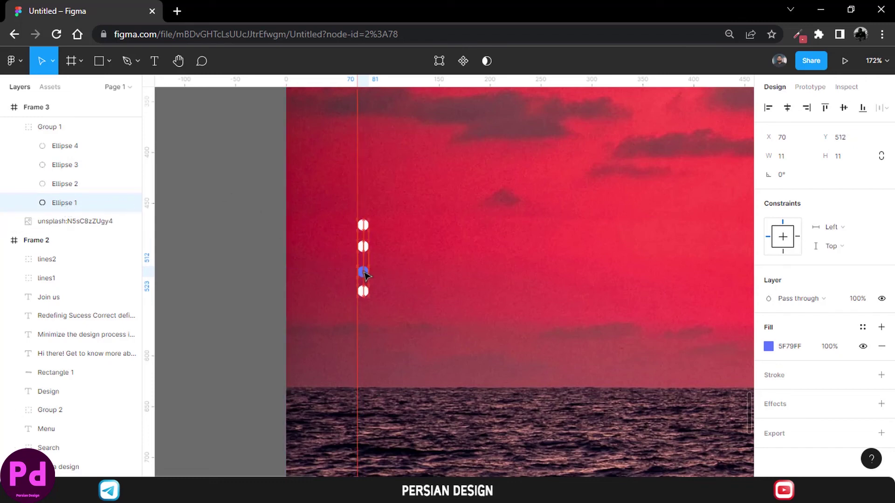
pyautogui.click(405, 266)
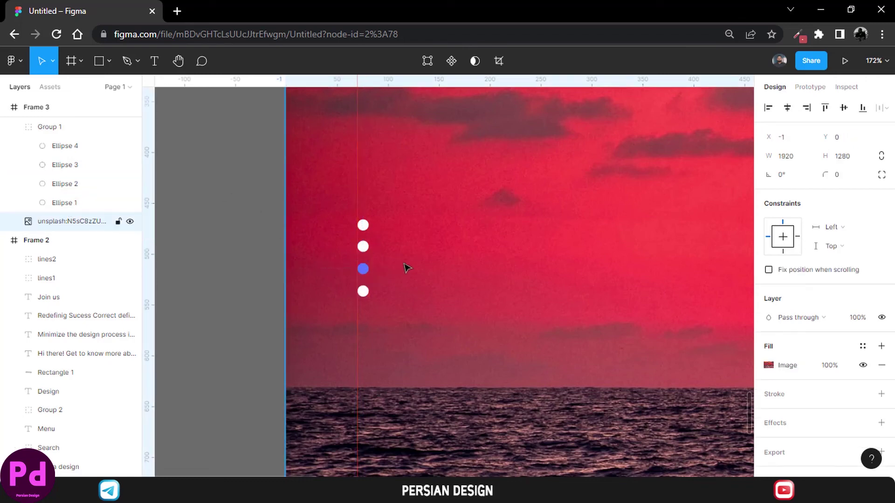
# - Fit all three frames in view and make Frame 1 a prototype flow starting point
pyautogui.scroll(-4, 406, 268)
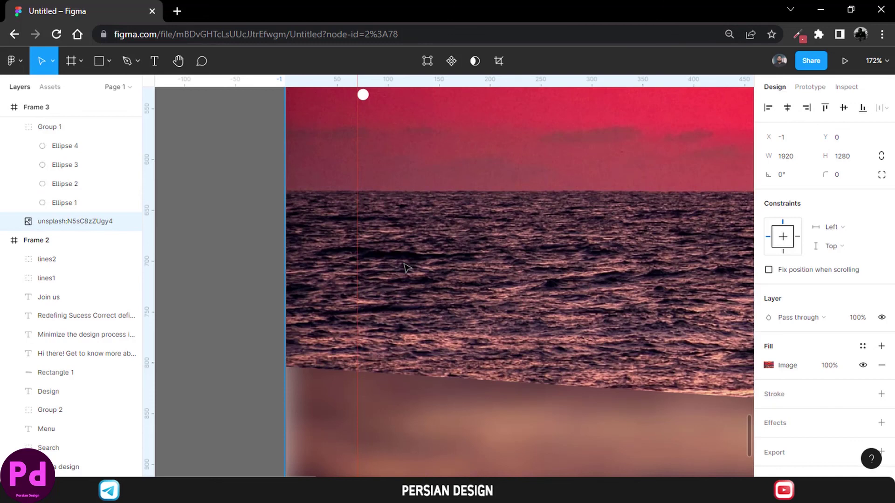
pyautogui.hotkey('shift', '1')
pyautogui.click(636, 212)
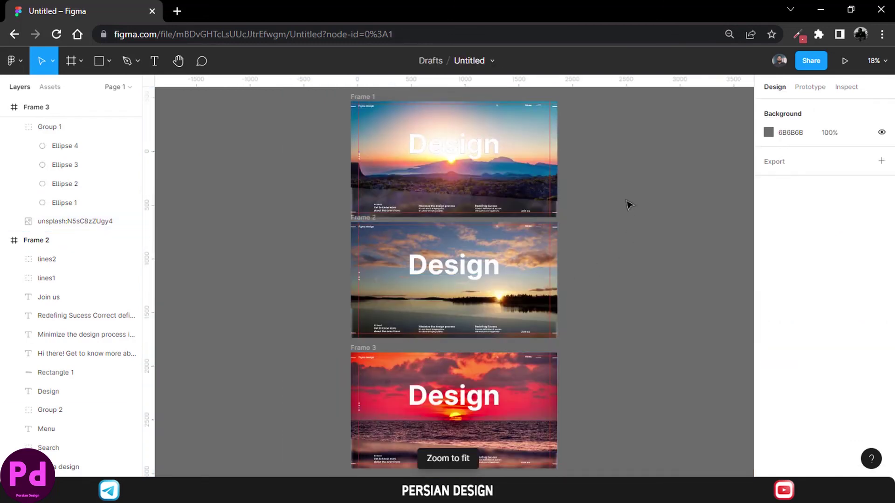
pyautogui.click(371, 149)
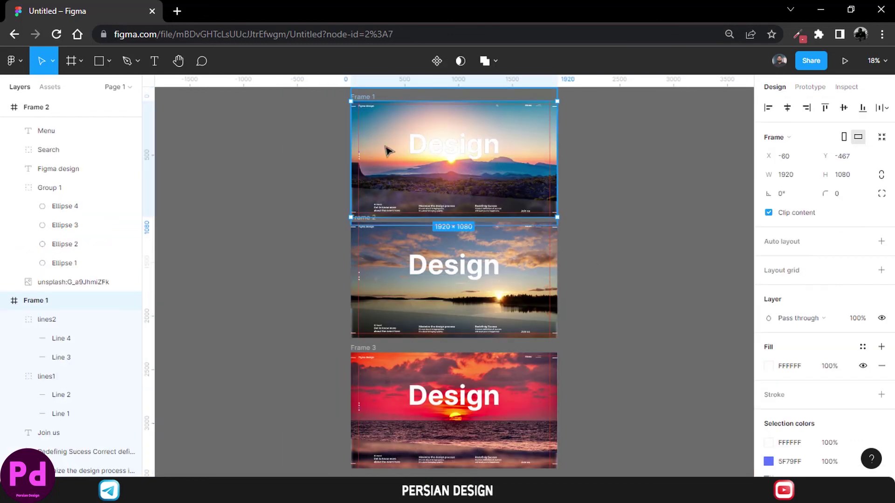
pyautogui.click(810, 87)
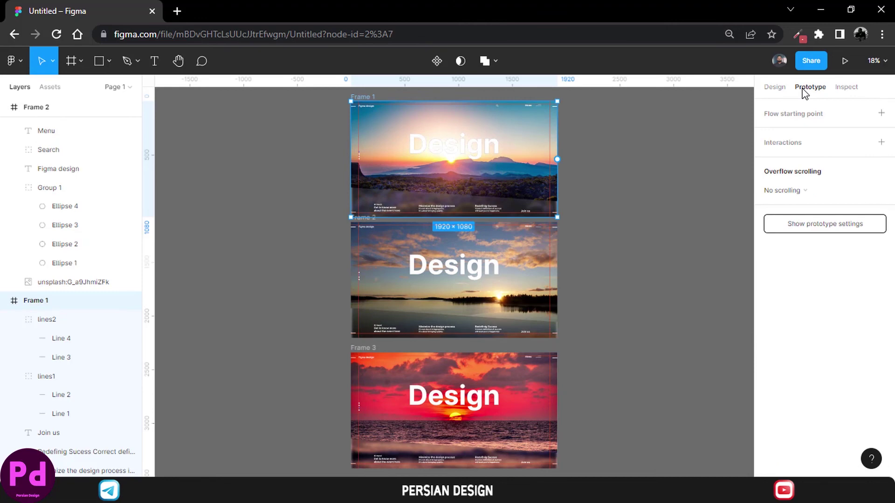
pyautogui.click(830, 117)
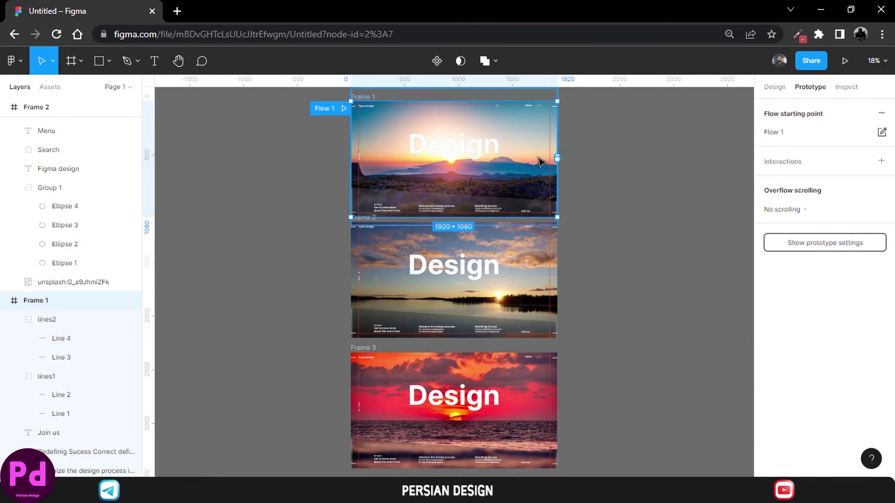
# - Add an On drag interaction to Frame 1's background photo that navigates to Frame 2
pyautogui.click(380, 159)
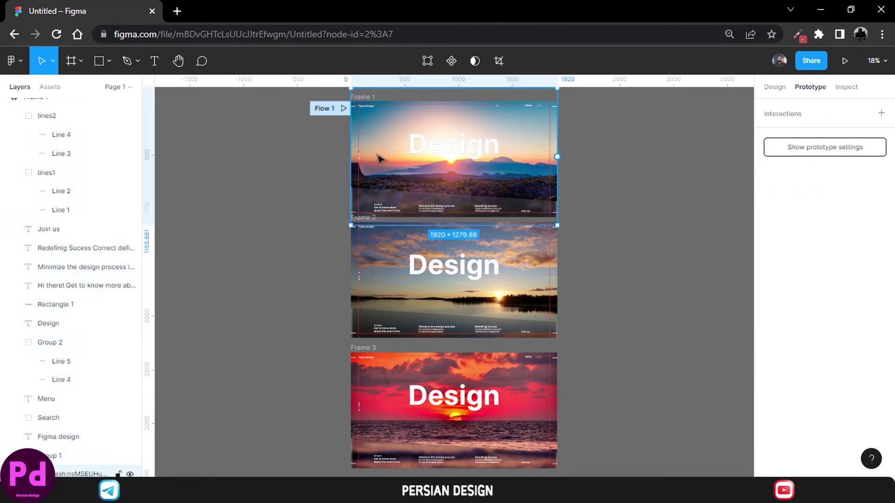
pyautogui.moveTo(380, 160); pyautogui.dragTo(380, 164)
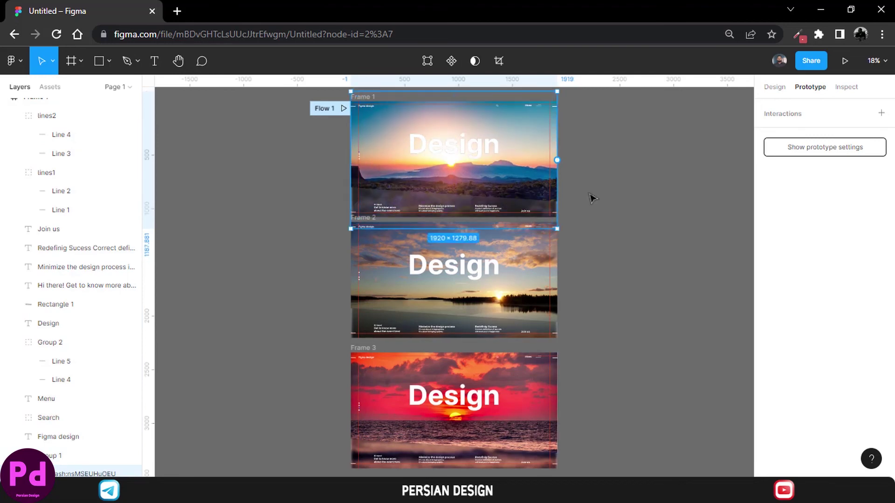
pyautogui.hotkey('ctrl', 'z')
pyautogui.click(880, 114)
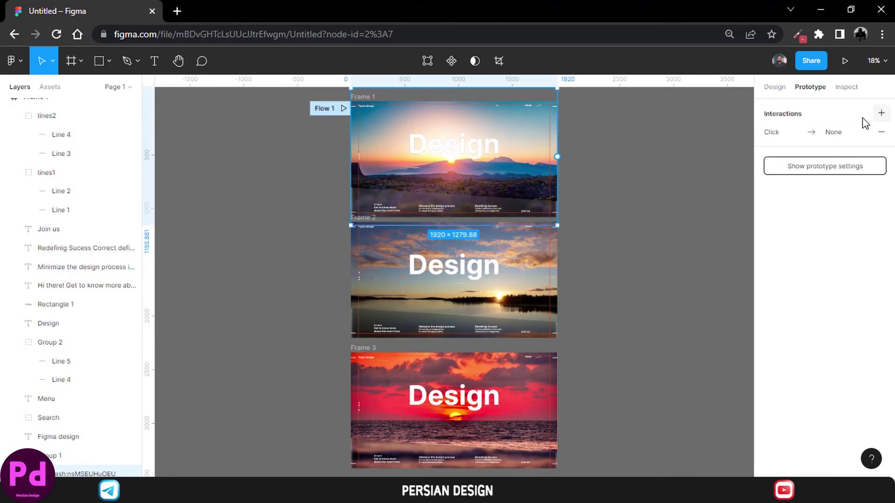
pyautogui.click(777, 134)
pyautogui.click(667, 161)
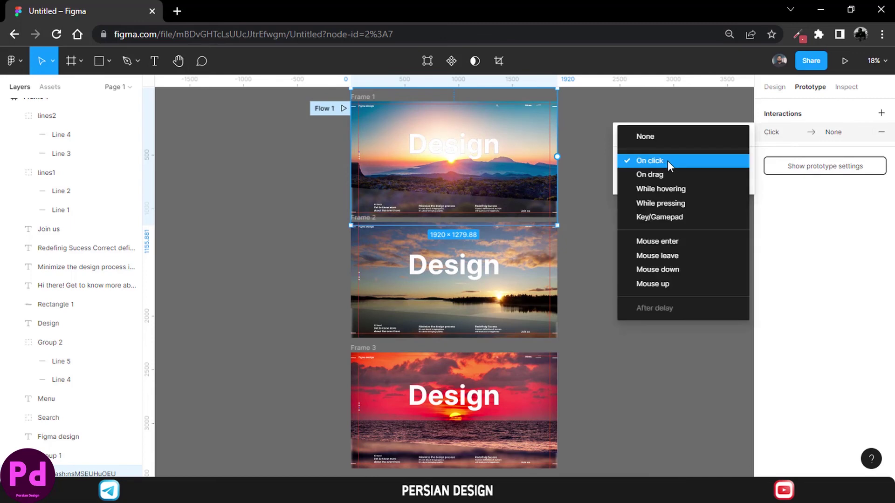
pyautogui.click(671, 173)
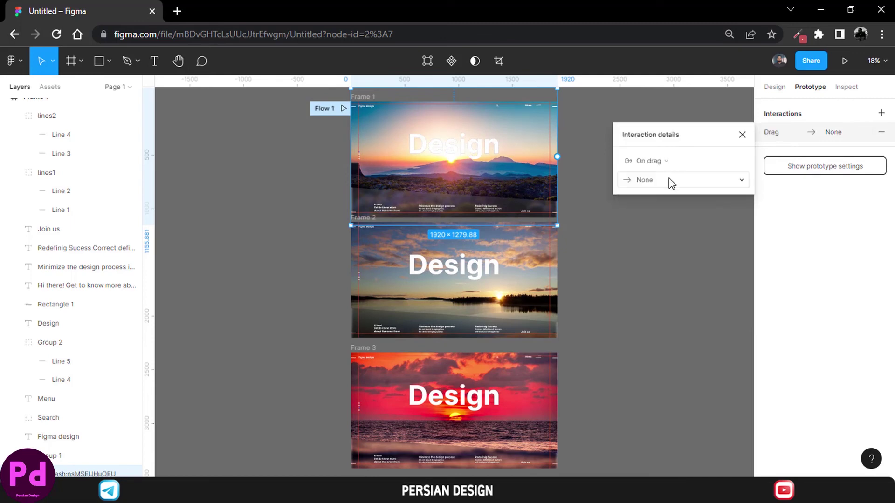
pyautogui.click(669, 182)
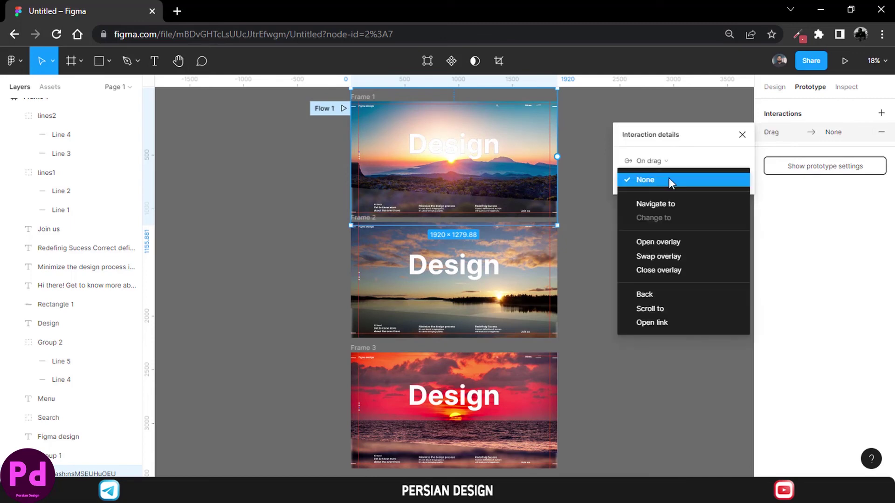
pyautogui.click(670, 203)
pyautogui.click(701, 181)
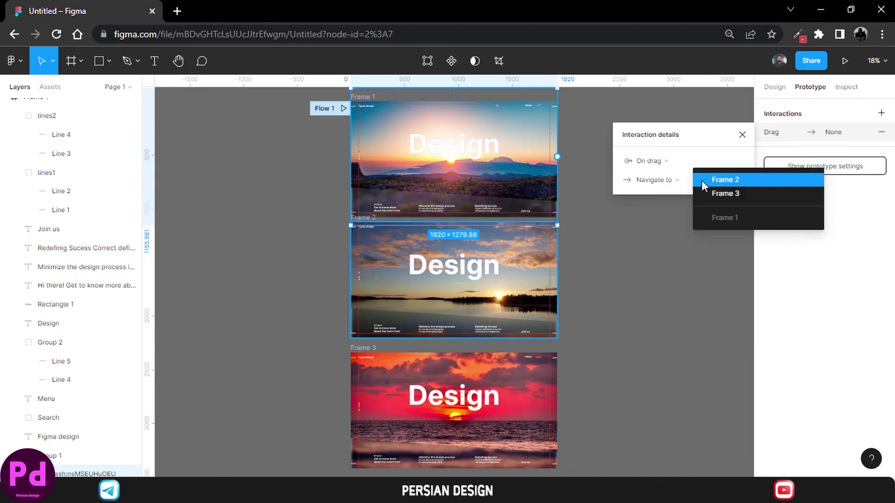
pyautogui.click(701, 180)
# - Keep Smart animate as the transition from Frame 1 to Frame 2 and set its duration to 600 ms
pyautogui.click(664, 310)
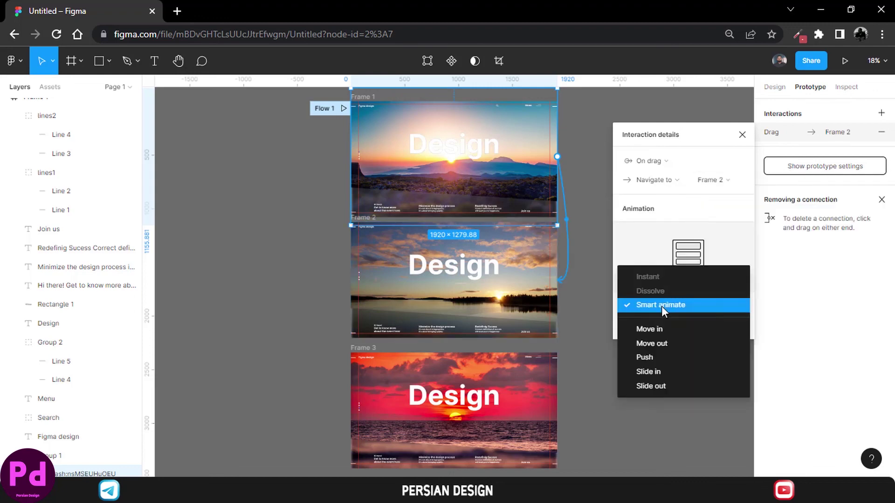
pyautogui.click(653, 247)
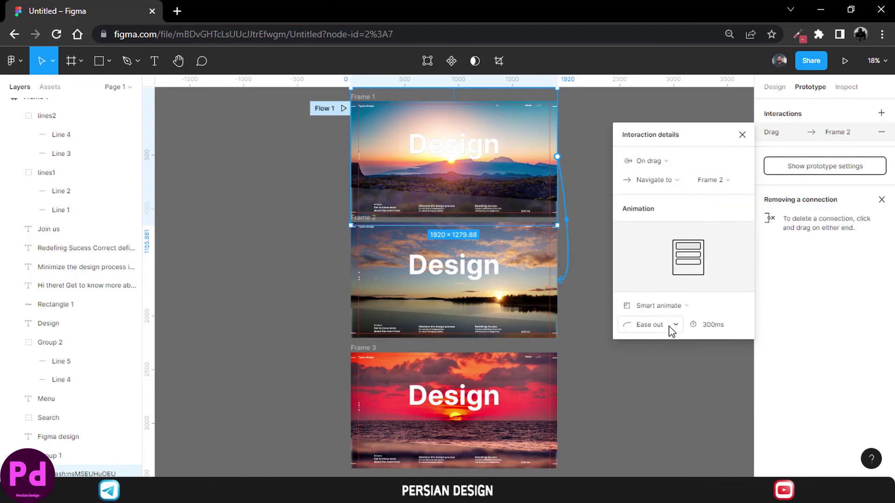
pyautogui.click(711, 325)
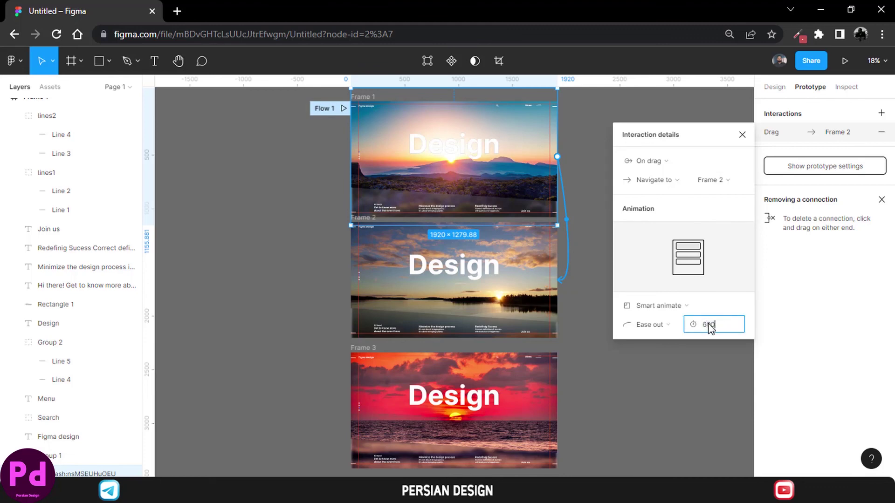
pyautogui.write('600')
pyautogui.press('Return')
# - Make Frame 2 a flow starting point and give its background photo an On drag interaction that navigates to Frame 3
pyautogui.click(511, 257)
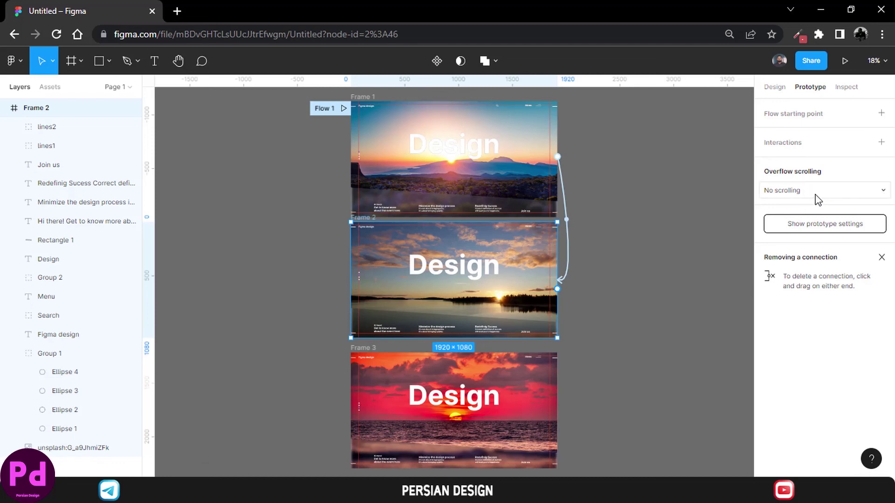
pyautogui.click(881, 112)
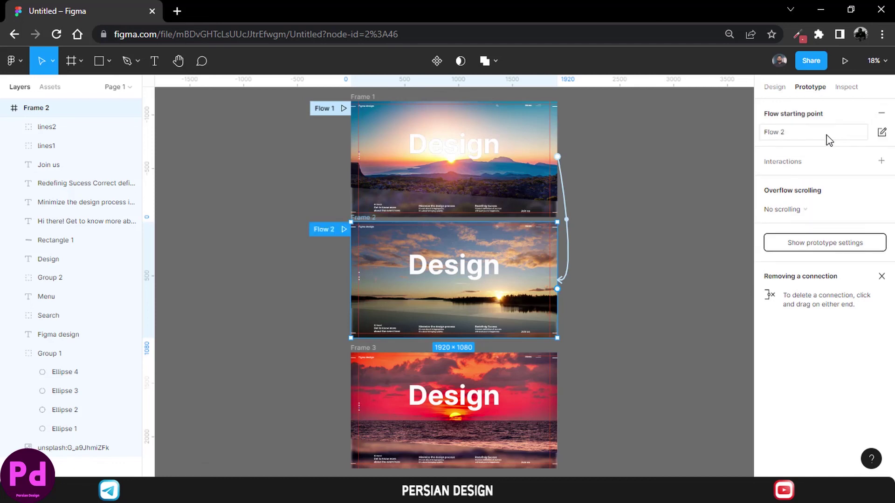
pyautogui.click(530, 256)
pyautogui.click(881, 114)
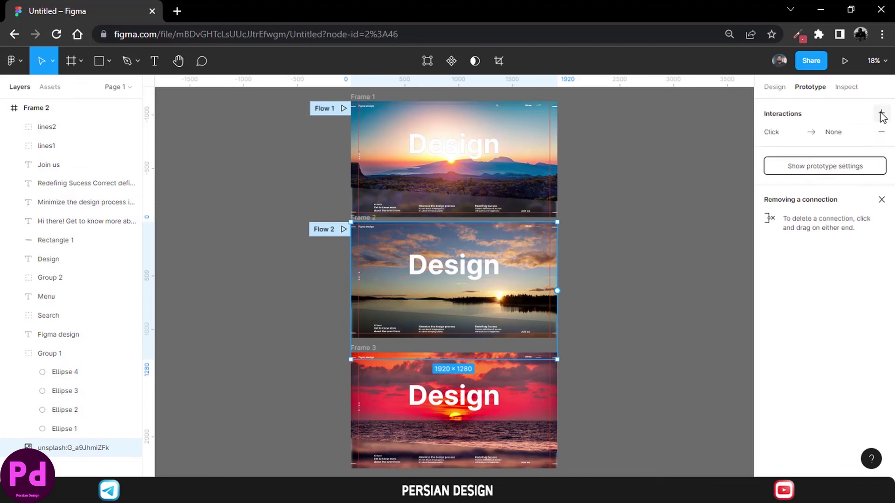
pyautogui.click(783, 133)
pyautogui.click(665, 169)
pyautogui.click(664, 180)
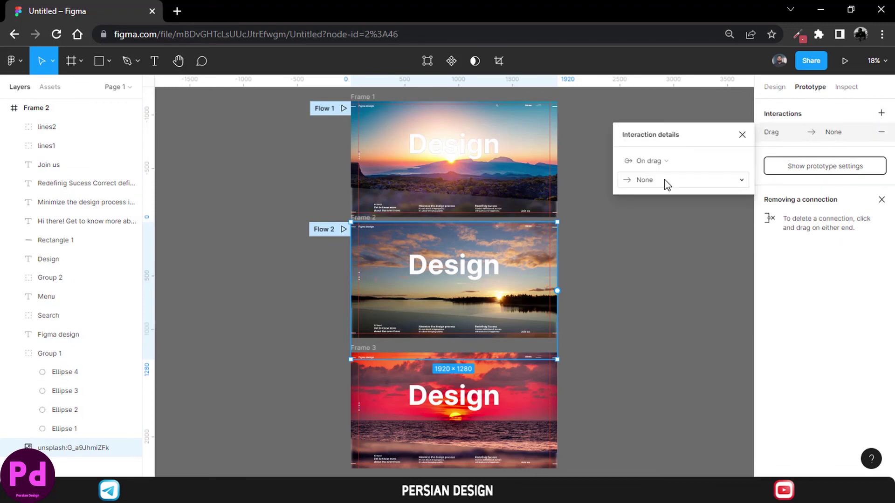
pyautogui.click(652, 181)
pyautogui.click(656, 204)
pyautogui.click(711, 181)
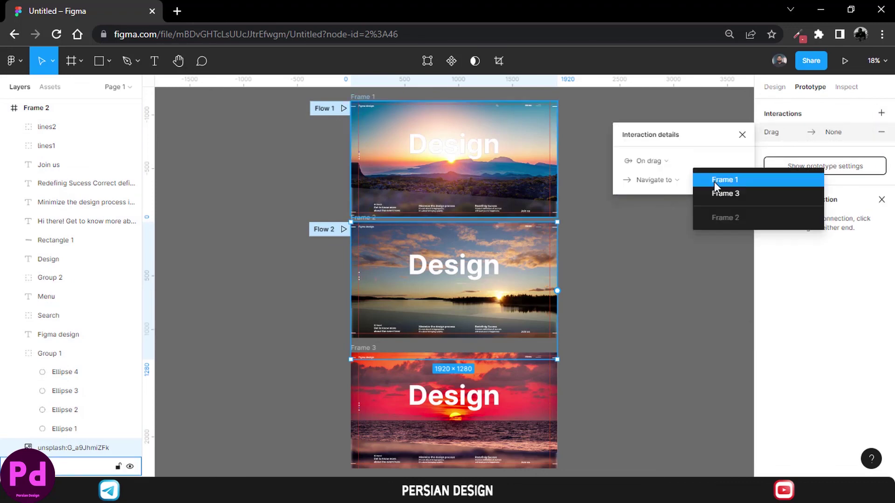
pyautogui.click(709, 216)
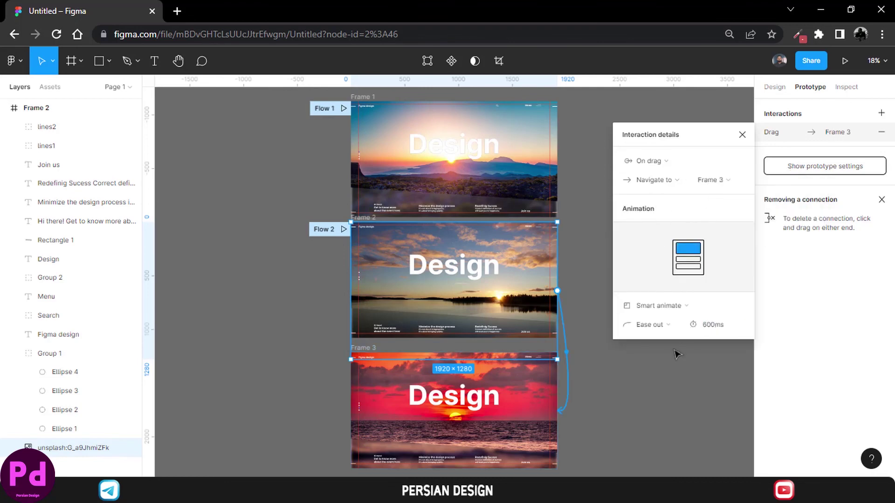
pyautogui.click(638, 381)
# - Add an On drag interaction to Frame 3's red sea photo that navigates back to Frame 1
pyautogui.scroll(-3, 560, 326)
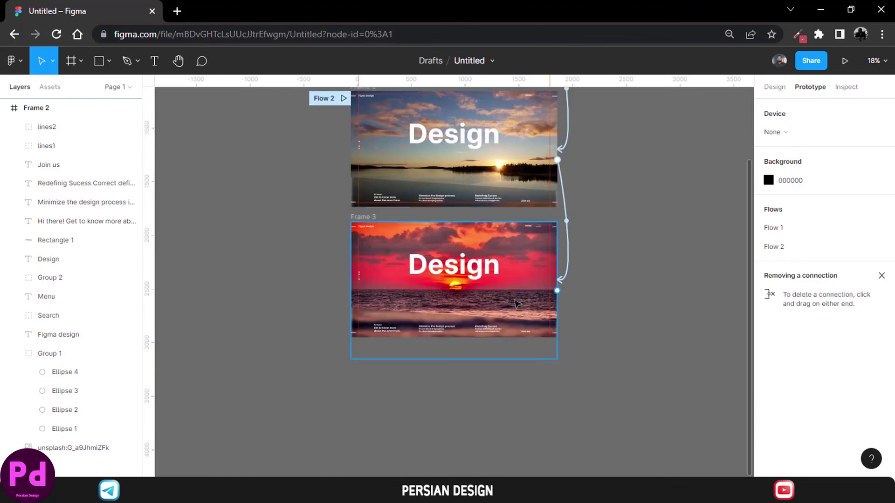
pyautogui.click(515, 303)
pyautogui.scroll(3, 515, 303)
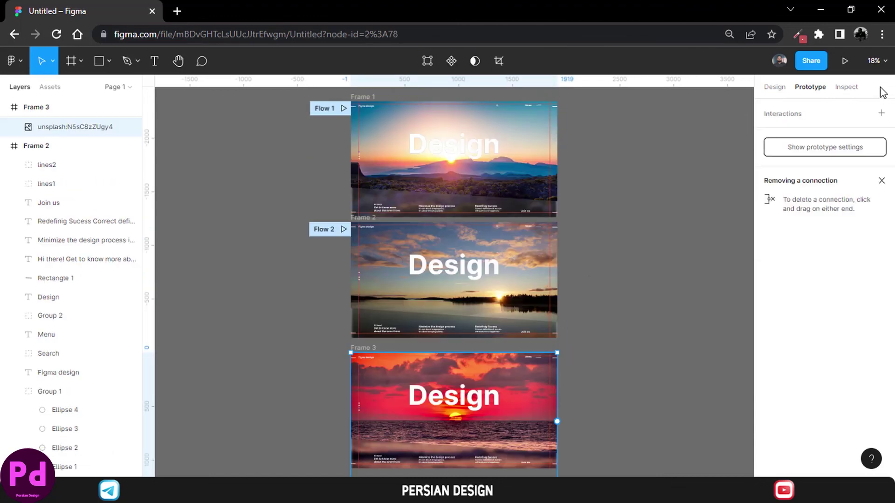
pyautogui.click(882, 113)
pyautogui.click(778, 132)
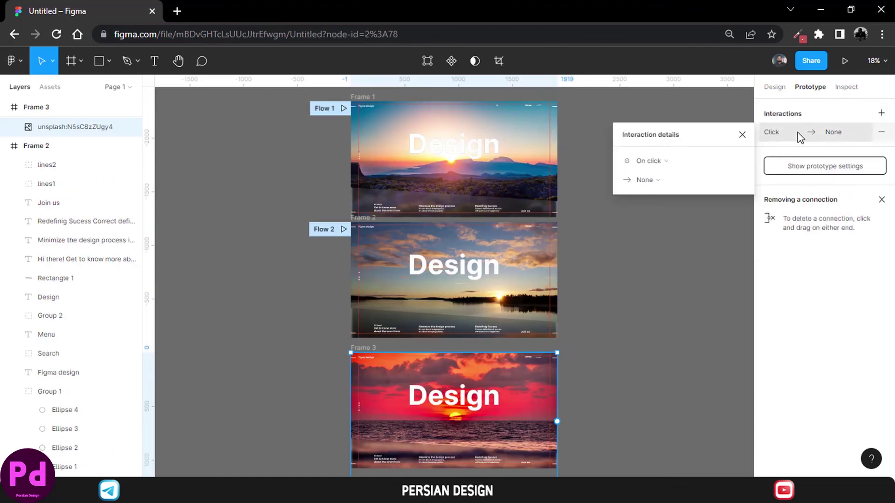
pyautogui.click(667, 163)
pyautogui.click(660, 175)
pyautogui.click(671, 179)
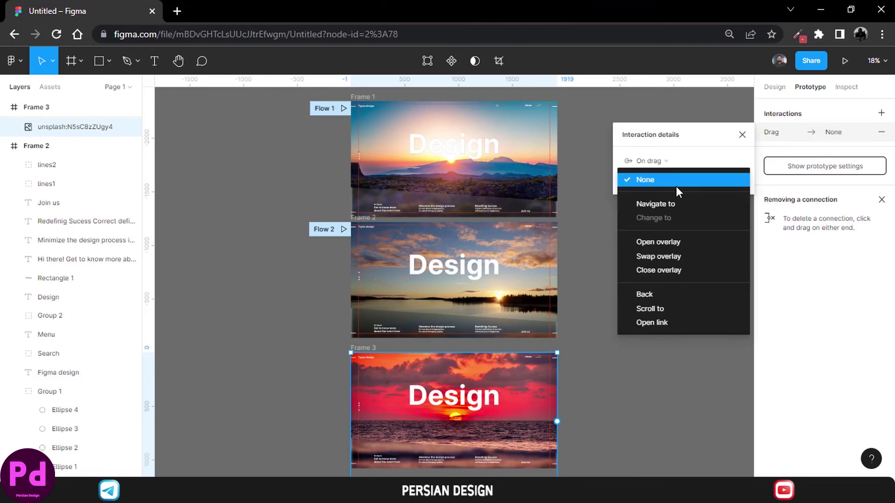
pyautogui.click(676, 203)
pyautogui.click(708, 181)
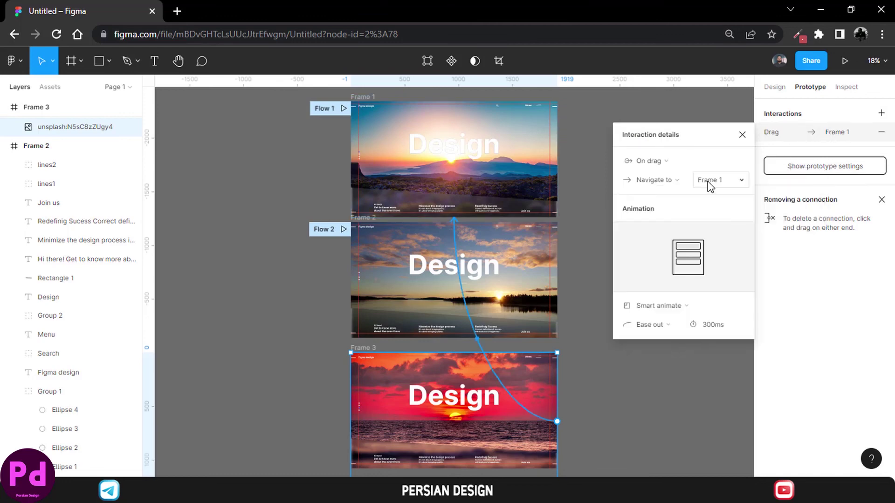
# - Set the duration of the transition from Frame 3 to Frame 1 to 600 ms and close the interaction details
pyautogui.click(713, 325)
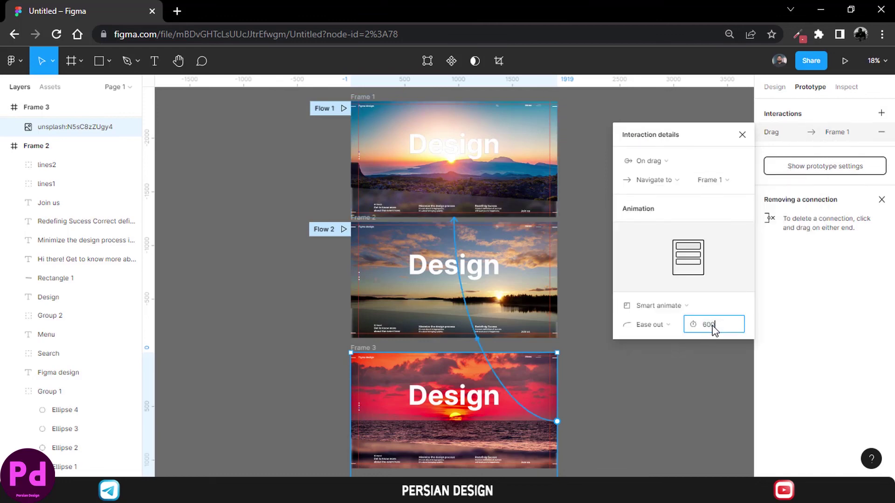
pyautogui.press('Return')
pyautogui.click(681, 366)
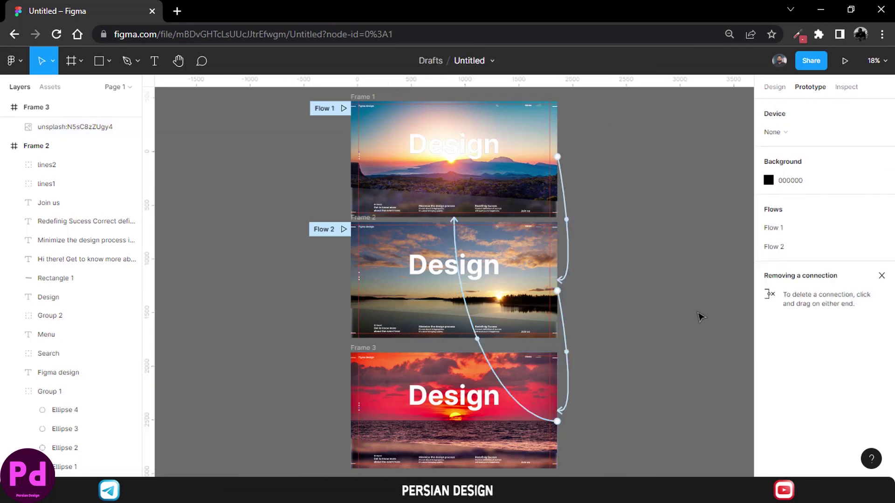
# - Present the prototype to preview the transitions between the frames
pyautogui.click(844, 64)
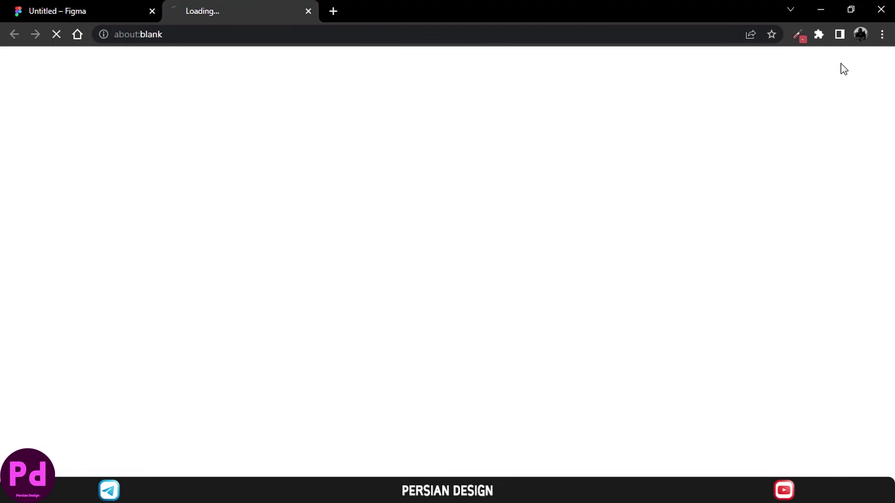